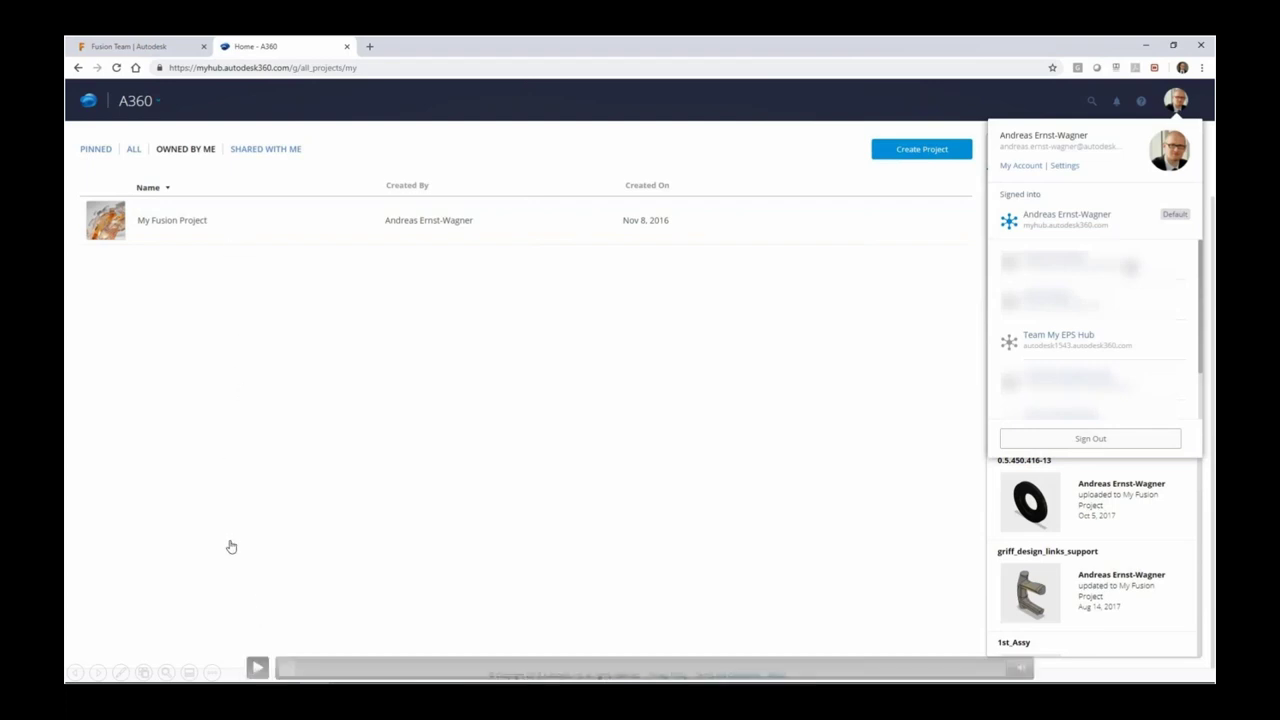
pyautogui.click(257, 667)
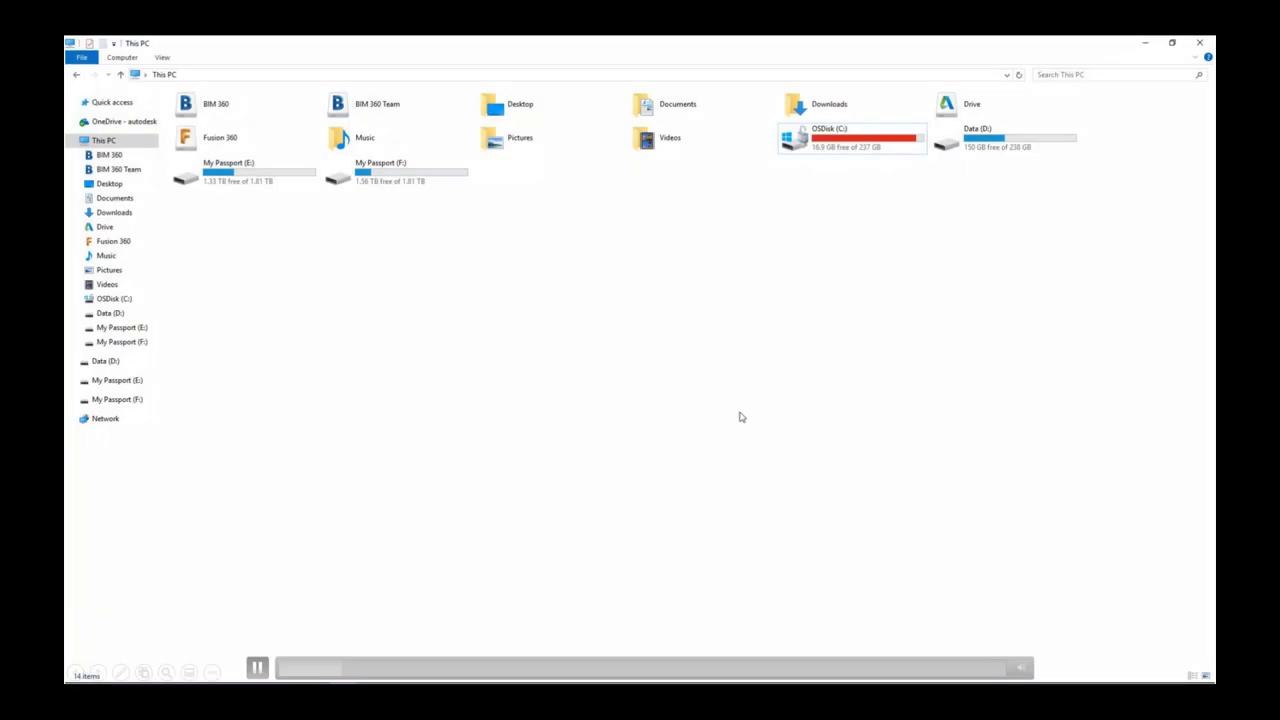
pyautogui.click(261, 396)
pyautogui.click(512, 449)
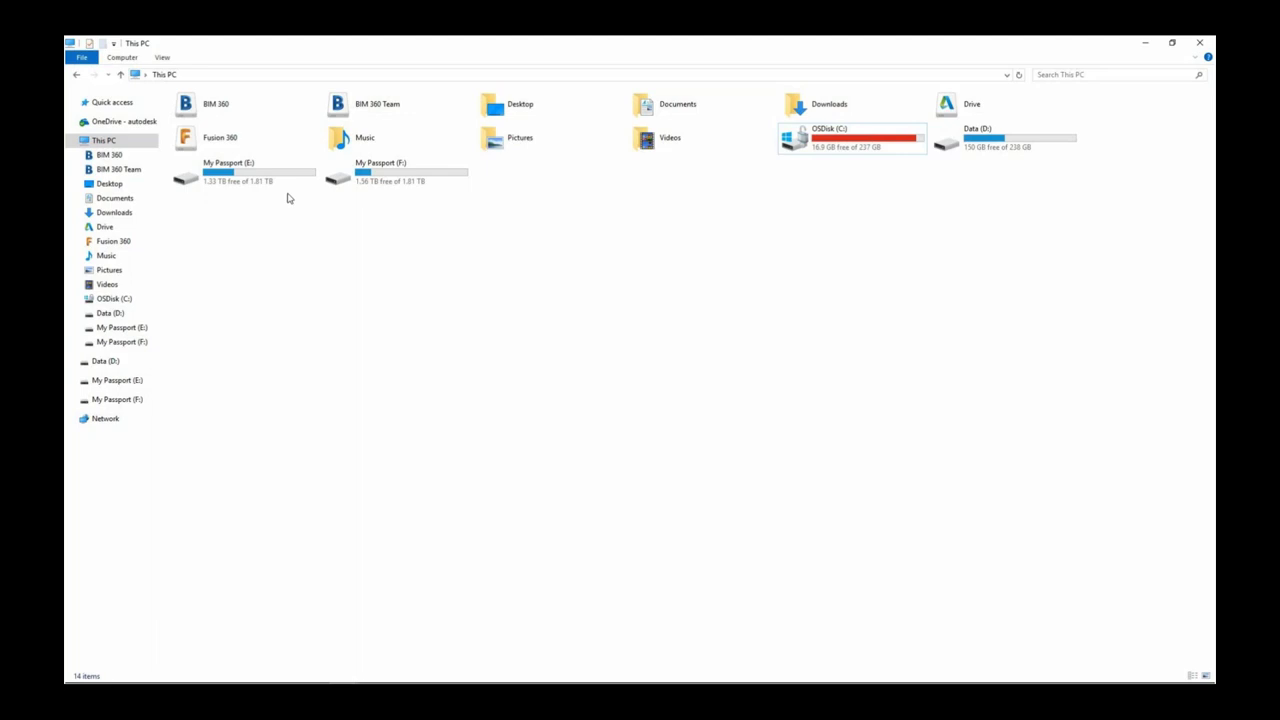
pyautogui.moveTo(243, 150)
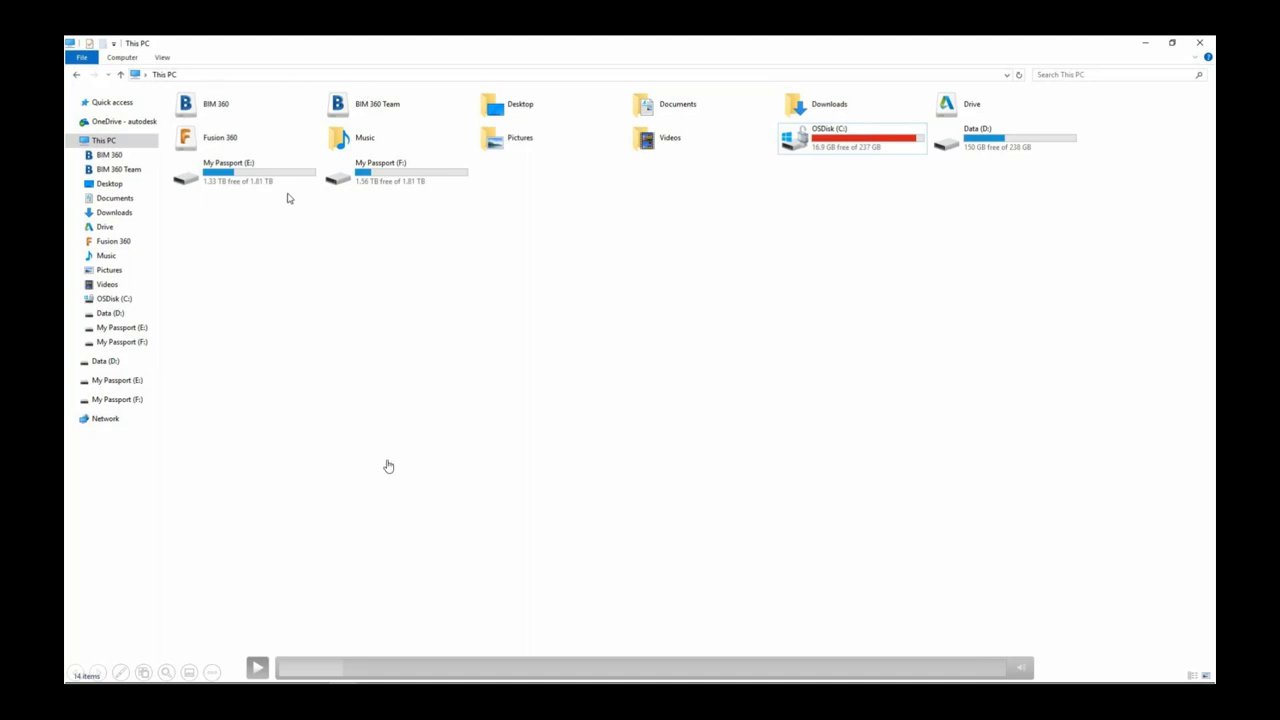
pyautogui.click(397, 422)
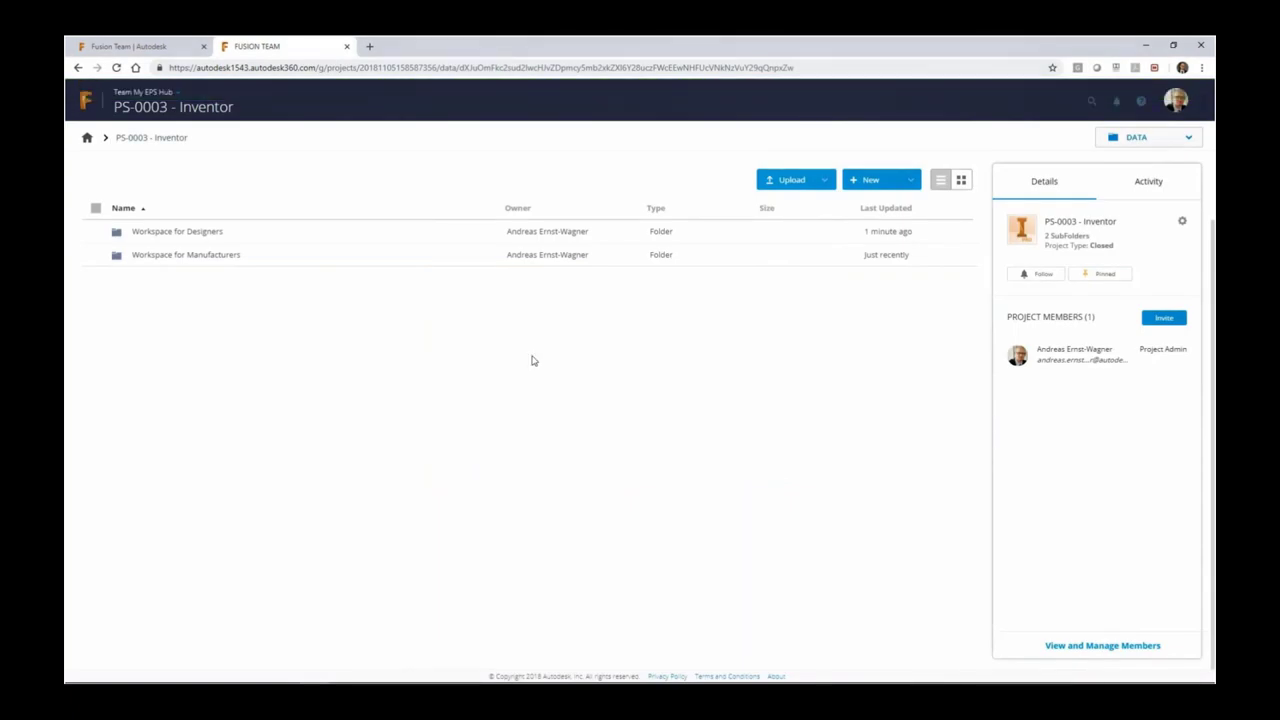
pyautogui.click(116, 68)
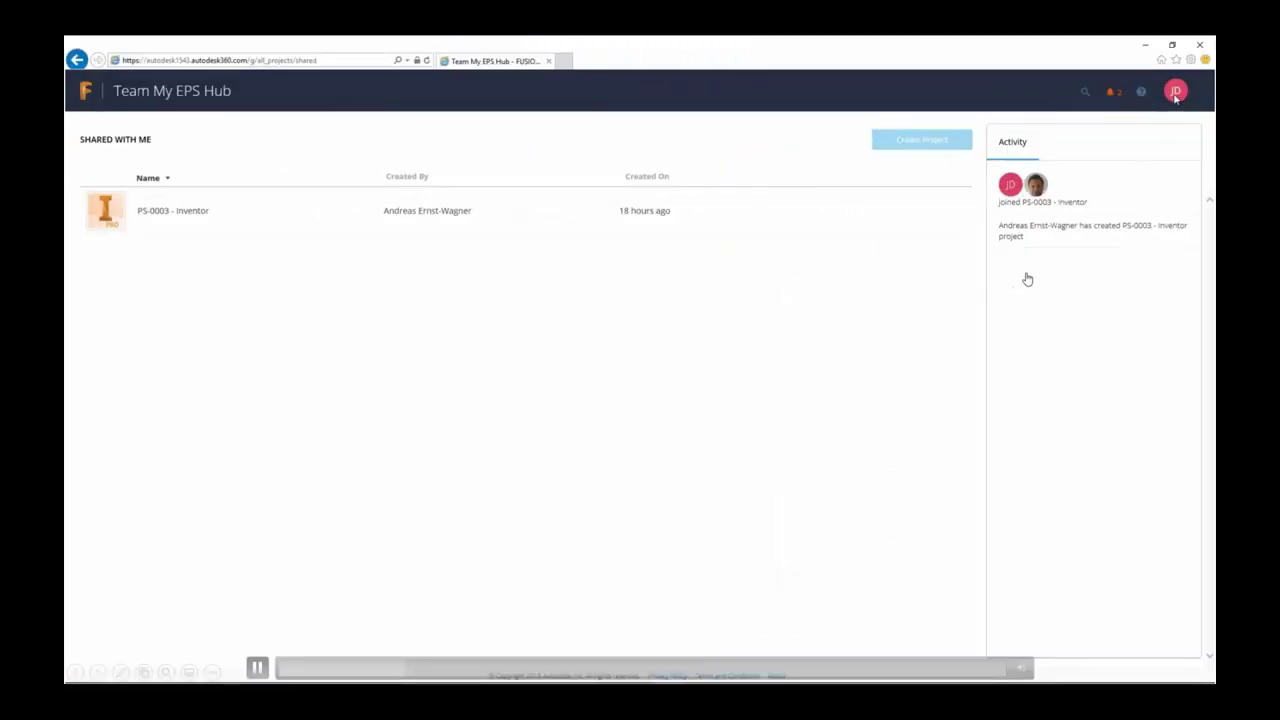
# Check which hub the invited member's account is signed into.
pyautogui.click(1176, 92)
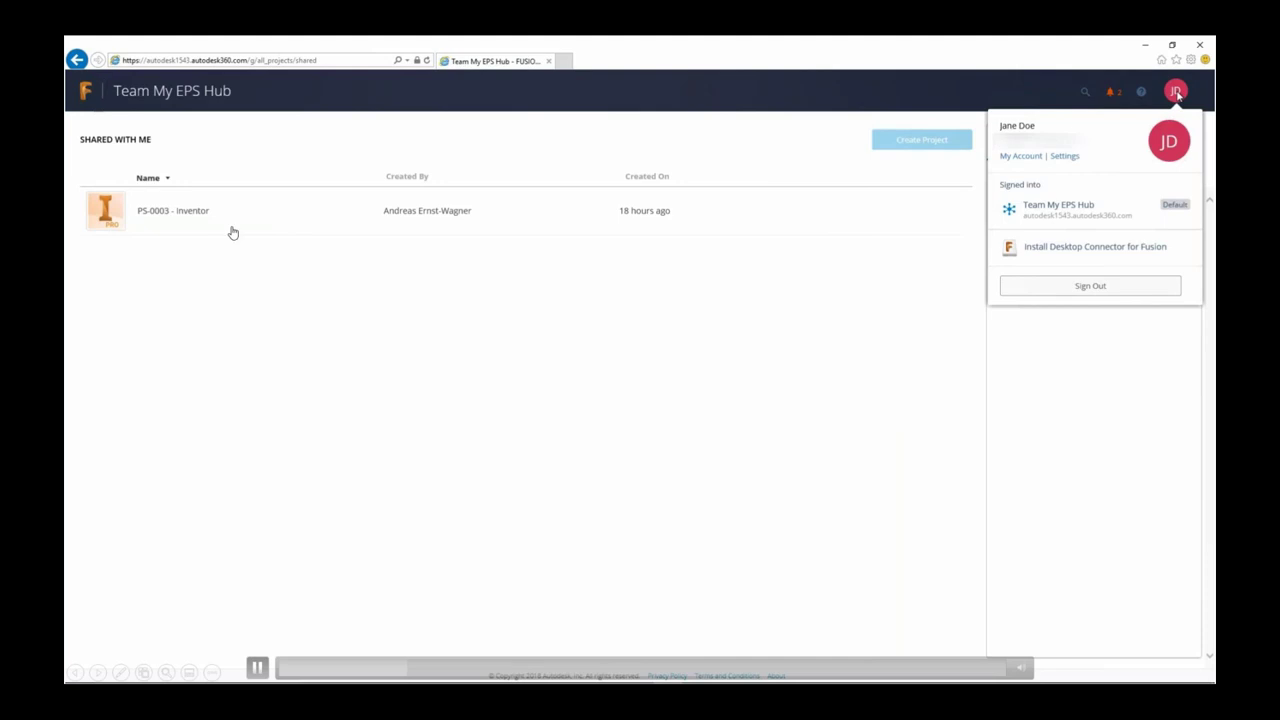
pyautogui.click(1176, 92)
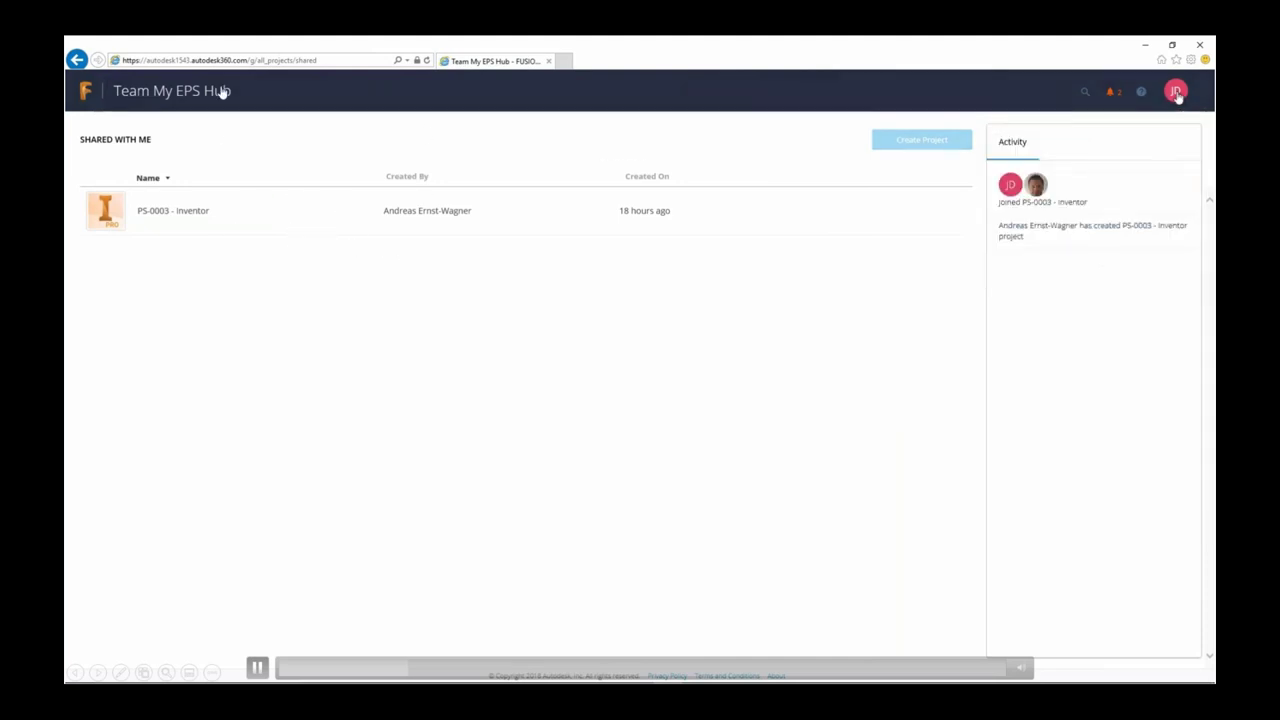
# Open the PS-0003 - Inventor project, check the contents of its Workspace for Designers folder, and return to the project's top level.
pyautogui.click(167, 215)
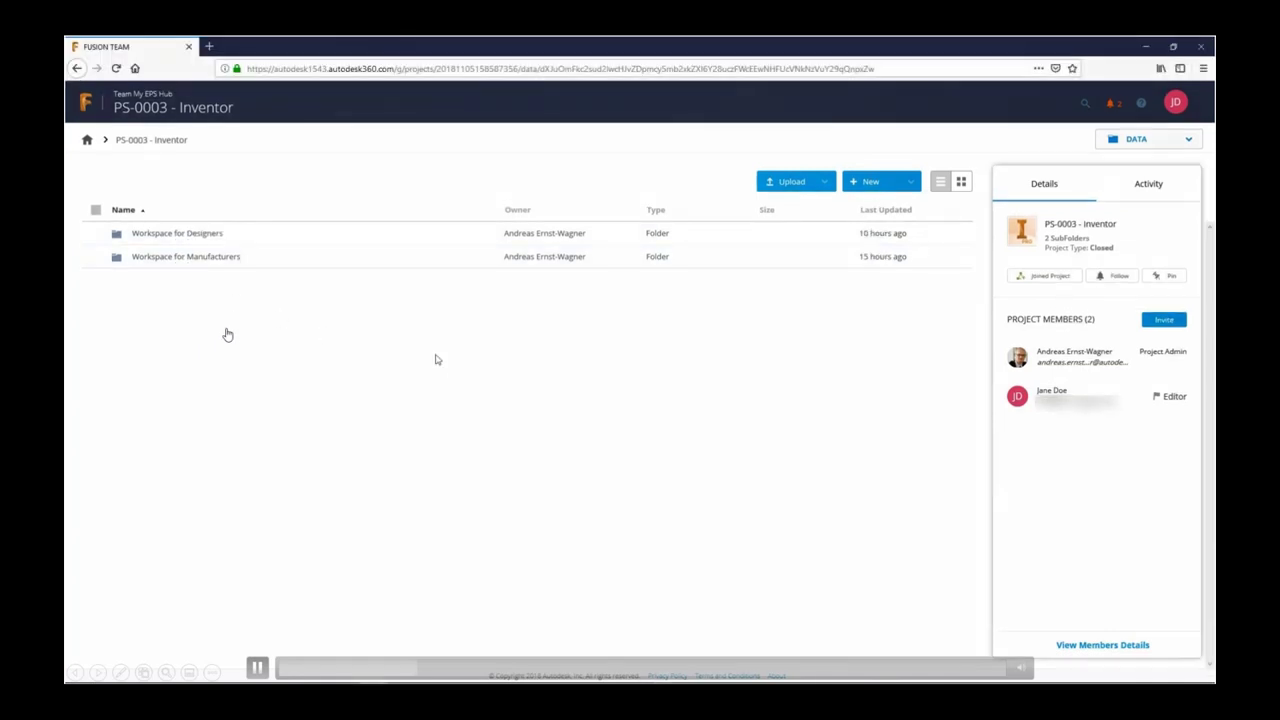
pyautogui.click(200, 238)
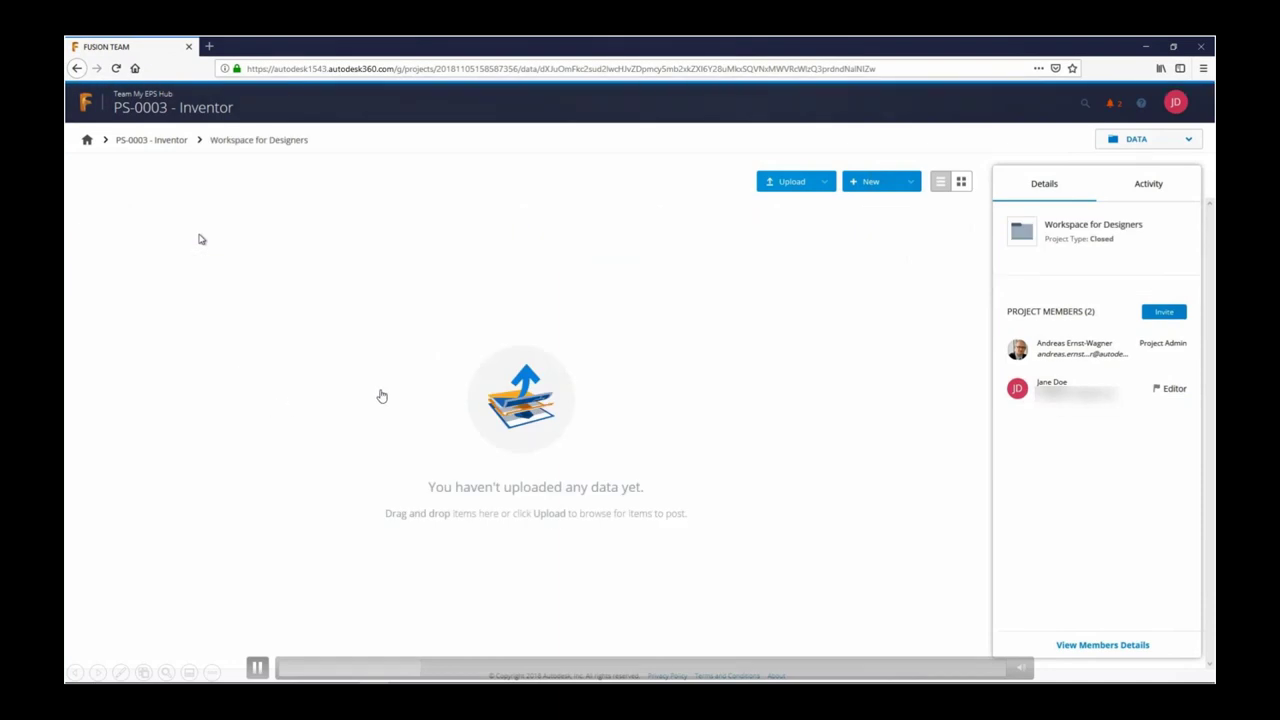
pyautogui.click(173, 142)
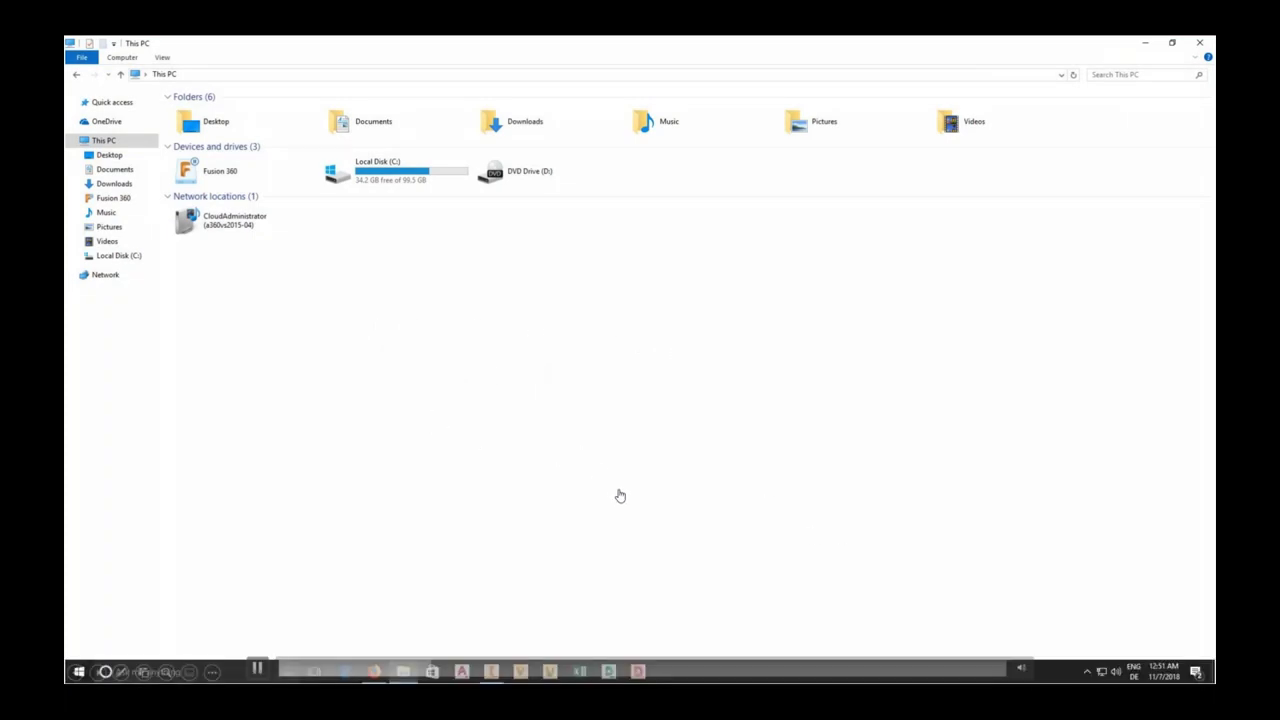
# Check the Work Offline setting of Autodesk Desktop Connector, then dismiss its options.
pyautogui.click(1092, 674)
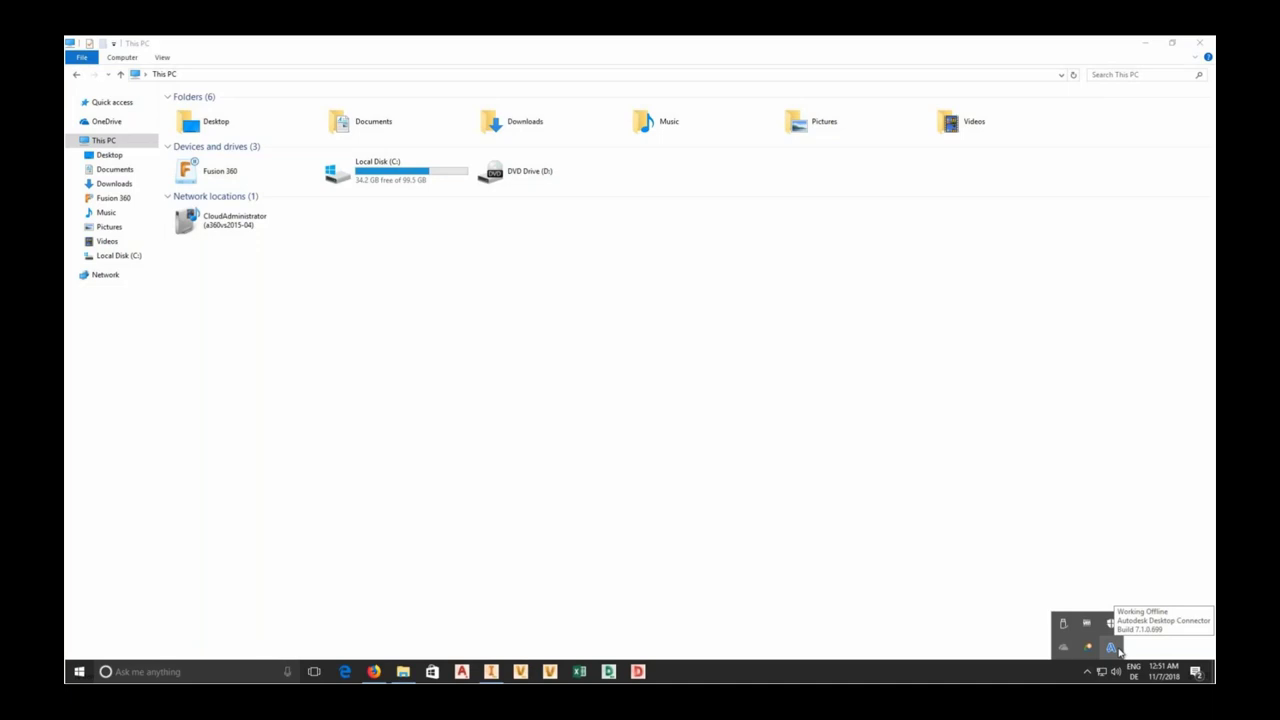
pyautogui.rightClick(1114, 650)
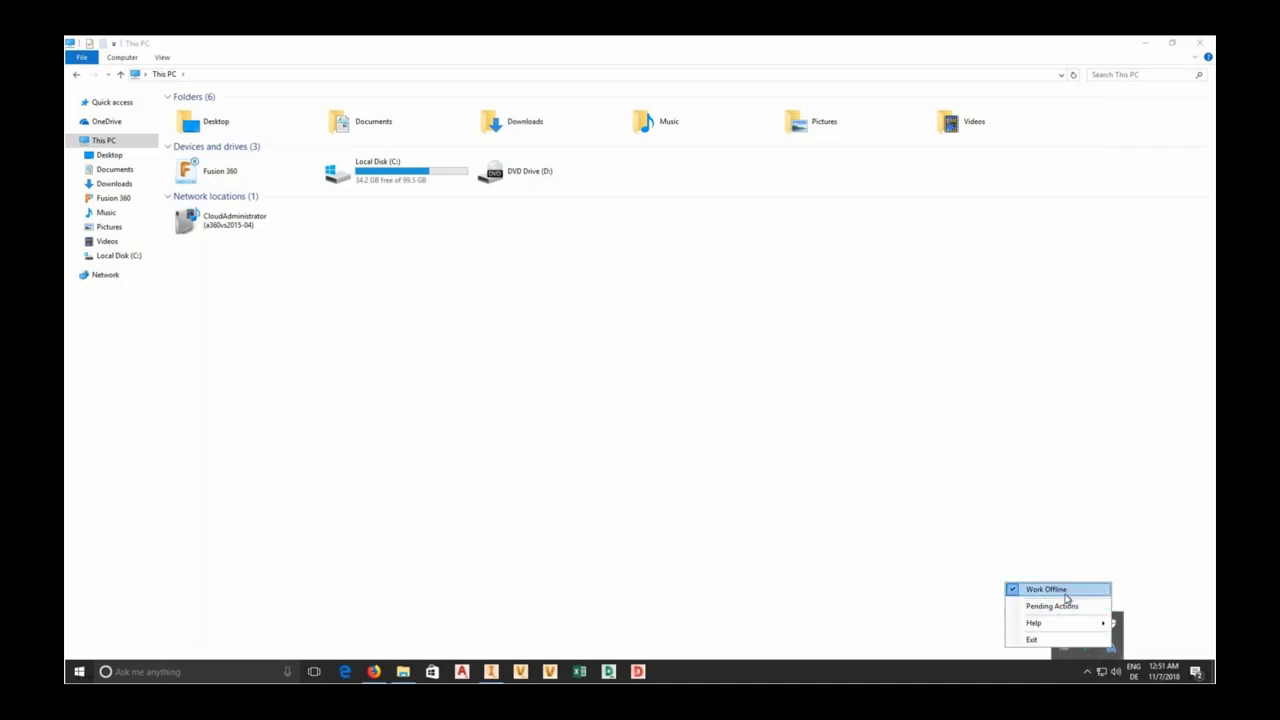
pyautogui.click(1043, 679)
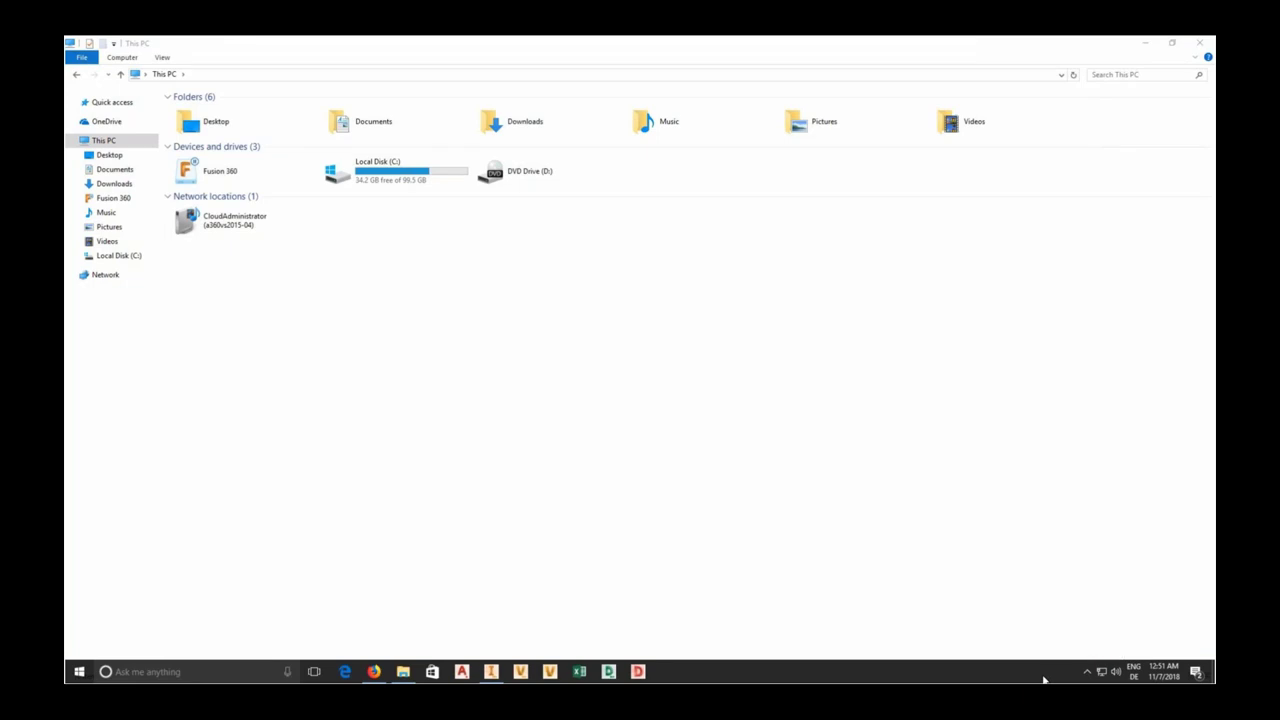
# Browse the Fusion 360 drive through My EPS Hub and open the PS-0003 - Inventor project folder.
pyautogui.click(748, 556)
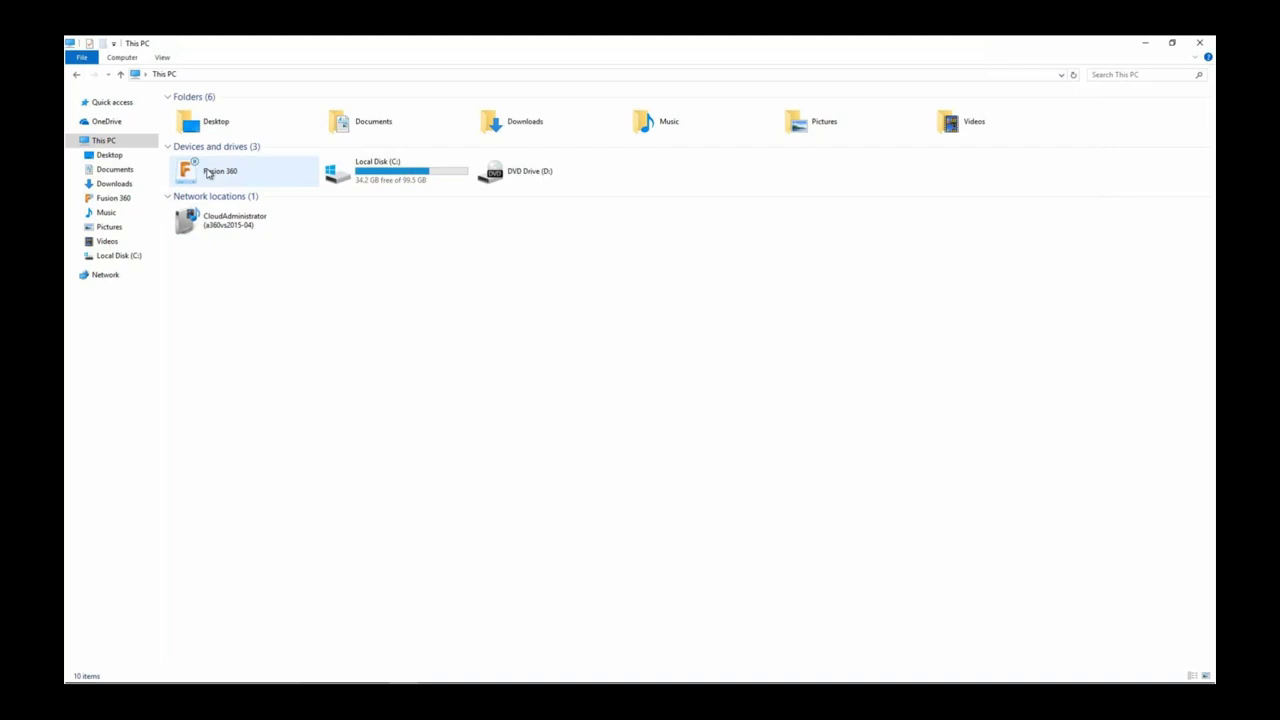
pyautogui.click(112, 198)
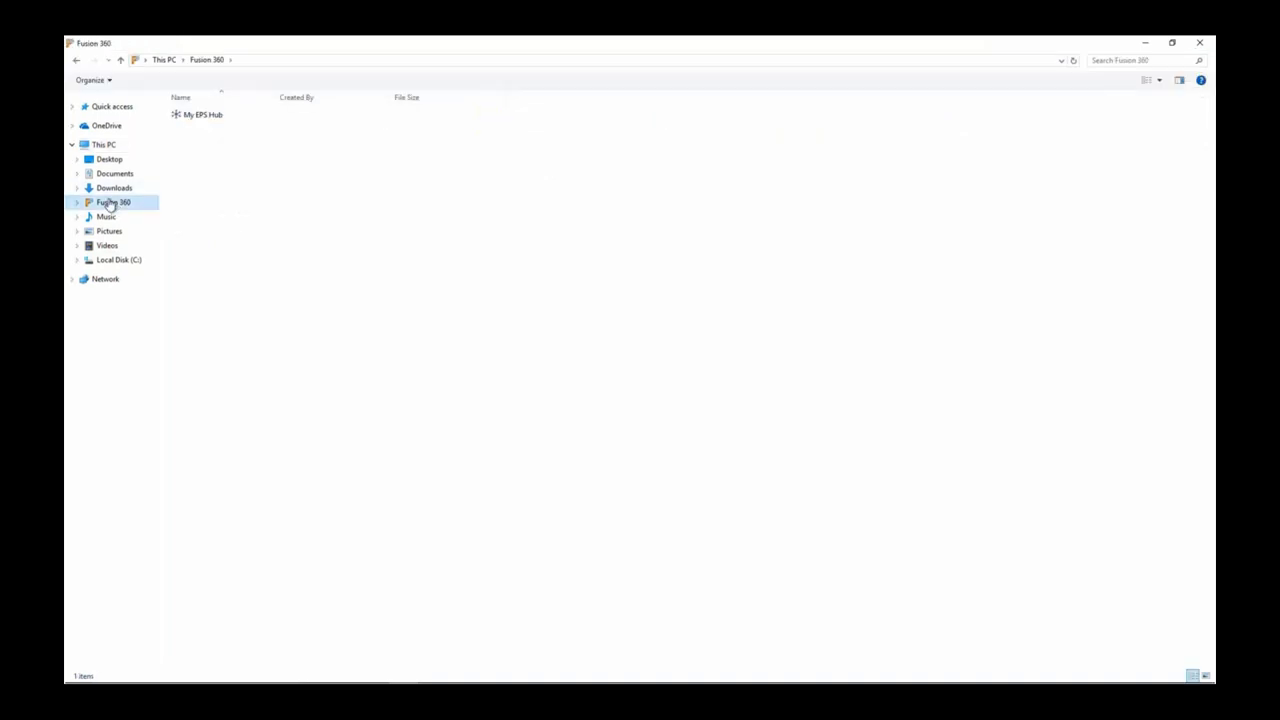
pyautogui.rightClick(200, 120)
pyautogui.click(223, 126)
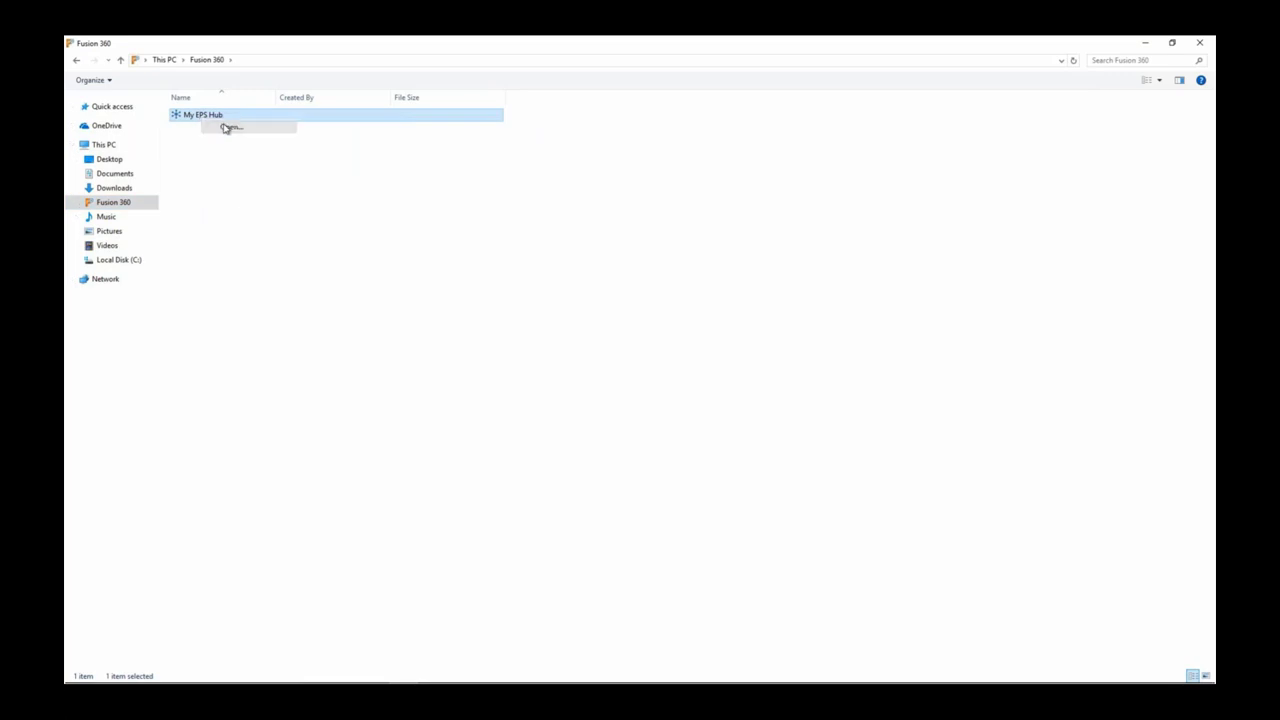
pyautogui.rightClick(223, 121)
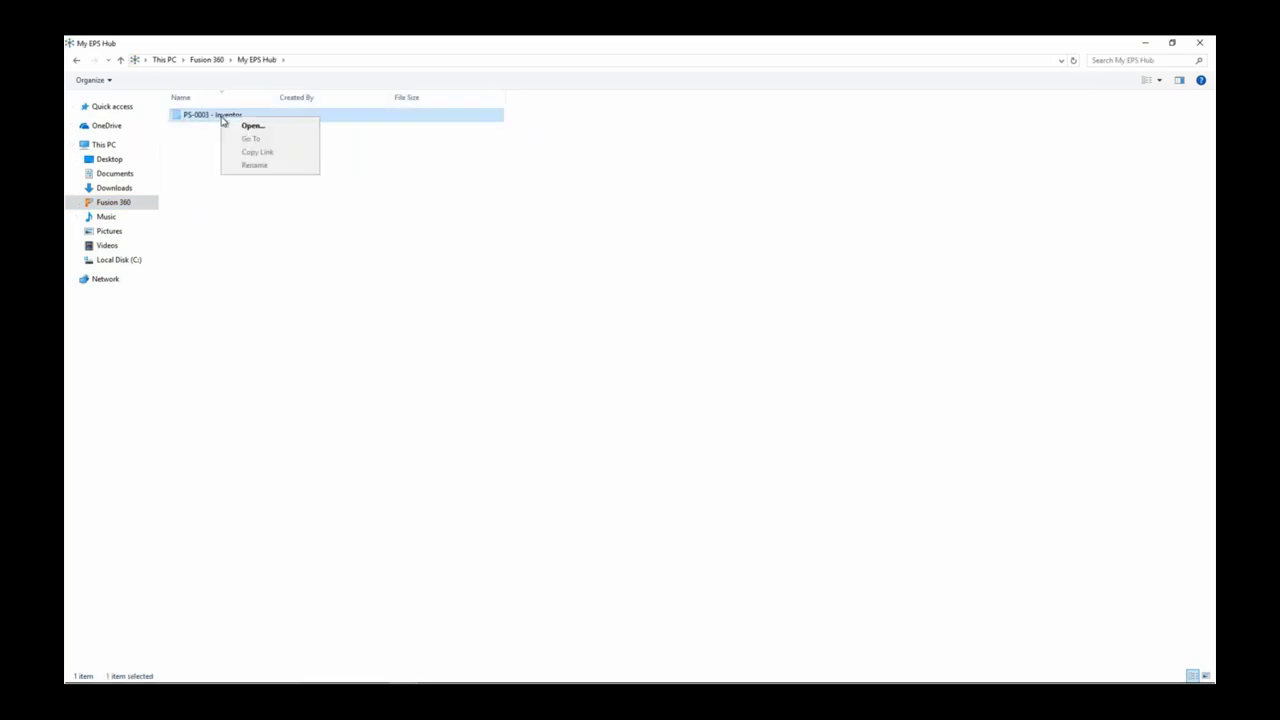
pyautogui.click(240, 126)
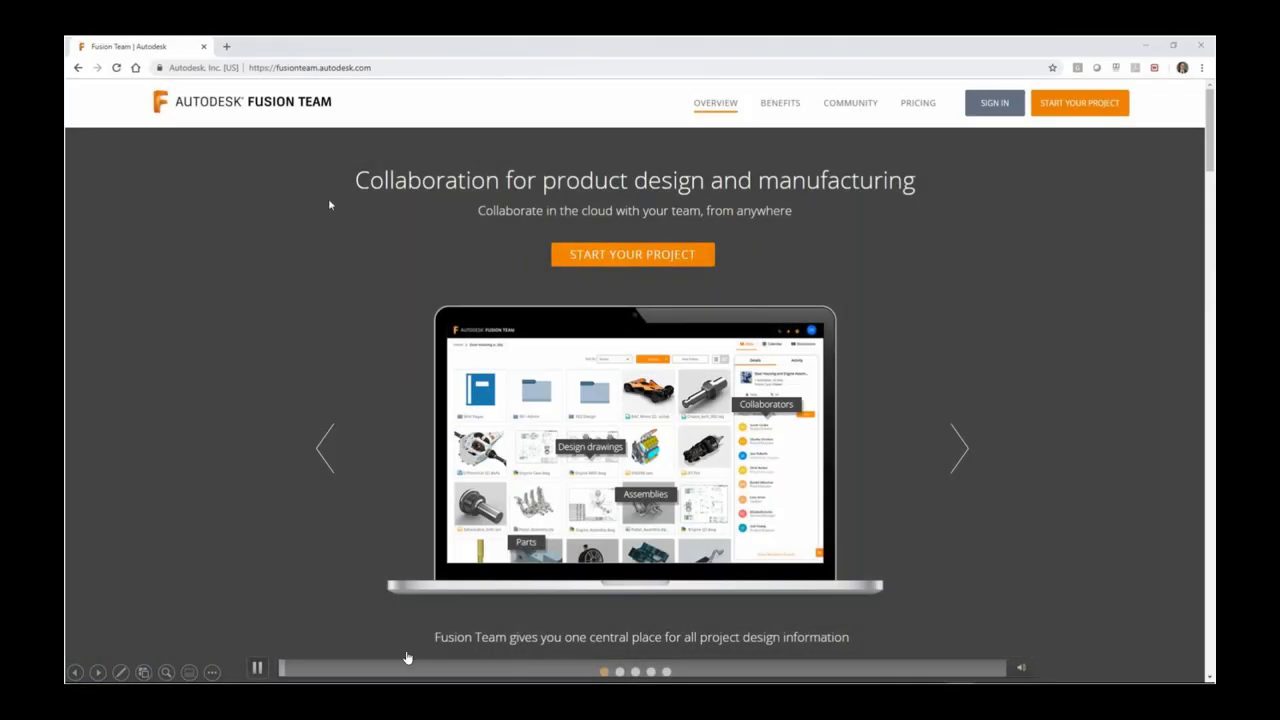
pyautogui.click(383, 672)
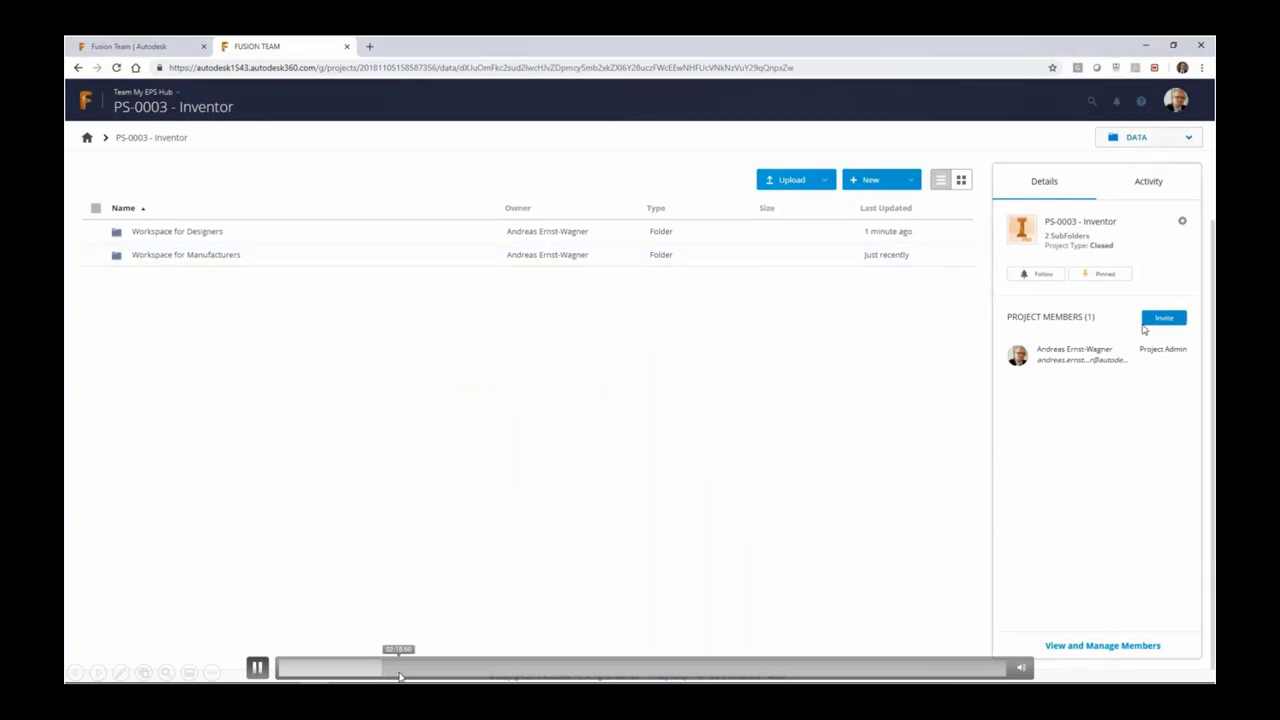
pyautogui.click(398, 672)
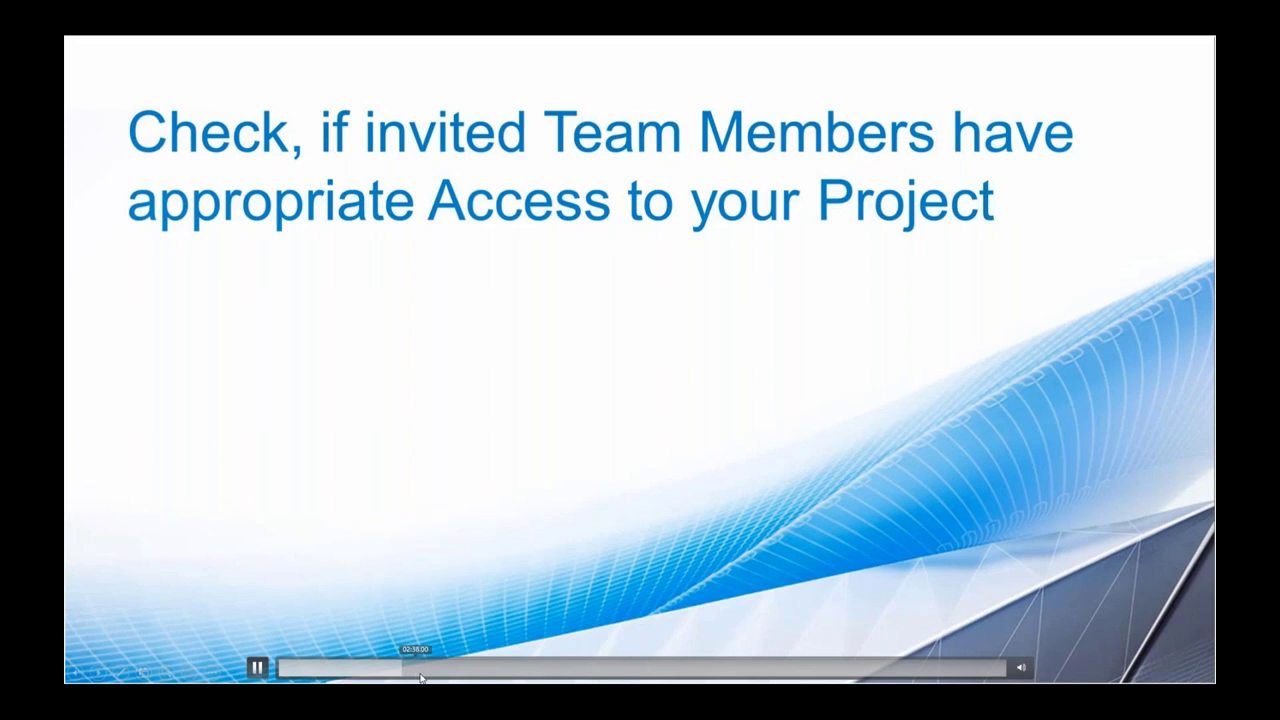
pyautogui.click(426, 672)
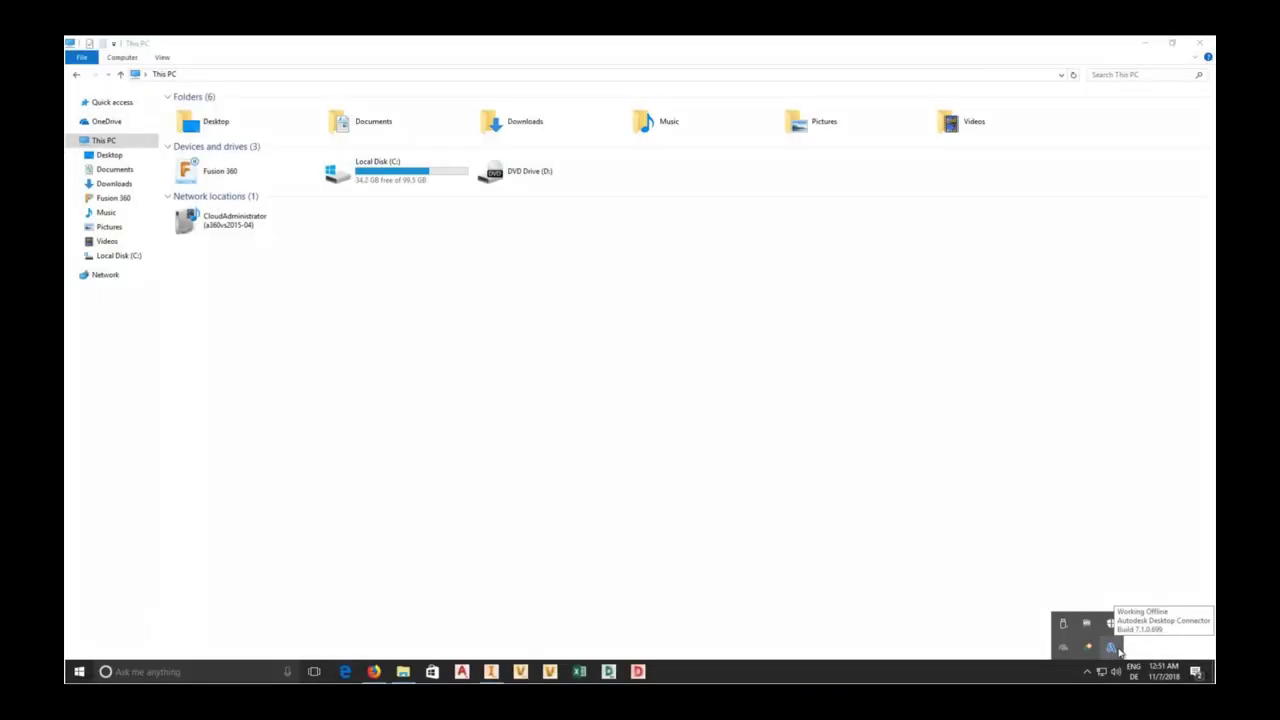
# Recheck whether Autodesk Desktop Connector is set to Work Offline and dismiss its options.
pyautogui.rightClick(1113, 650)
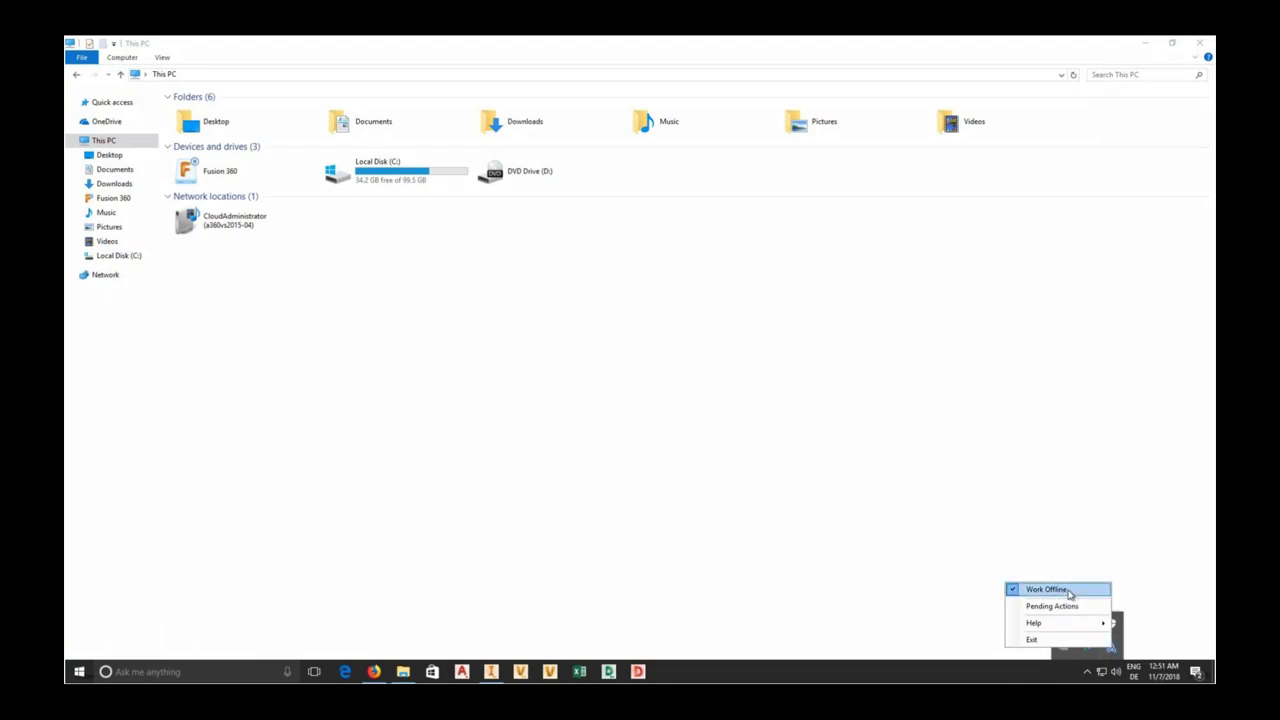
pyautogui.click(1043, 679)
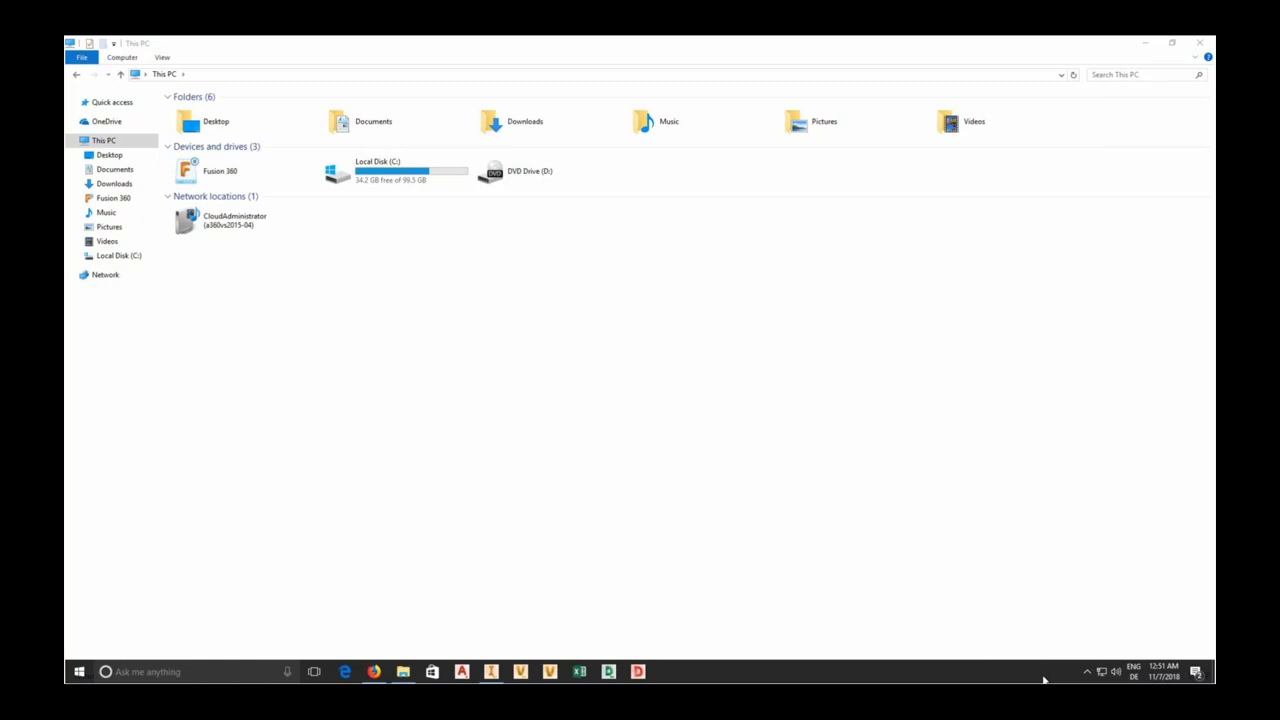
# Open the PS-0003 - Inventor project folder inside My EPS Hub on the Fusion 360 drive.
pyautogui.click(783, 567)
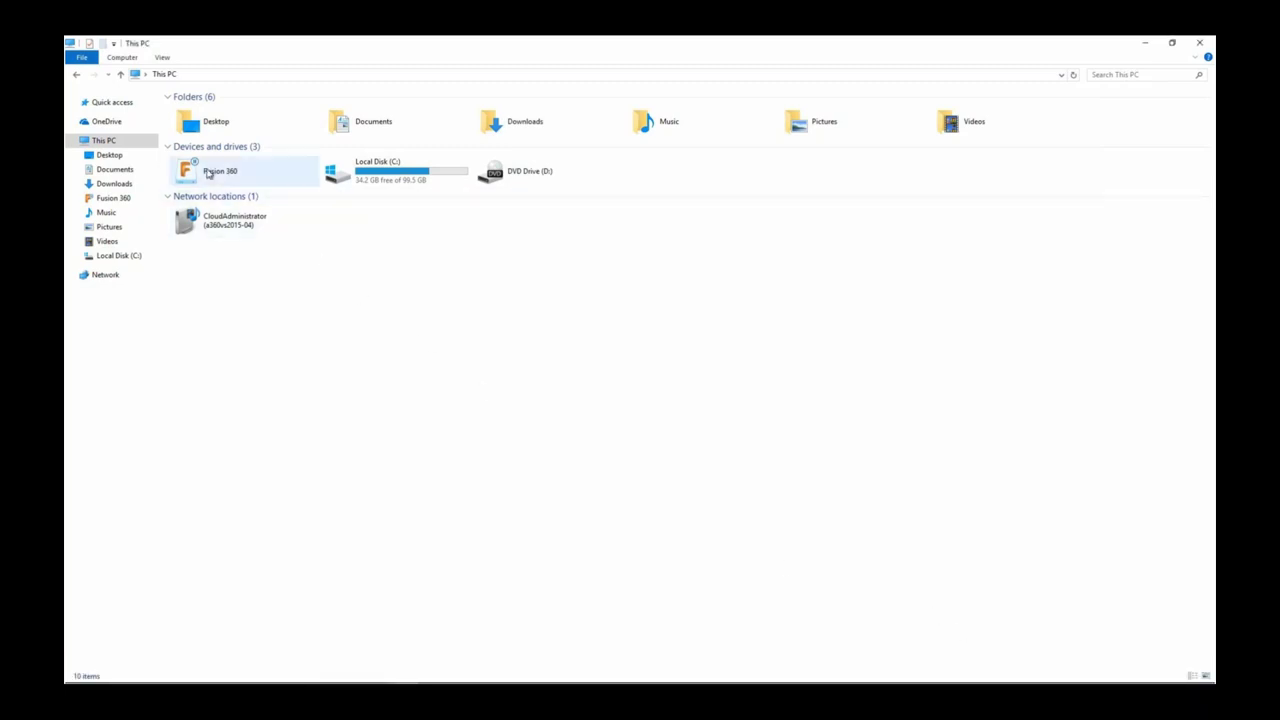
pyautogui.click(112, 202)
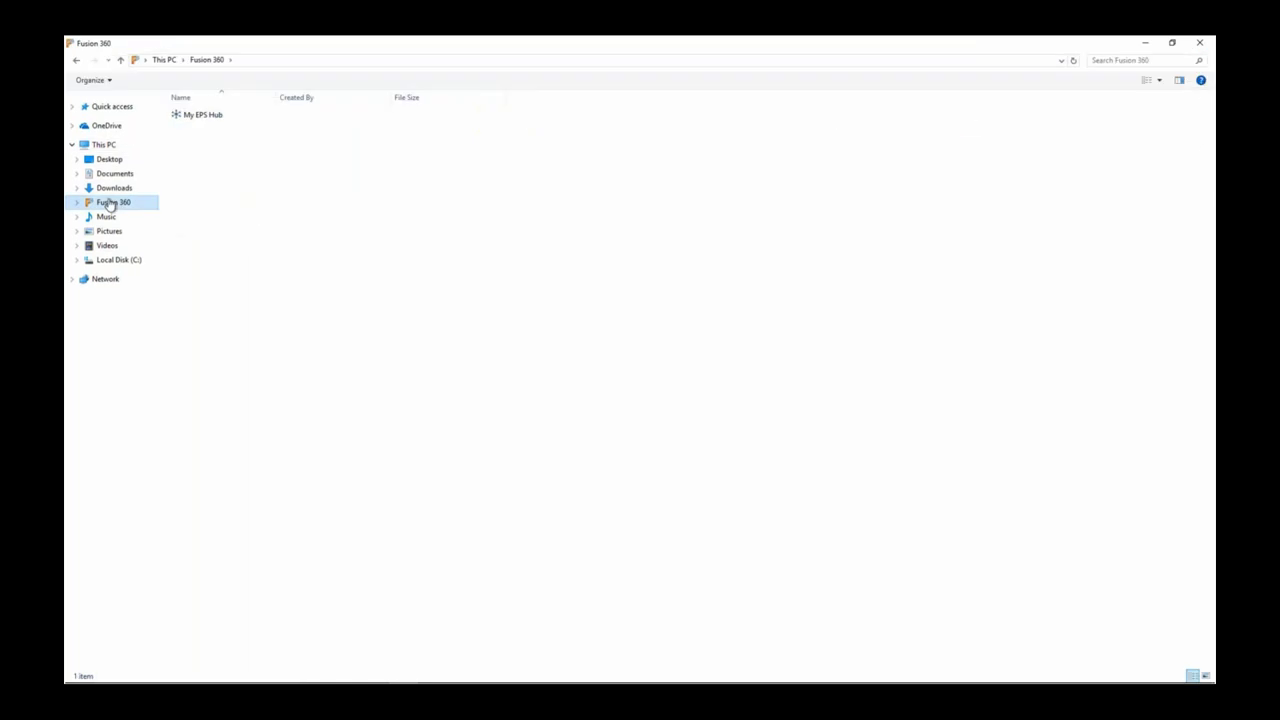
pyautogui.rightClick(201, 121)
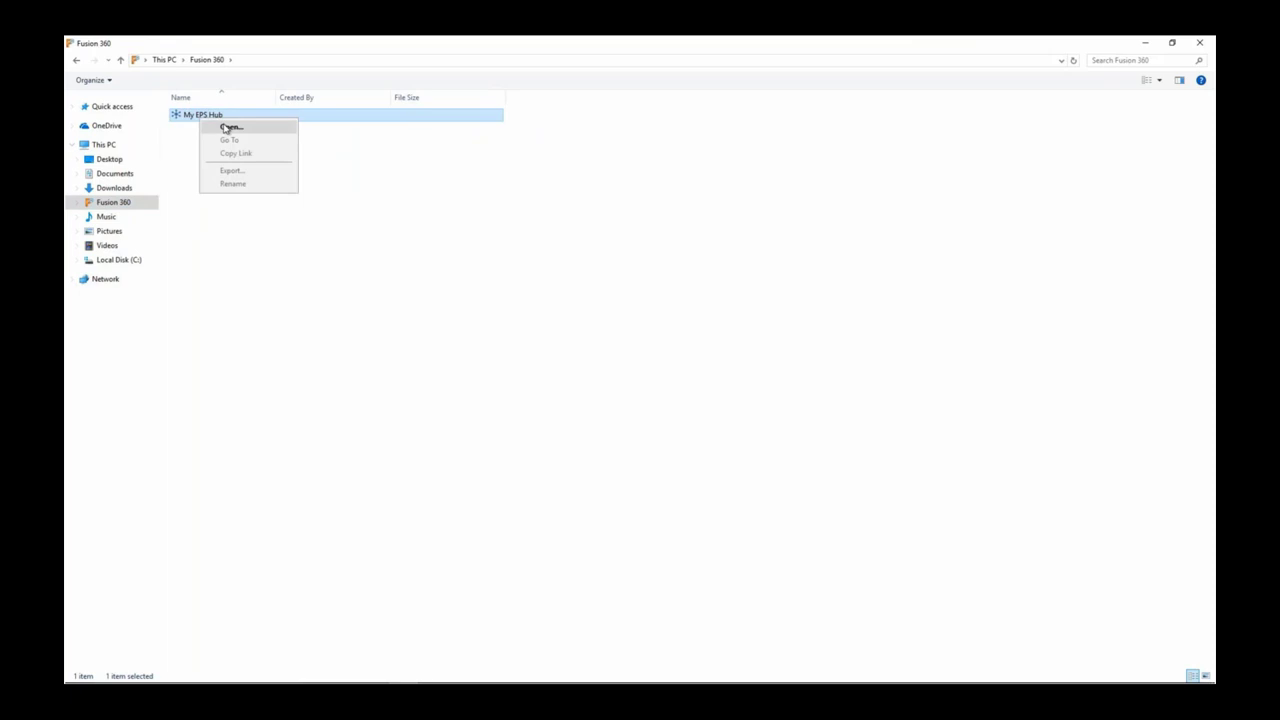
pyautogui.click(224, 126)
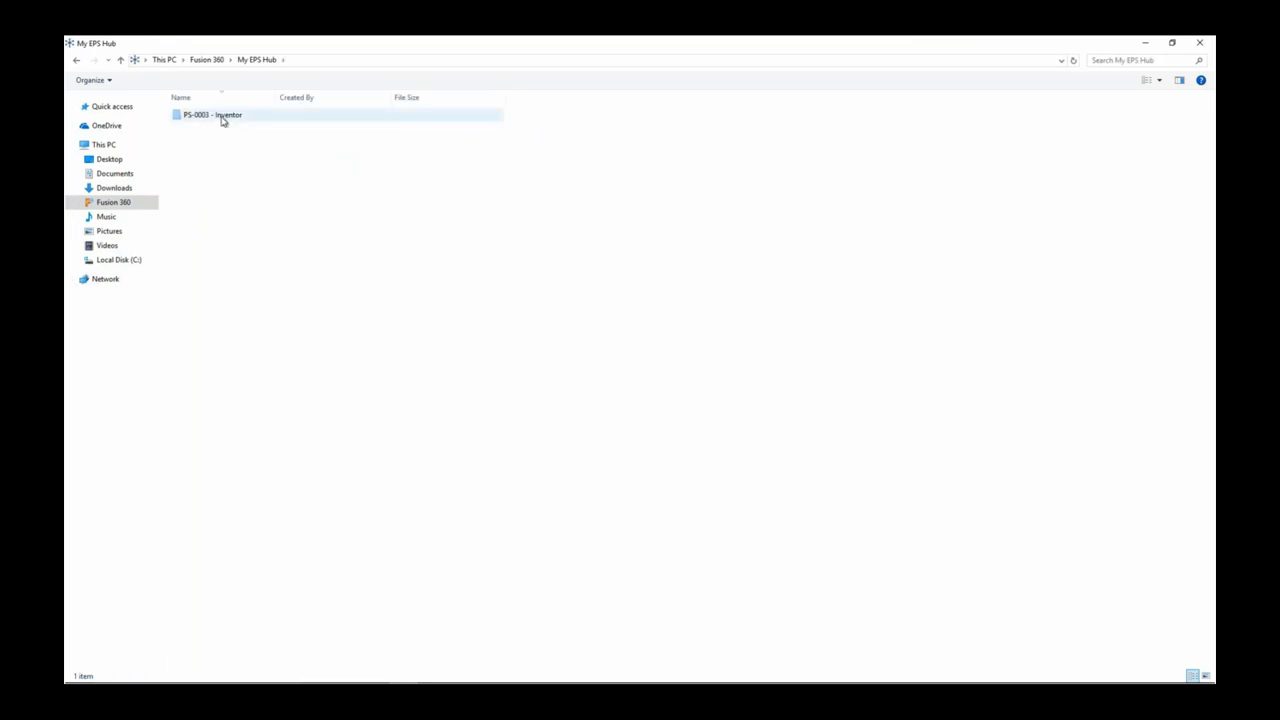
pyautogui.rightClick(224, 122)
pyautogui.click(250, 126)
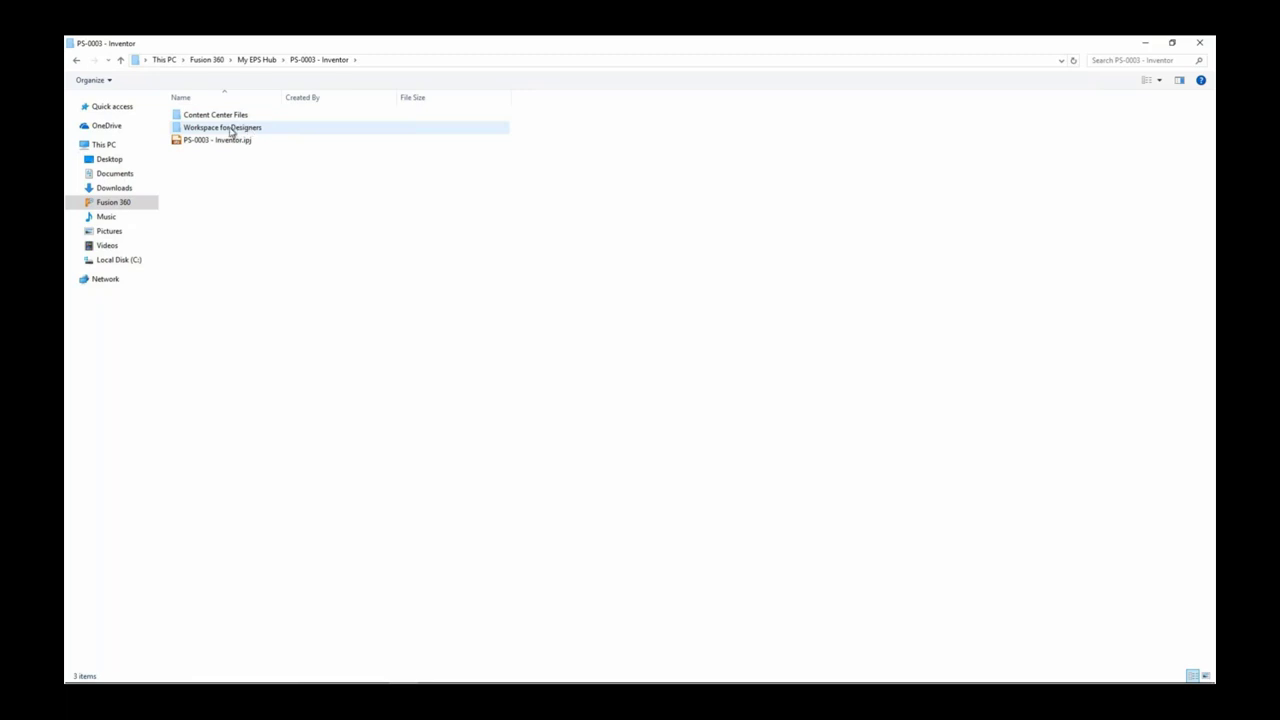
# Examine the files in the Workspace for Designers folder and their local state, then return to the PS-0003 - Inventor folder.
pyautogui.rightClick(230, 131)
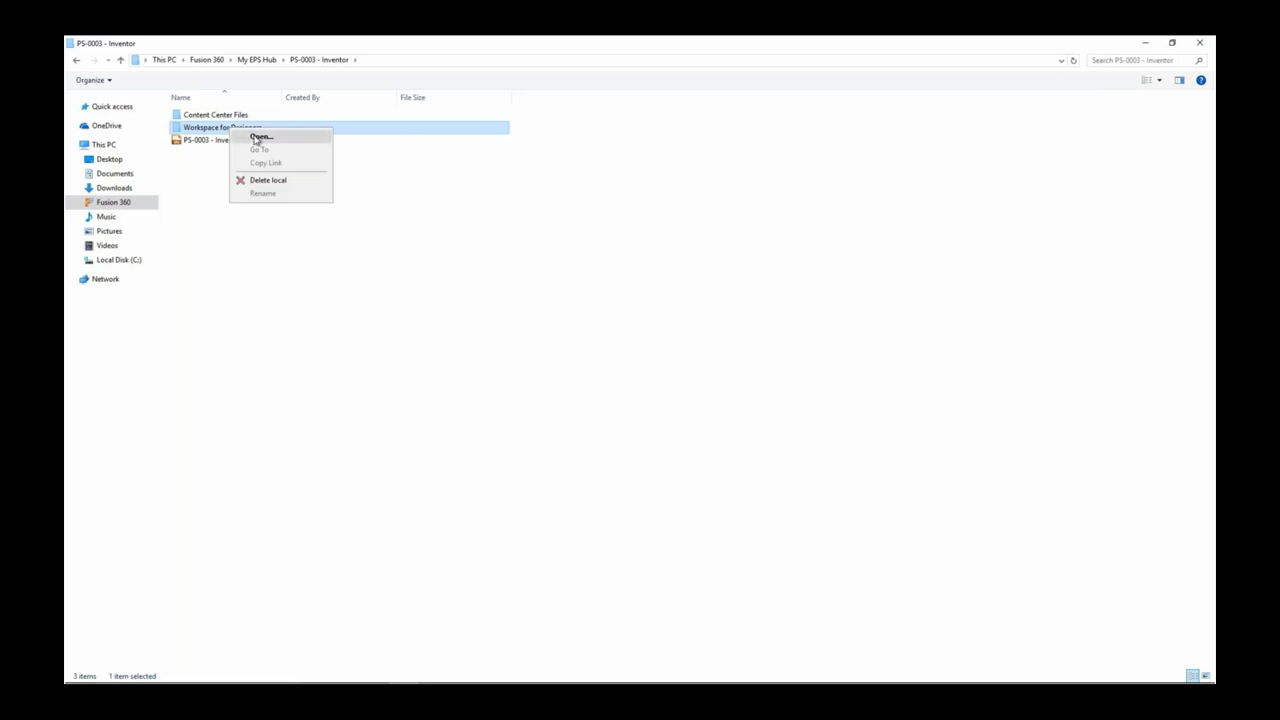
pyautogui.click(255, 138)
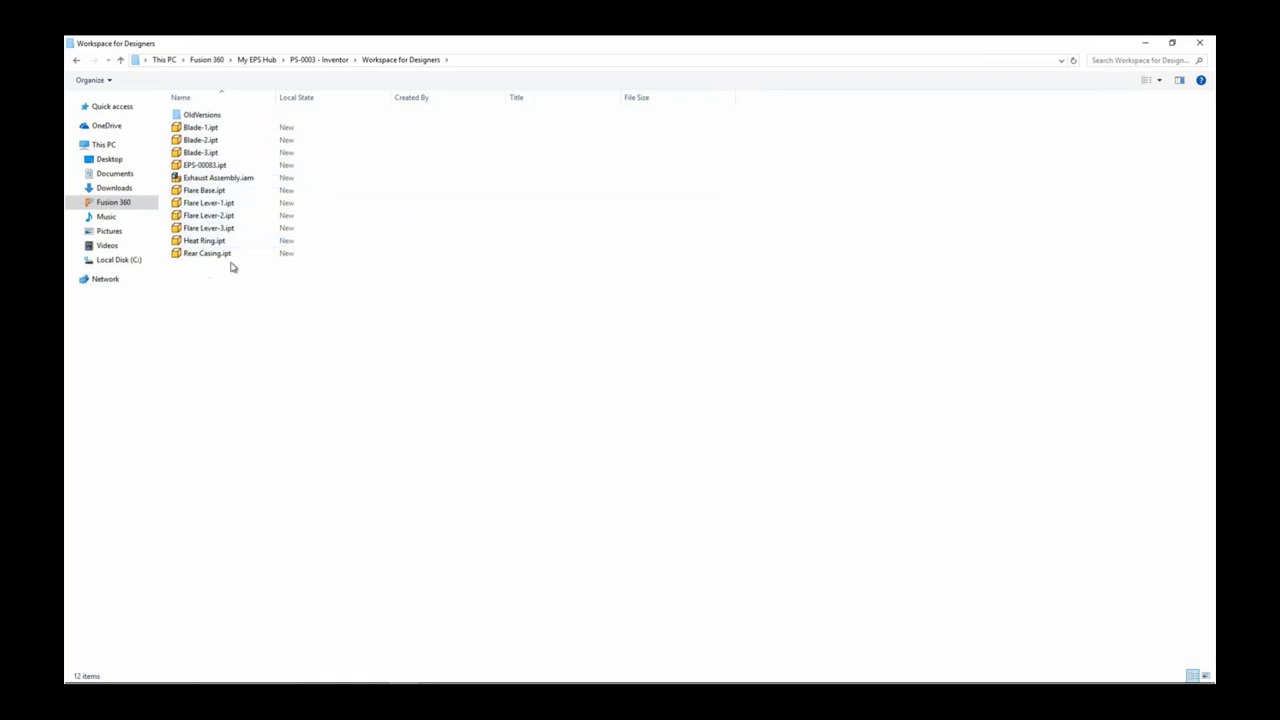
pyautogui.click(340, 60)
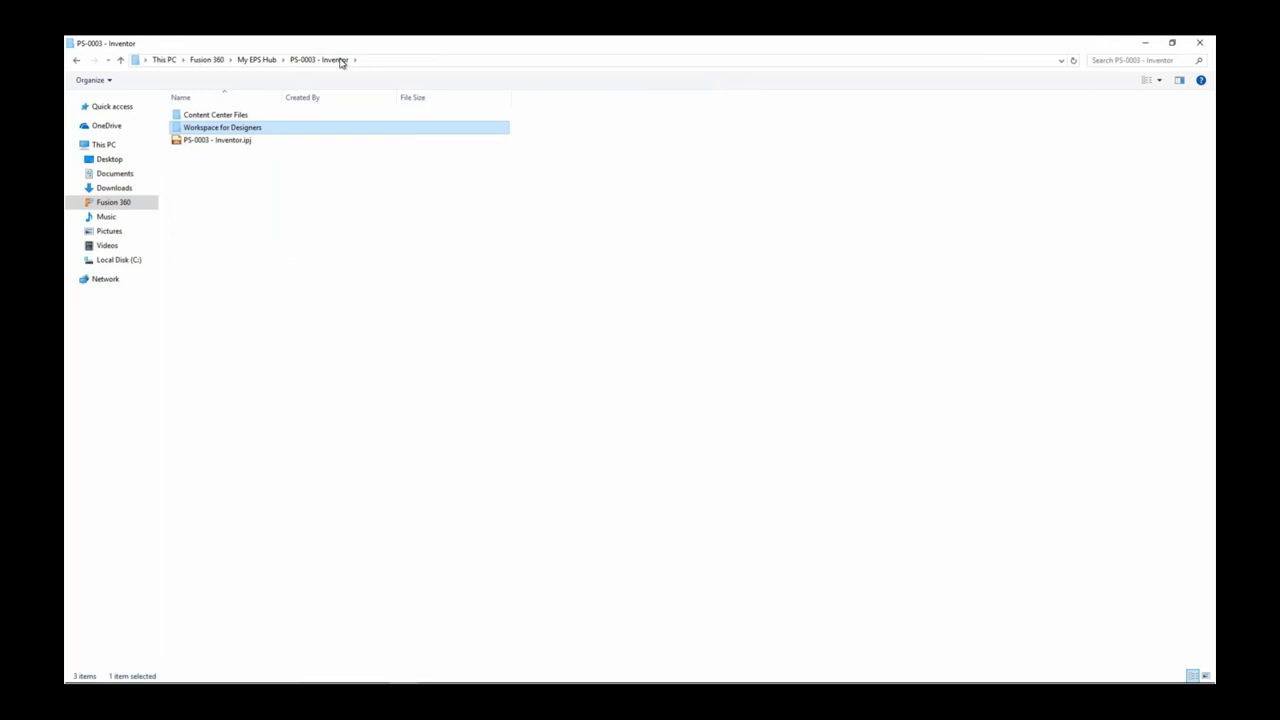
# Check the contents of the Content Center Files folder, return to the project folder, and select PS-0003 - Inventor.ipj.
pyautogui.rightClick(231, 118)
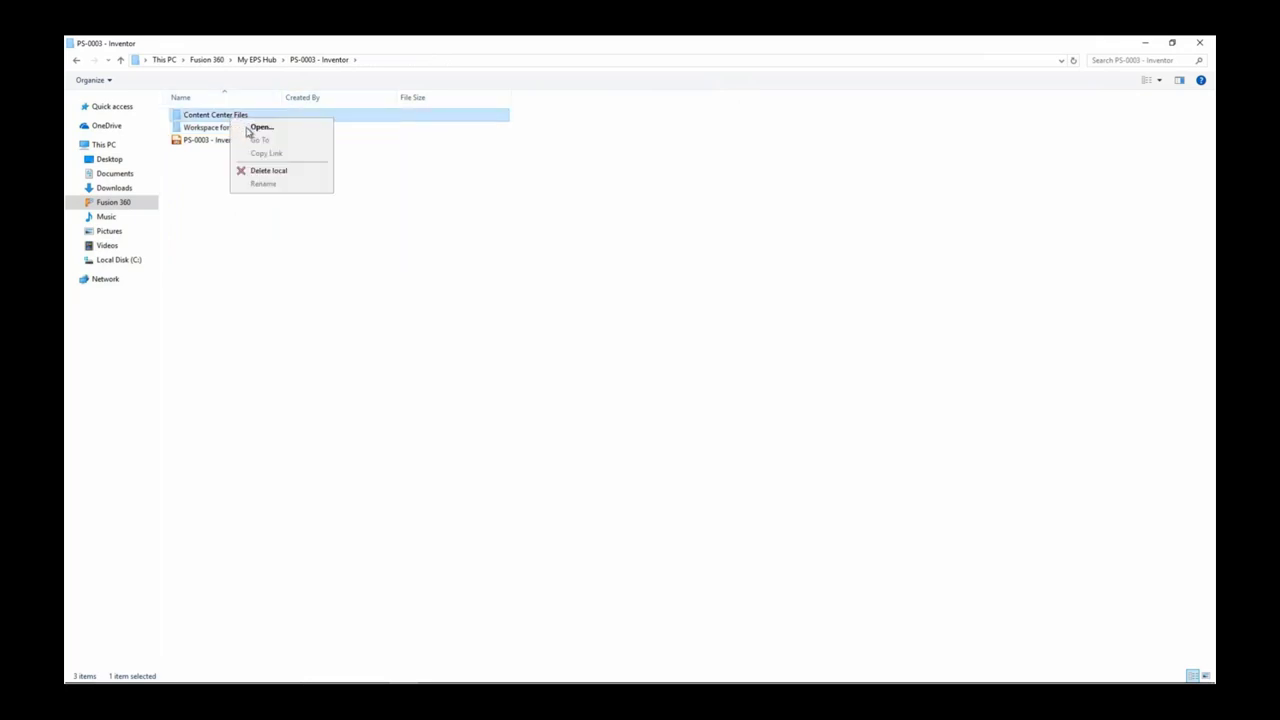
pyautogui.click(256, 127)
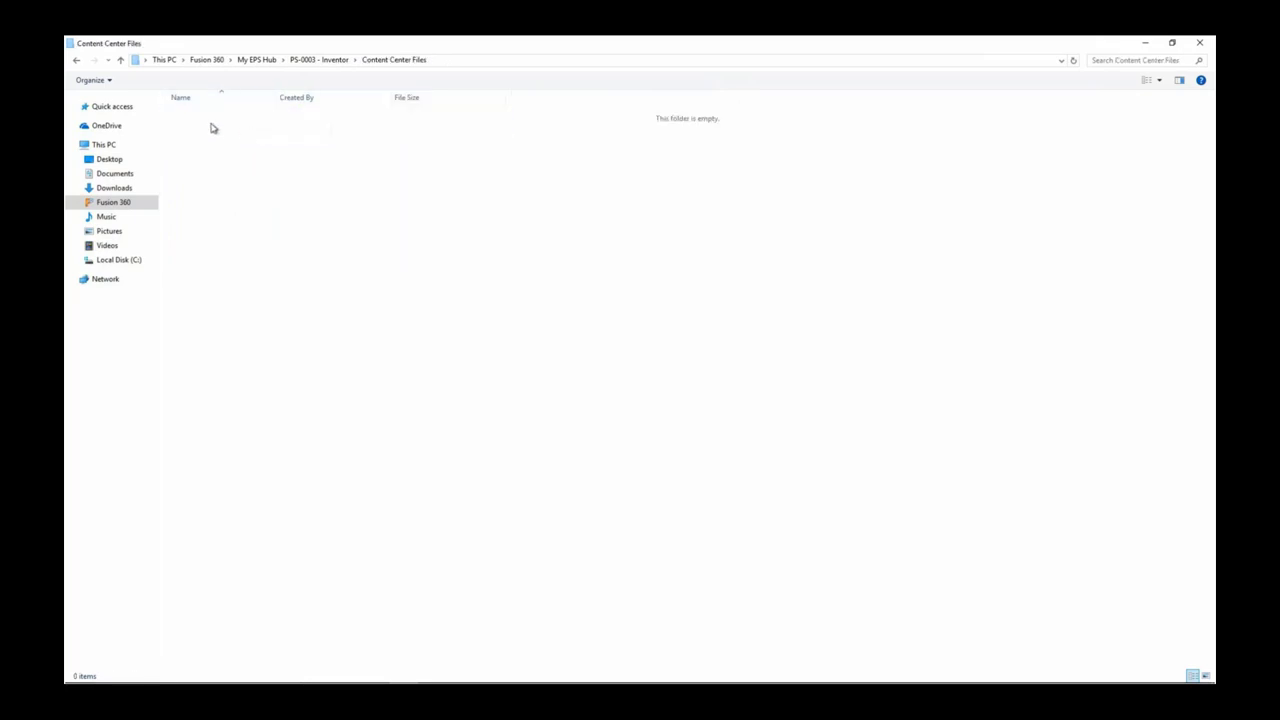
pyautogui.click(322, 63)
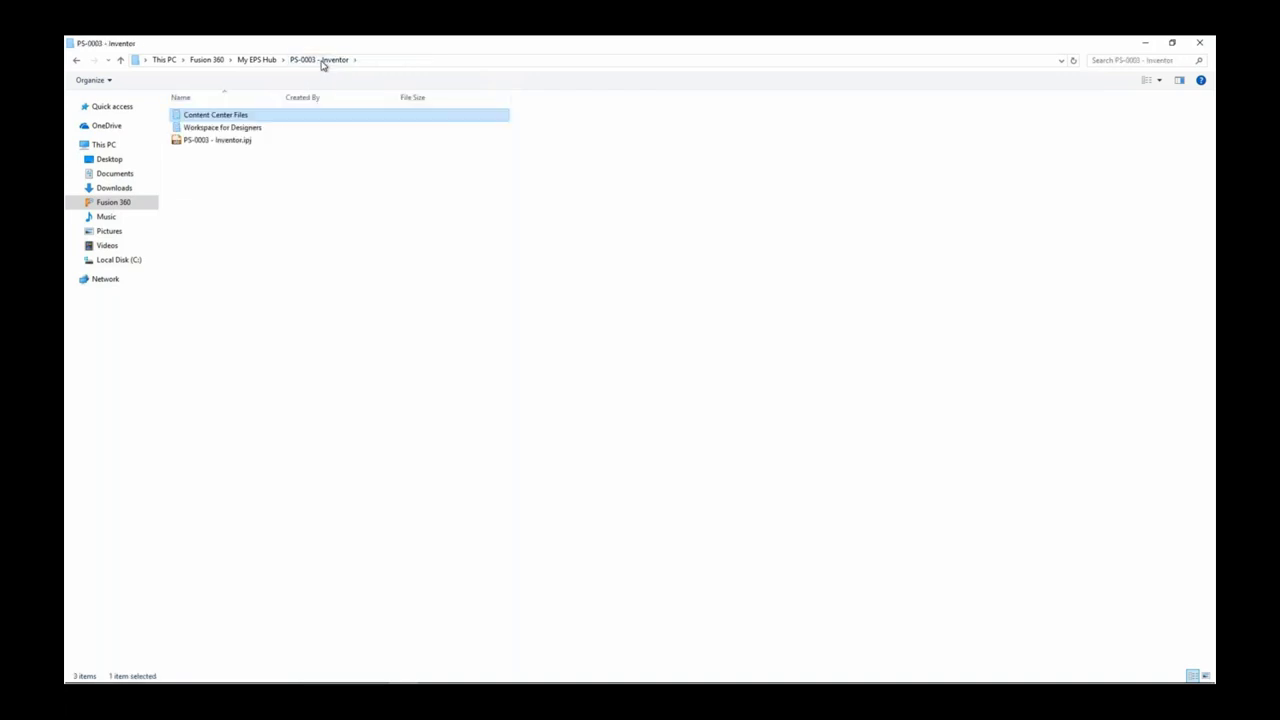
pyautogui.click(233, 142)
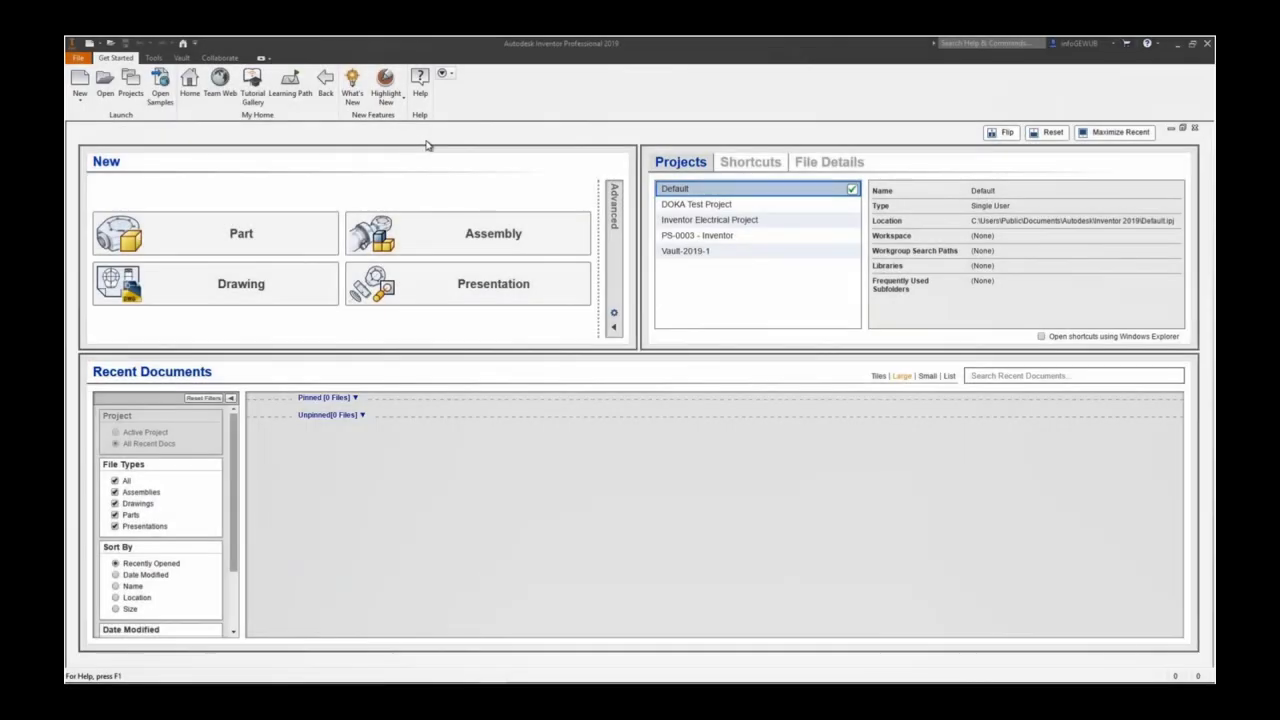
# Check the account profile signed in to Inventor and close the profile window.
pyautogui.click(1118, 46)
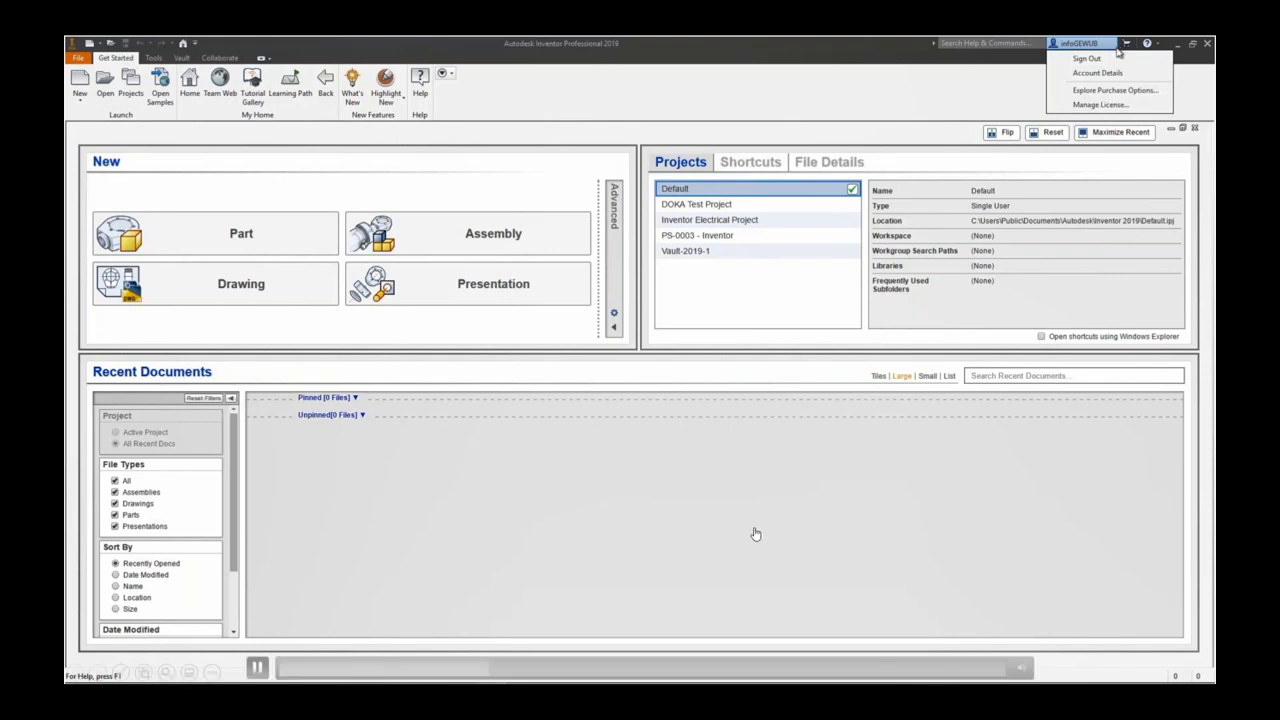
pyautogui.click(1108, 74)
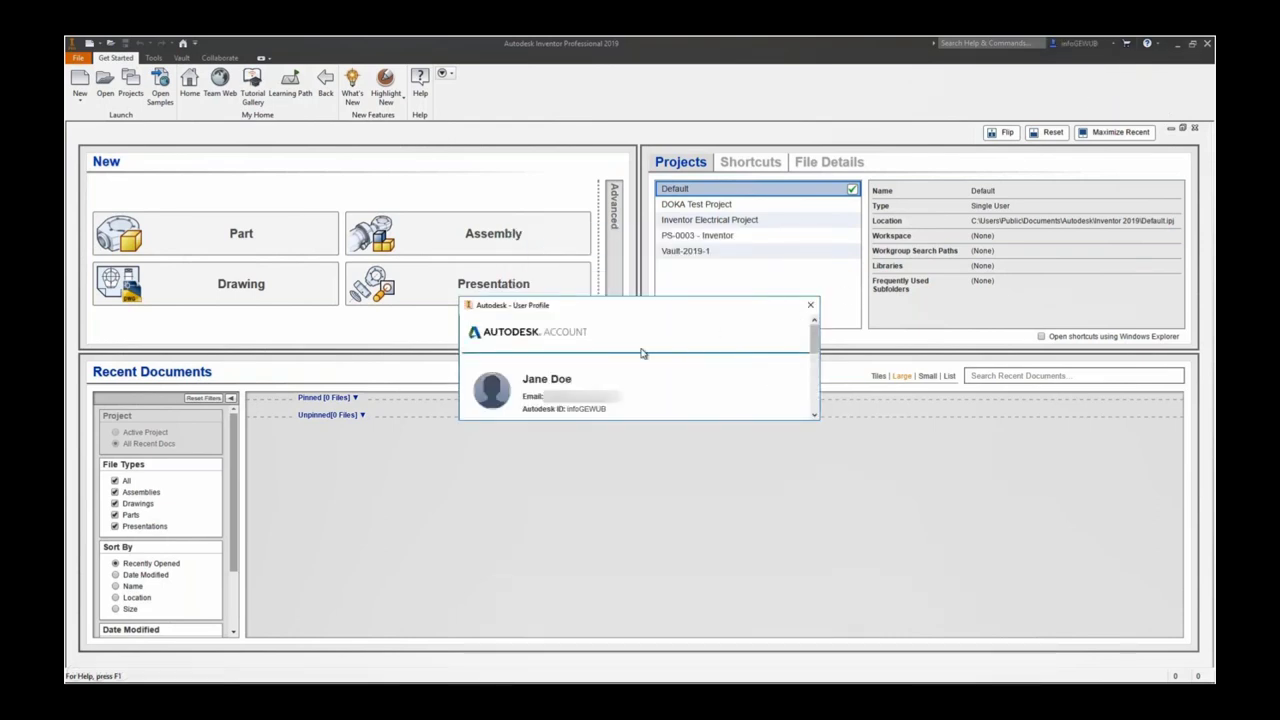
pyautogui.click(810, 305)
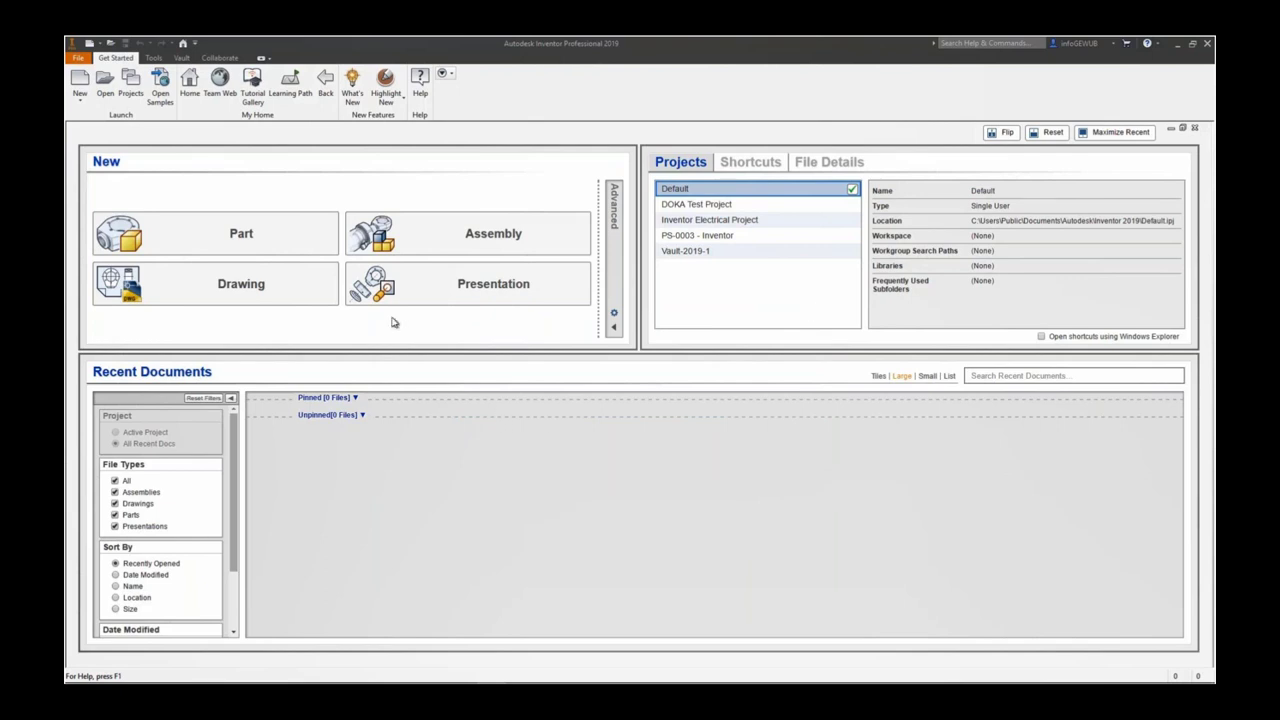
# Make PS-0003 - Inventor the active Inventor project.
pyautogui.click(133, 90)
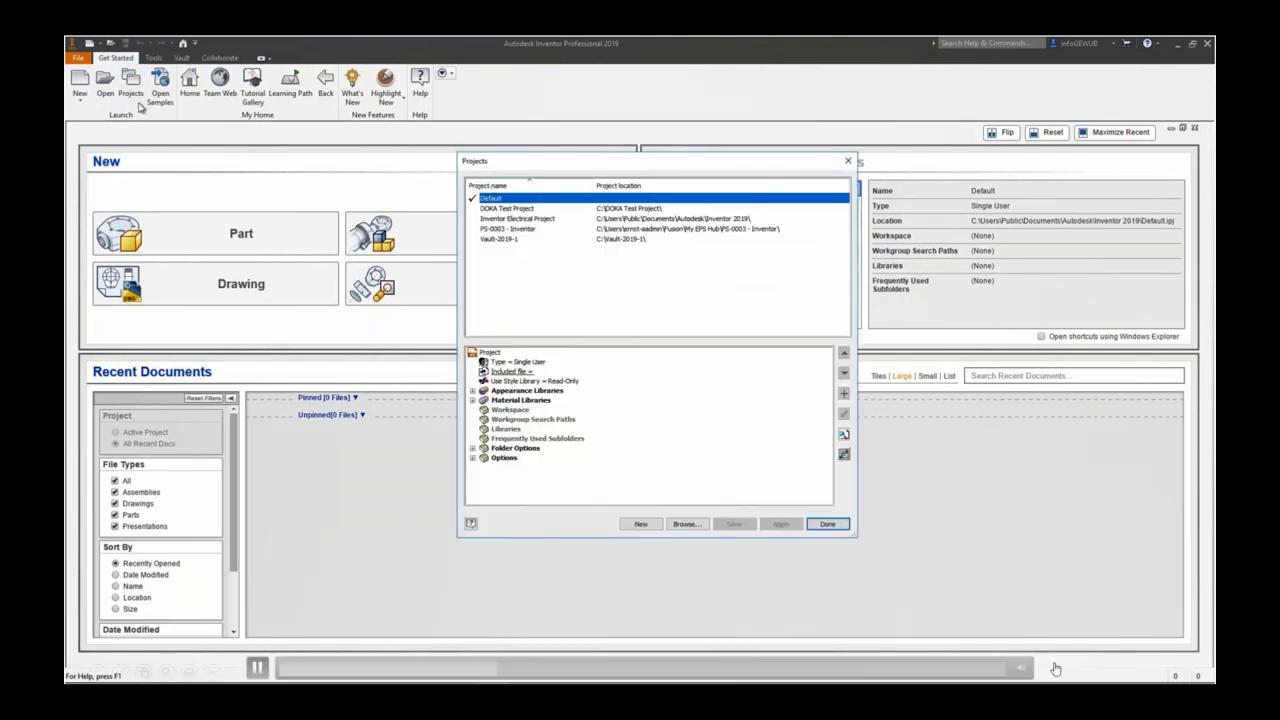
pyautogui.click(512, 229)
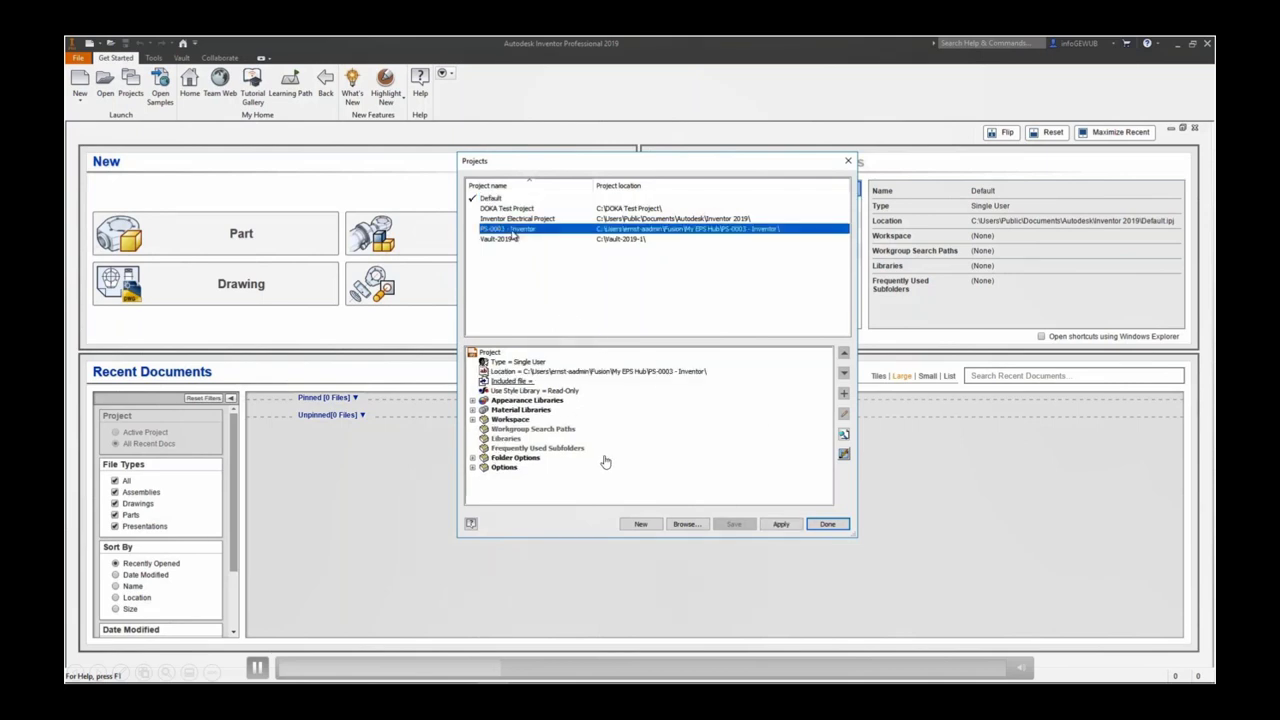
pyautogui.click(781, 524)
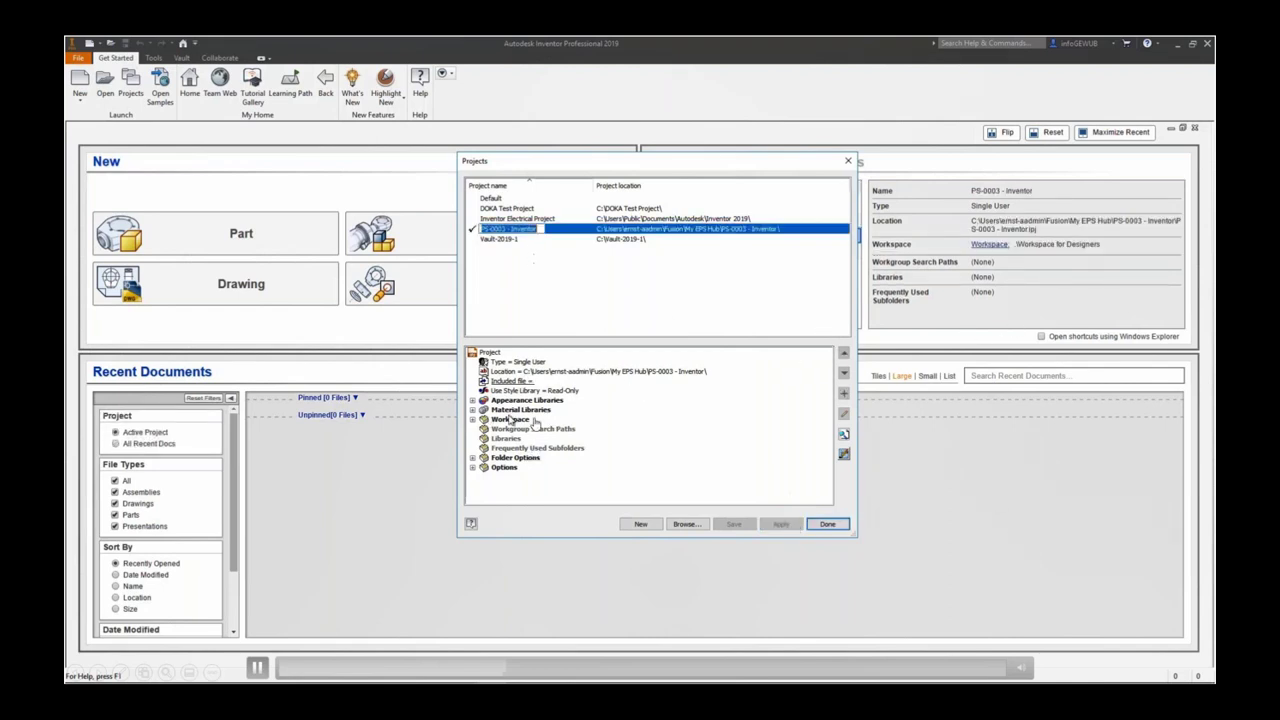
# Examine the workspace and Content Center Files paths of the PS-0003 - Inventor project, then finish the project setup.
pyautogui.click(472, 422)
pyautogui.click(472, 420)
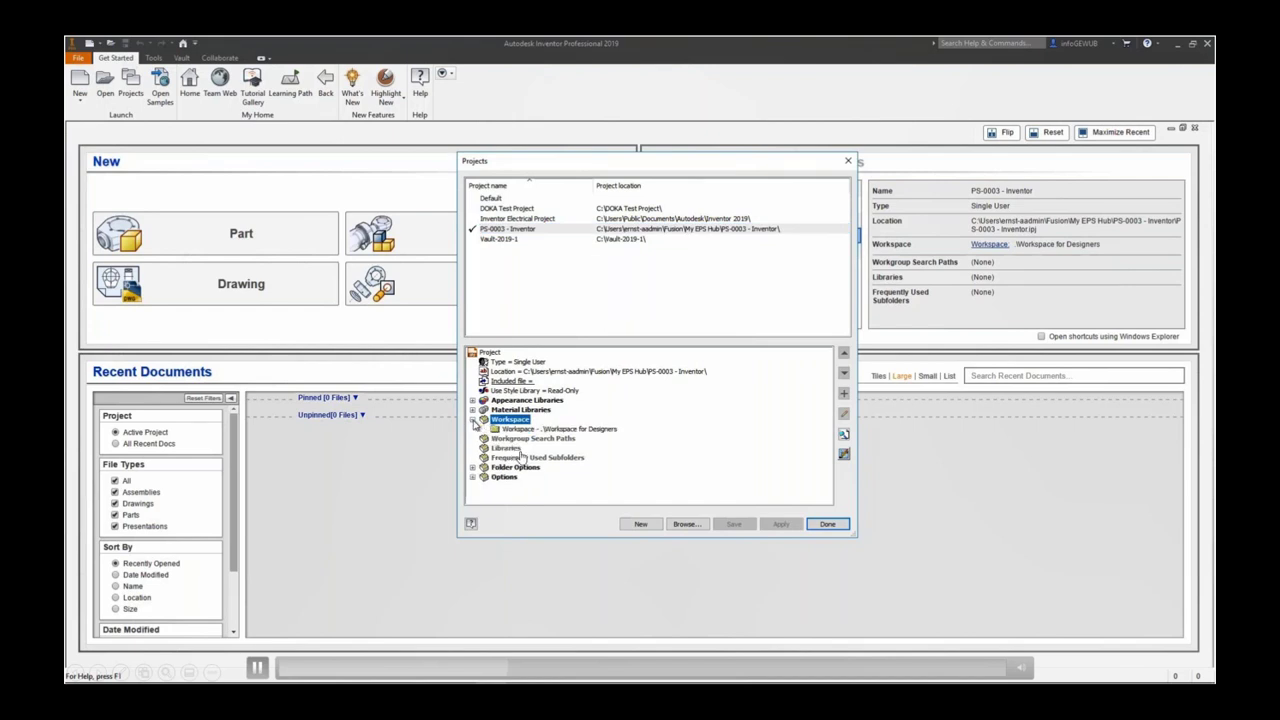
pyautogui.click(573, 431)
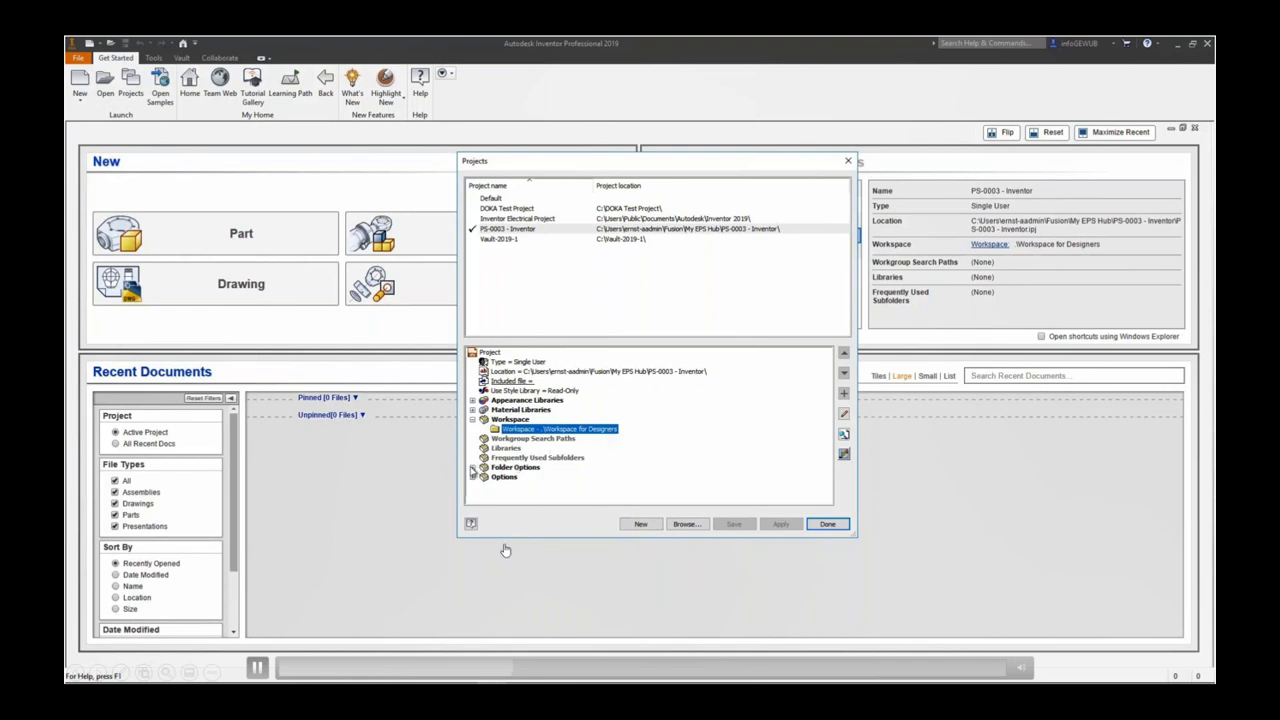
pyautogui.click(472, 467)
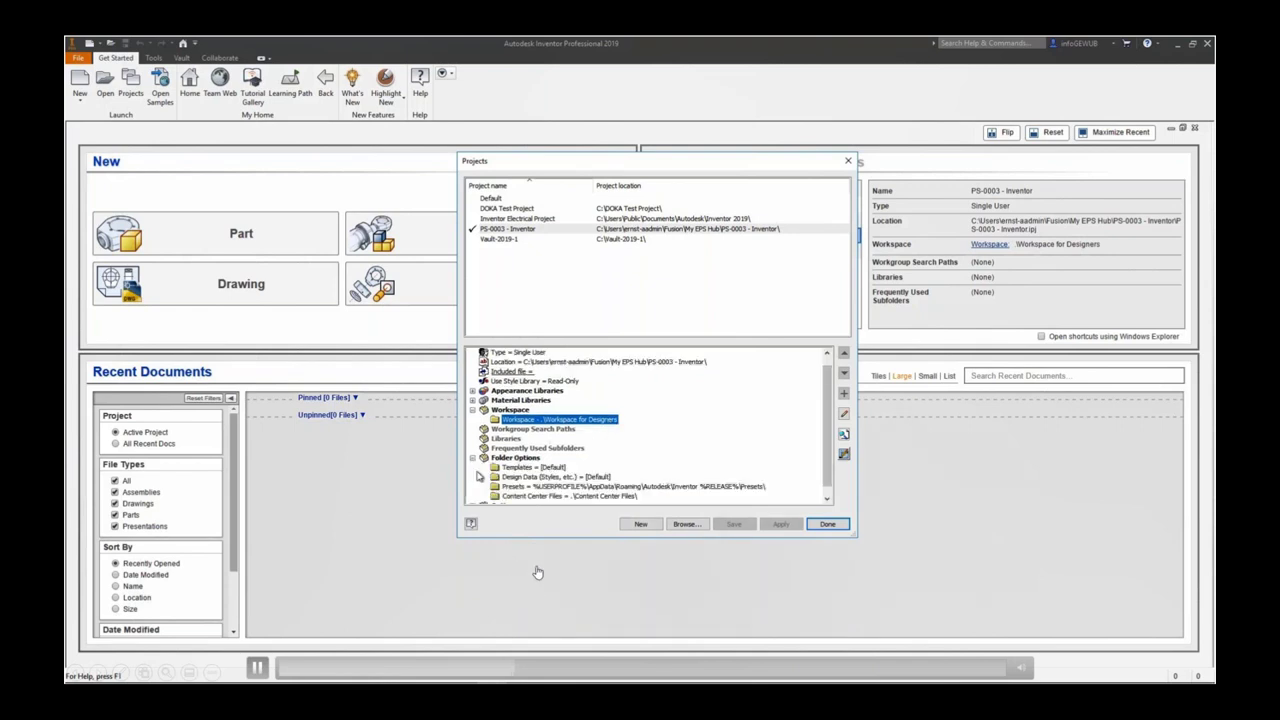
pyautogui.click(560, 497)
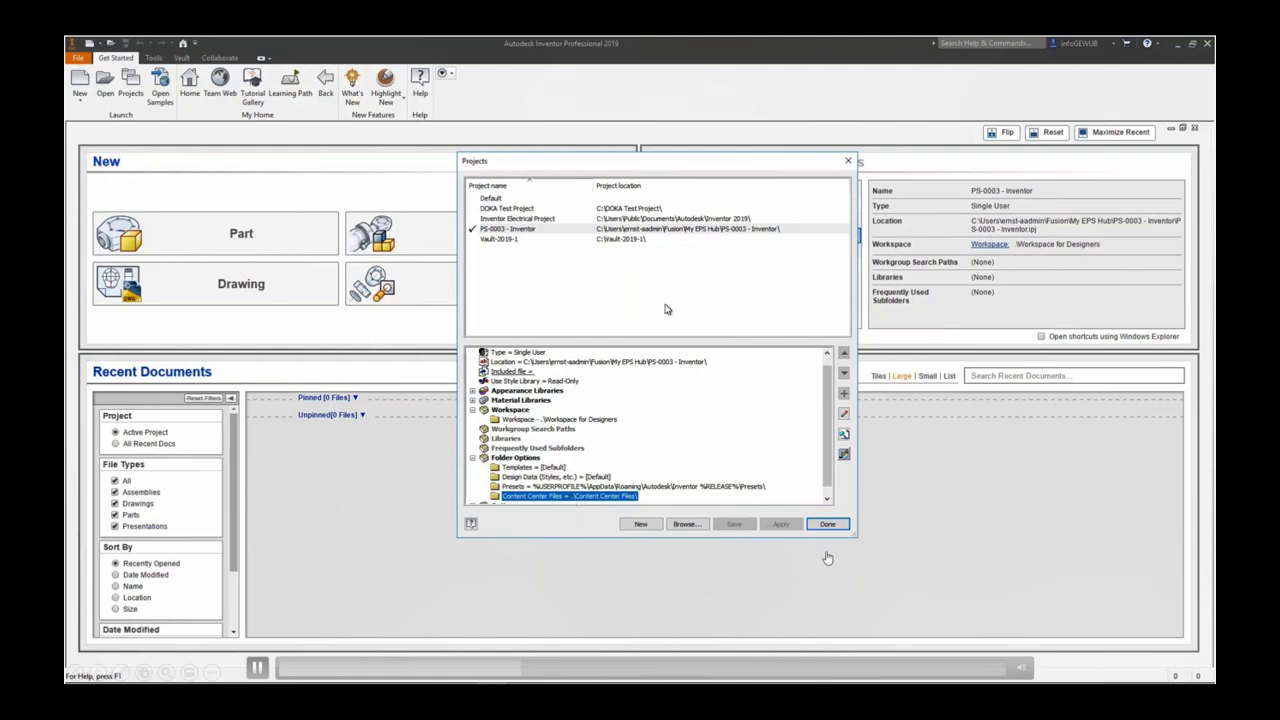
pyautogui.click(730, 230)
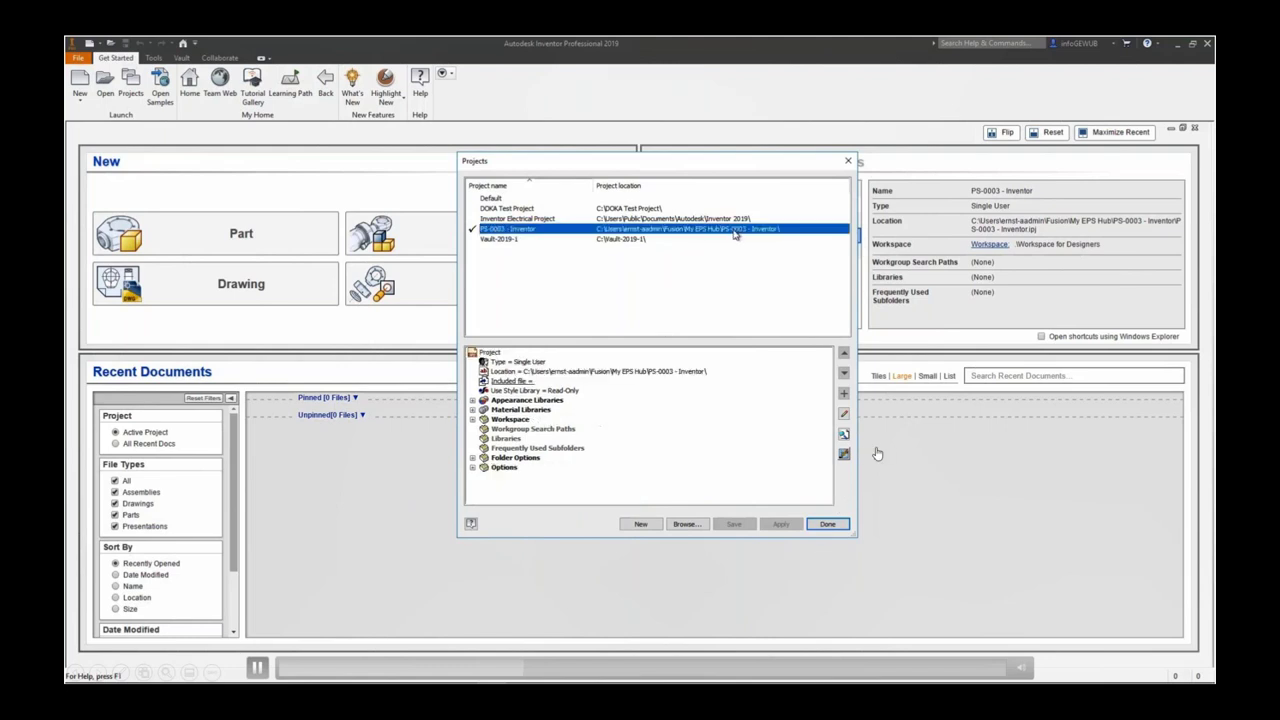
pyautogui.click(826, 524)
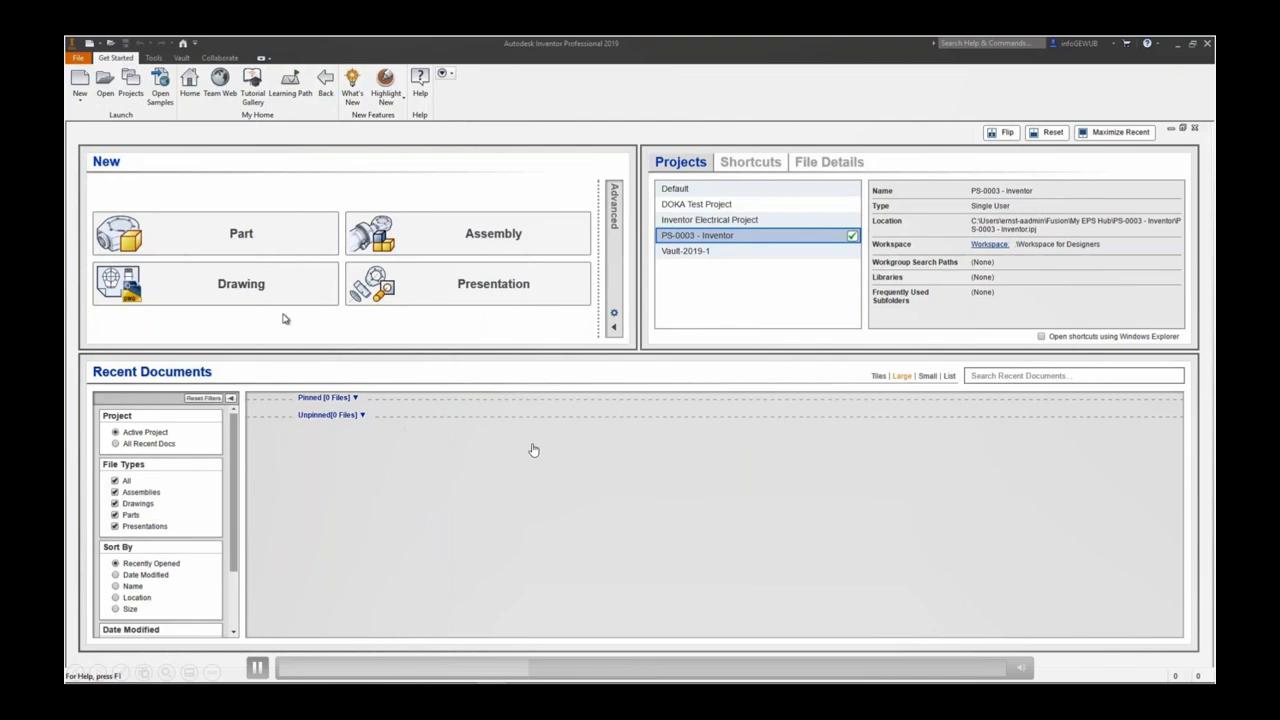
# Open Exhaust Assembly.iam from the Workspace for Designers folder, view the model, and close it.
pyautogui.click(107, 88)
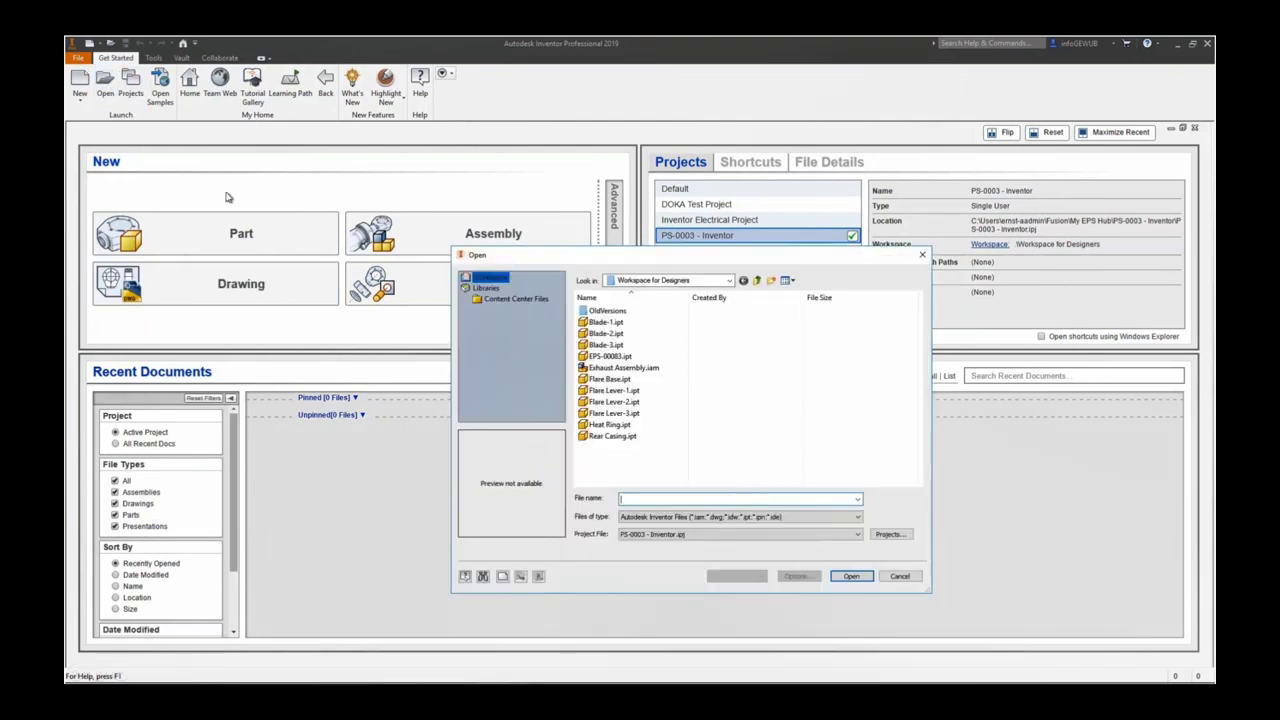
pyautogui.click(650, 368)
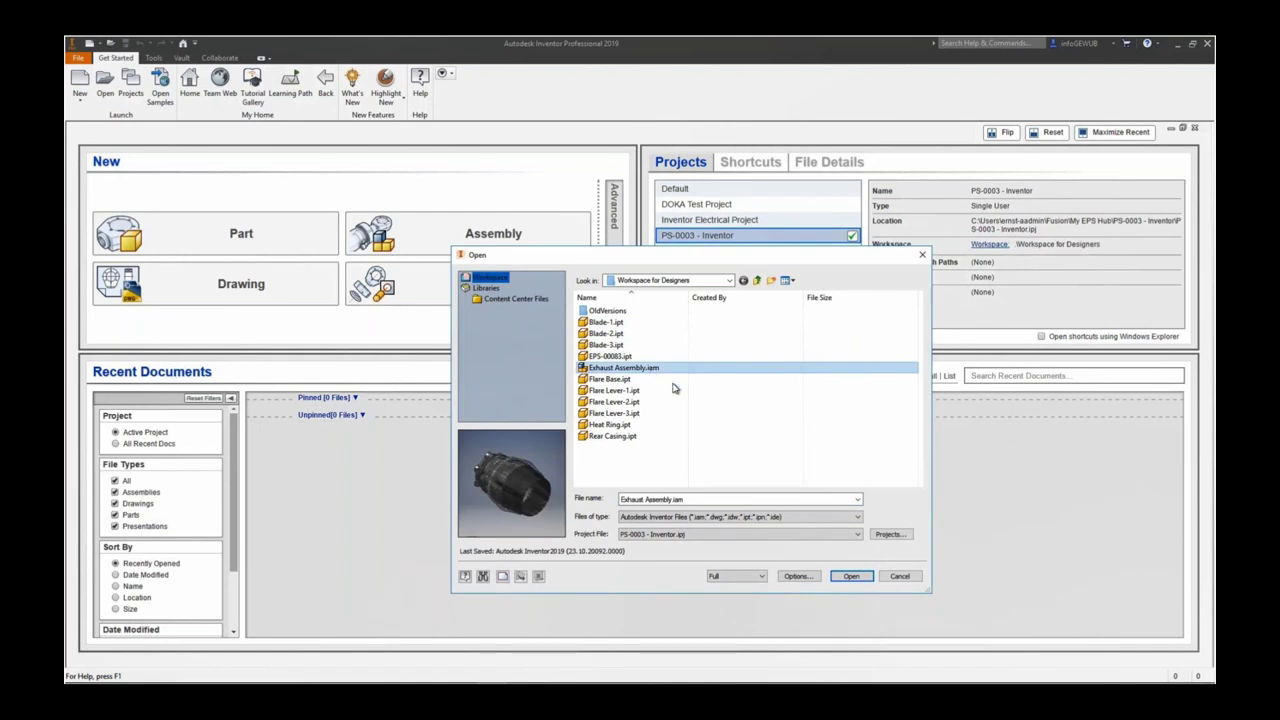
pyautogui.click(851, 576)
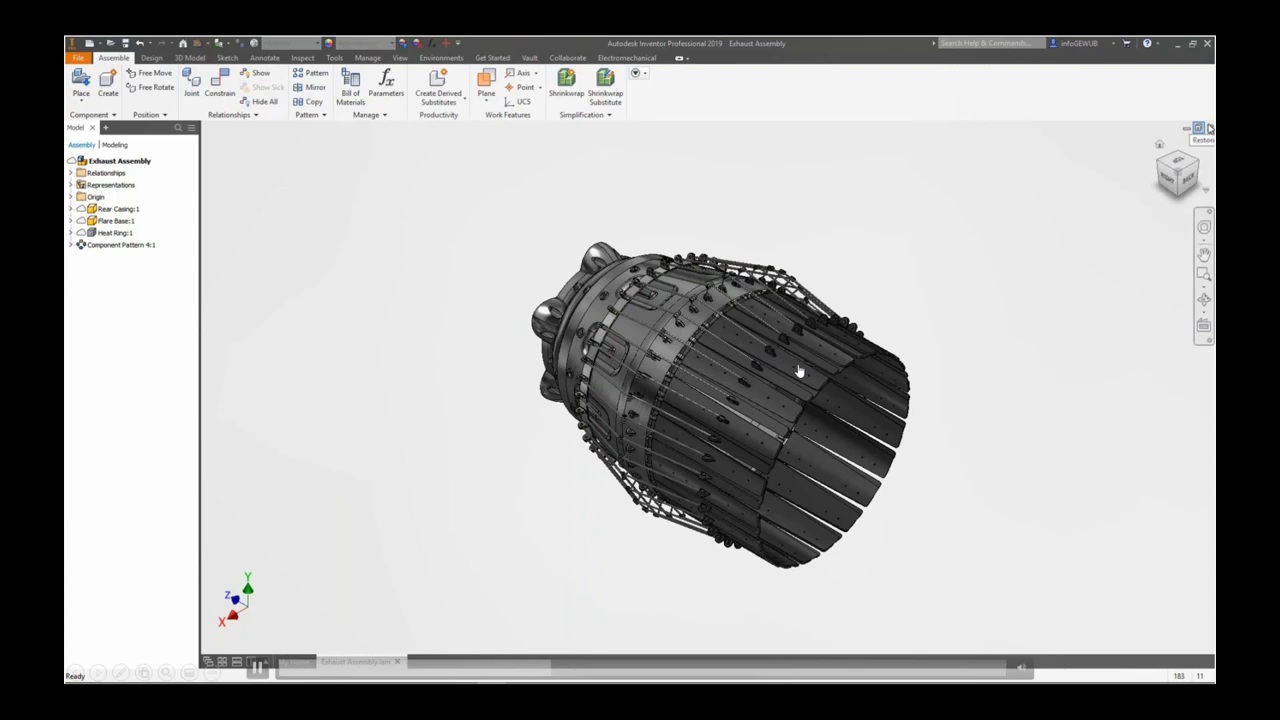
pyautogui.hotkey('ctrl', 'F4')
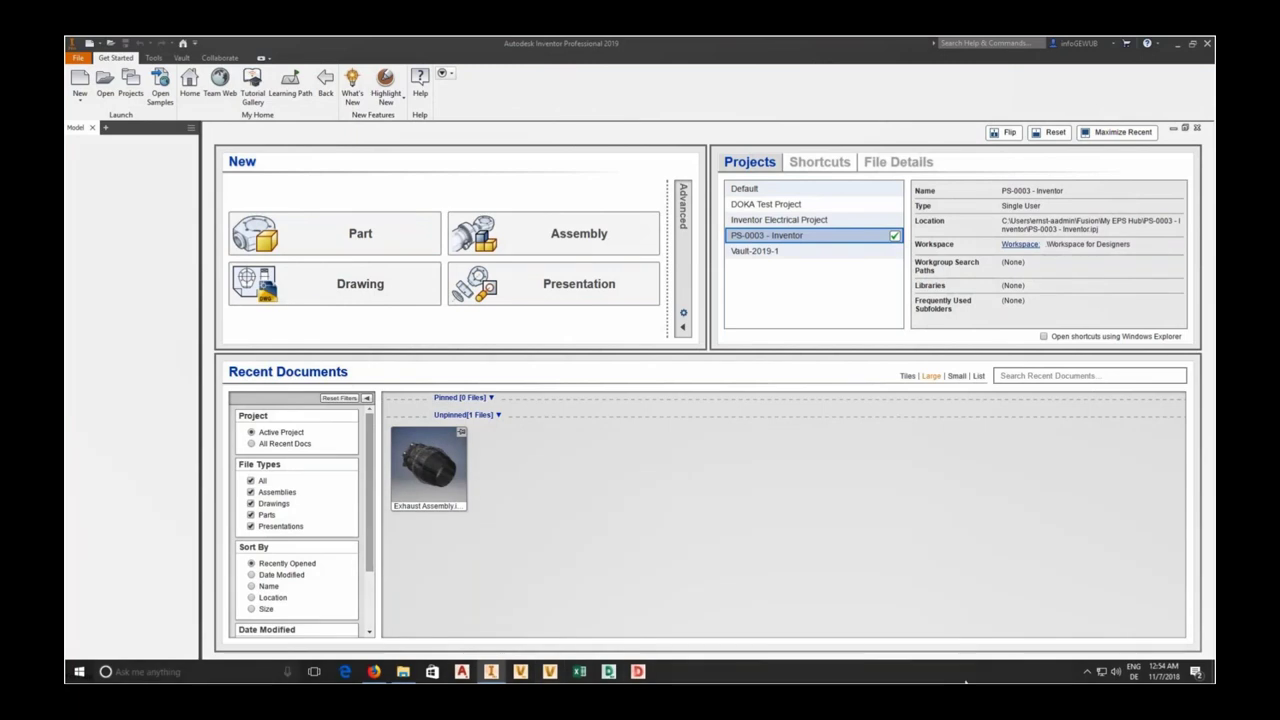
# Turn off Work Offline in Autodesk Desktop Connector.
pyautogui.click(1090, 672)
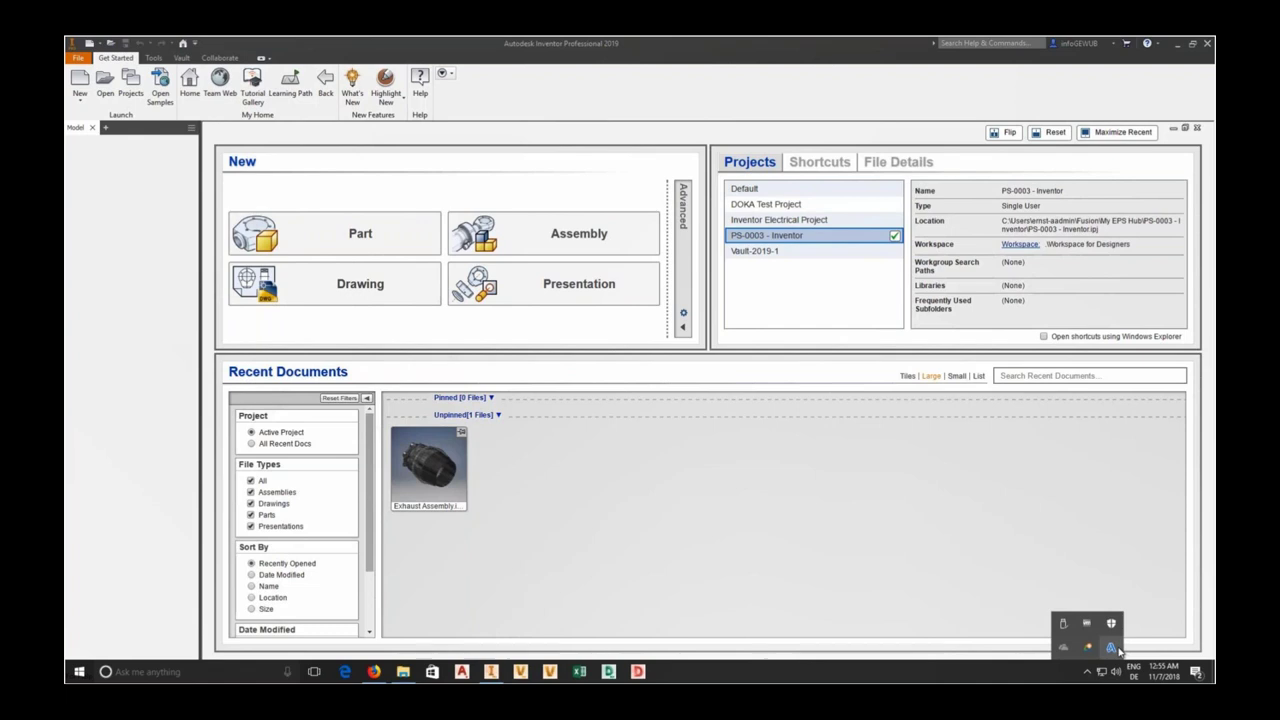
pyautogui.rightClick(1112, 648)
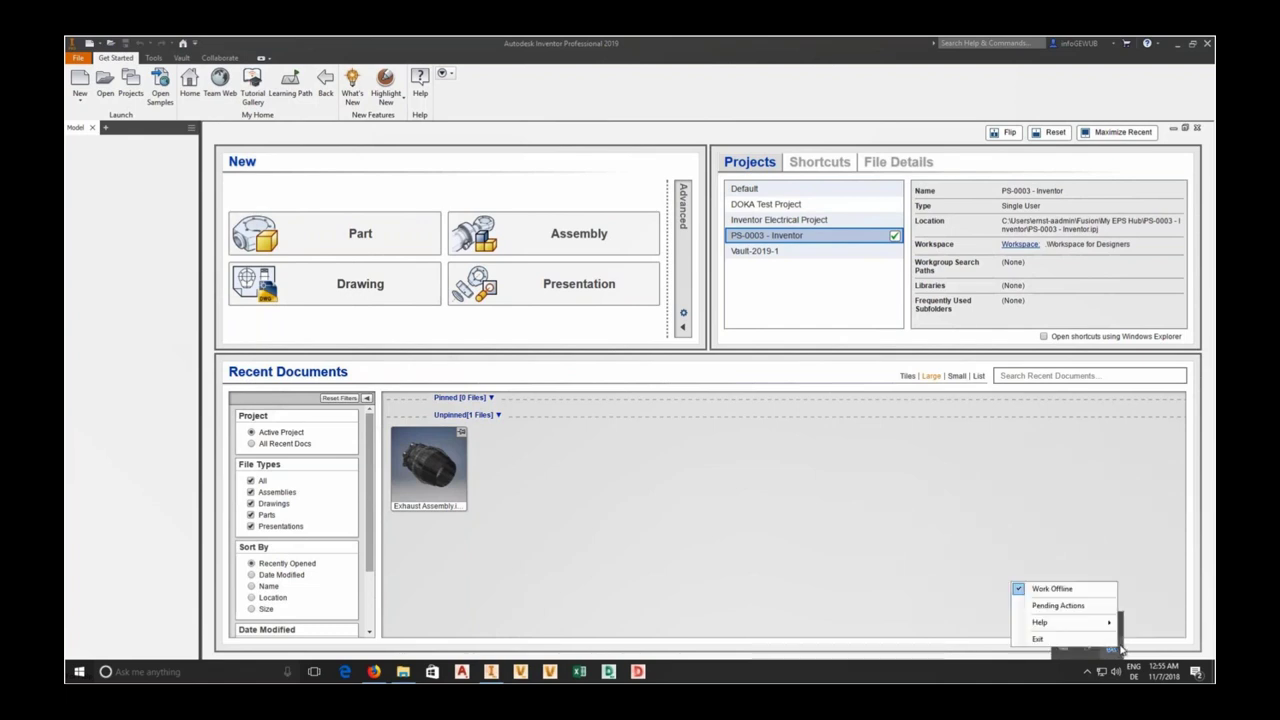
pyautogui.click(1052, 590)
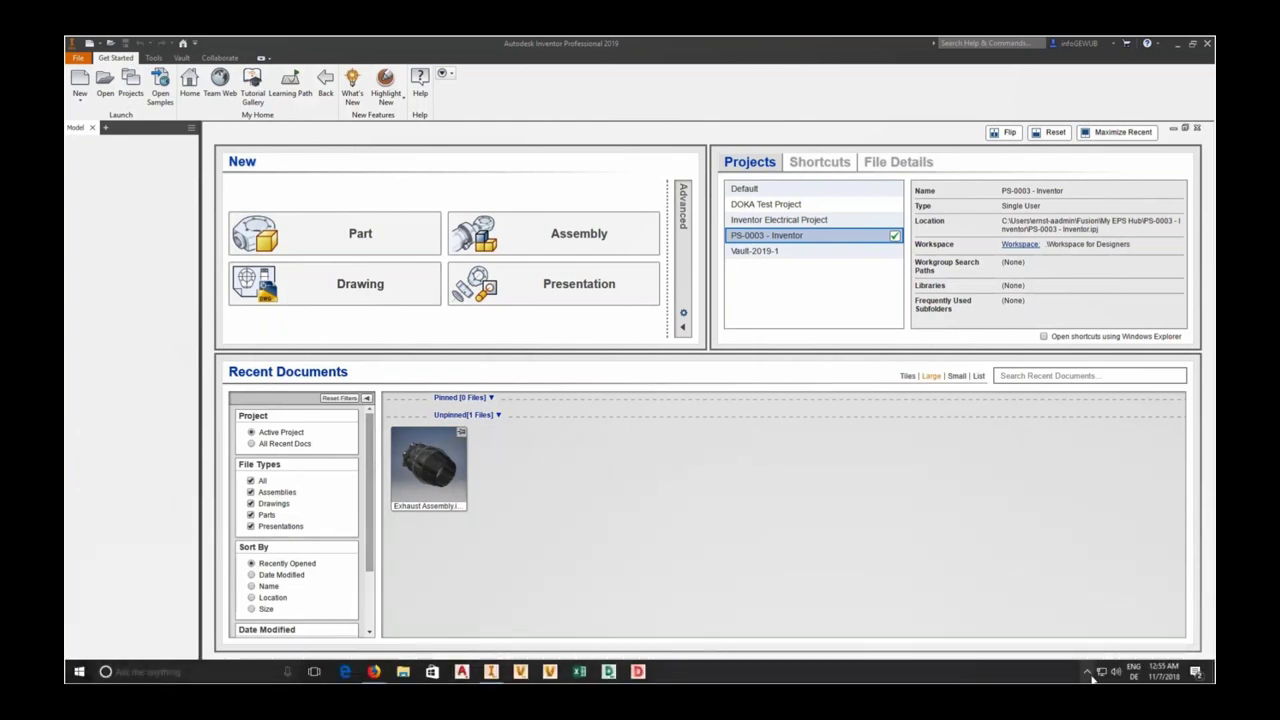
# Check the pending actions of Autodesk Desktop Connector and close the list.
pyautogui.click(1090, 674)
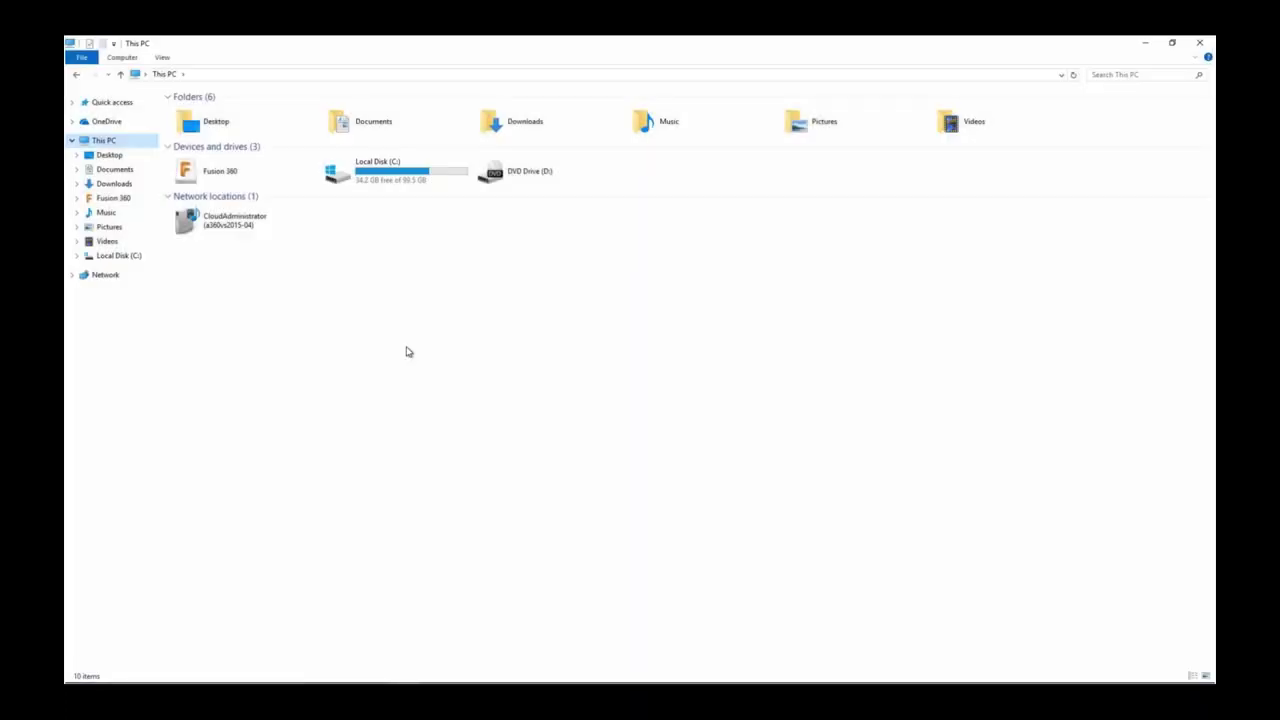
pyautogui.moveTo(995, 672)
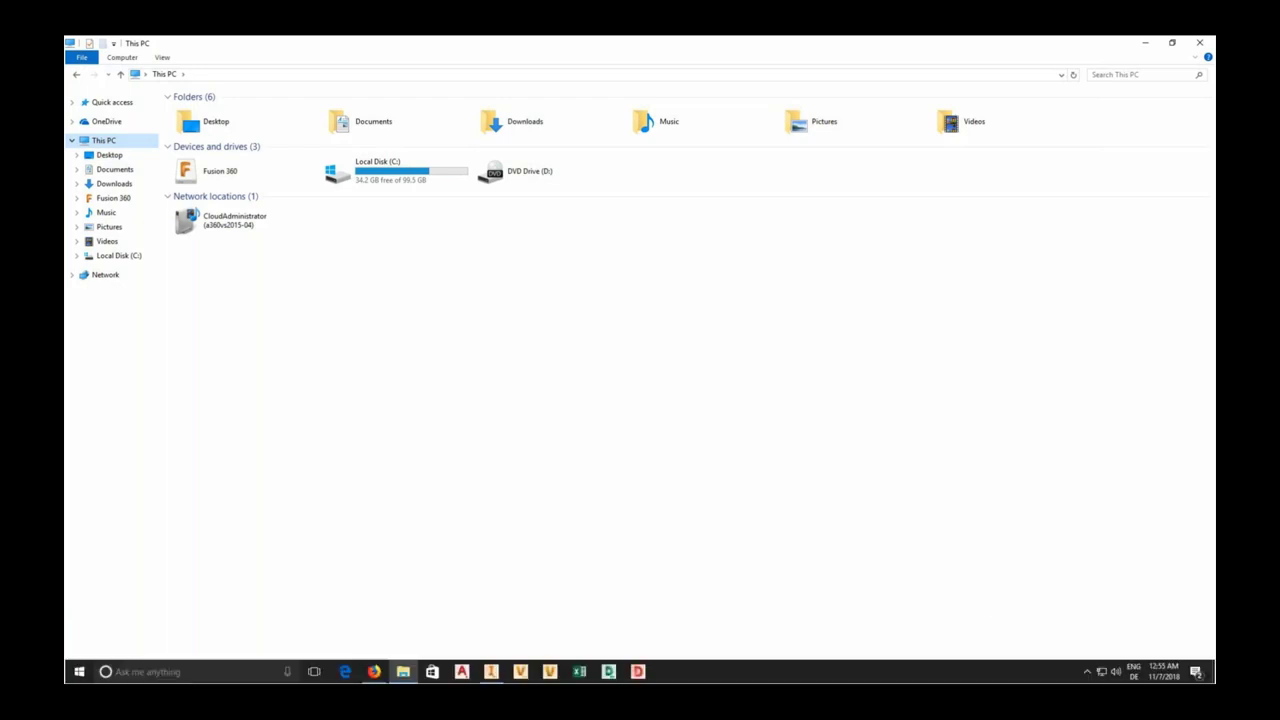
pyautogui.click(1088, 672)
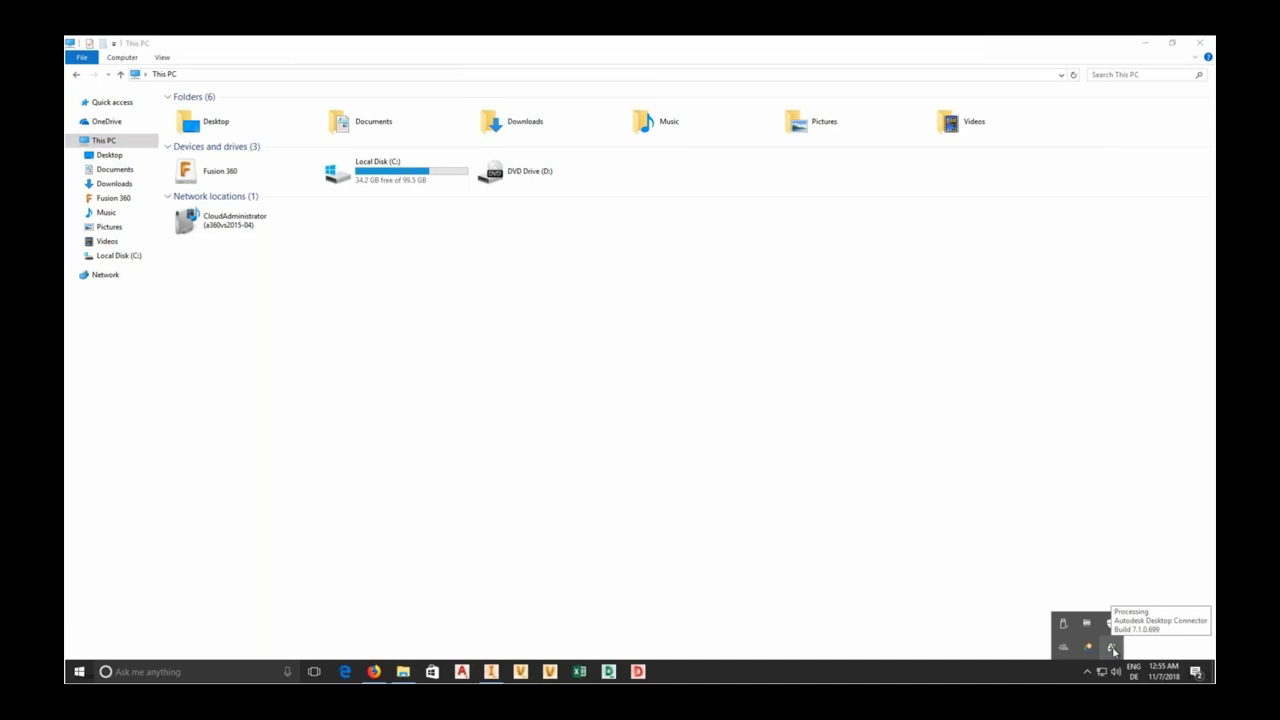
pyautogui.rightClick(1113, 650)
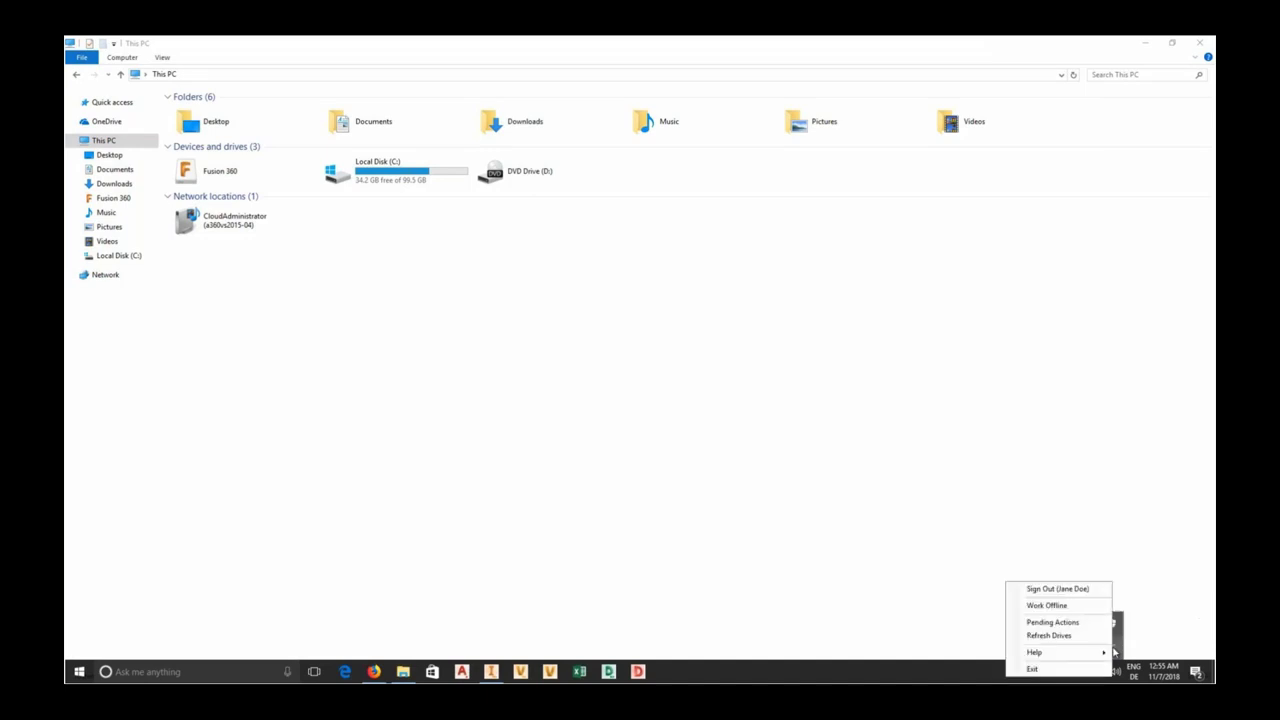
pyautogui.click(1053, 622)
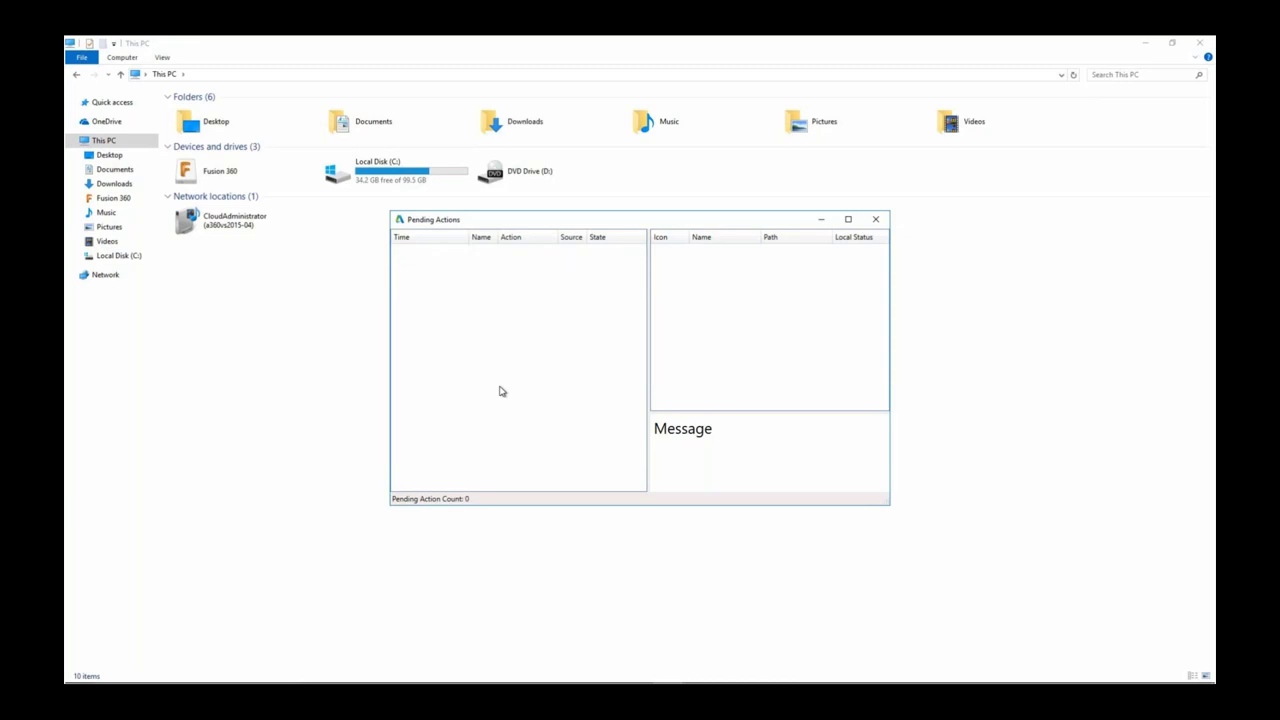
pyautogui.click(876, 219)
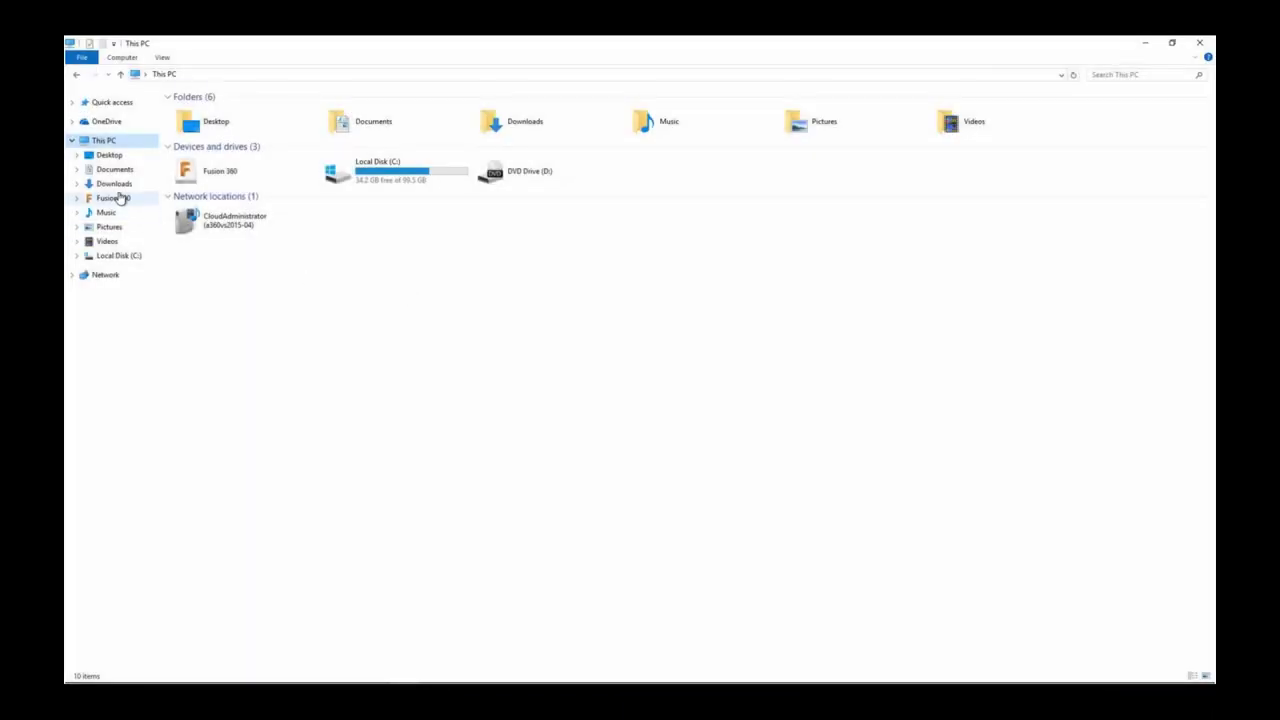
# Open My EPS Hub > PS-0003 - Inventor > Workspace for Designers on the Fusion 360 drive and show the Version column.
pyautogui.click(118, 197)
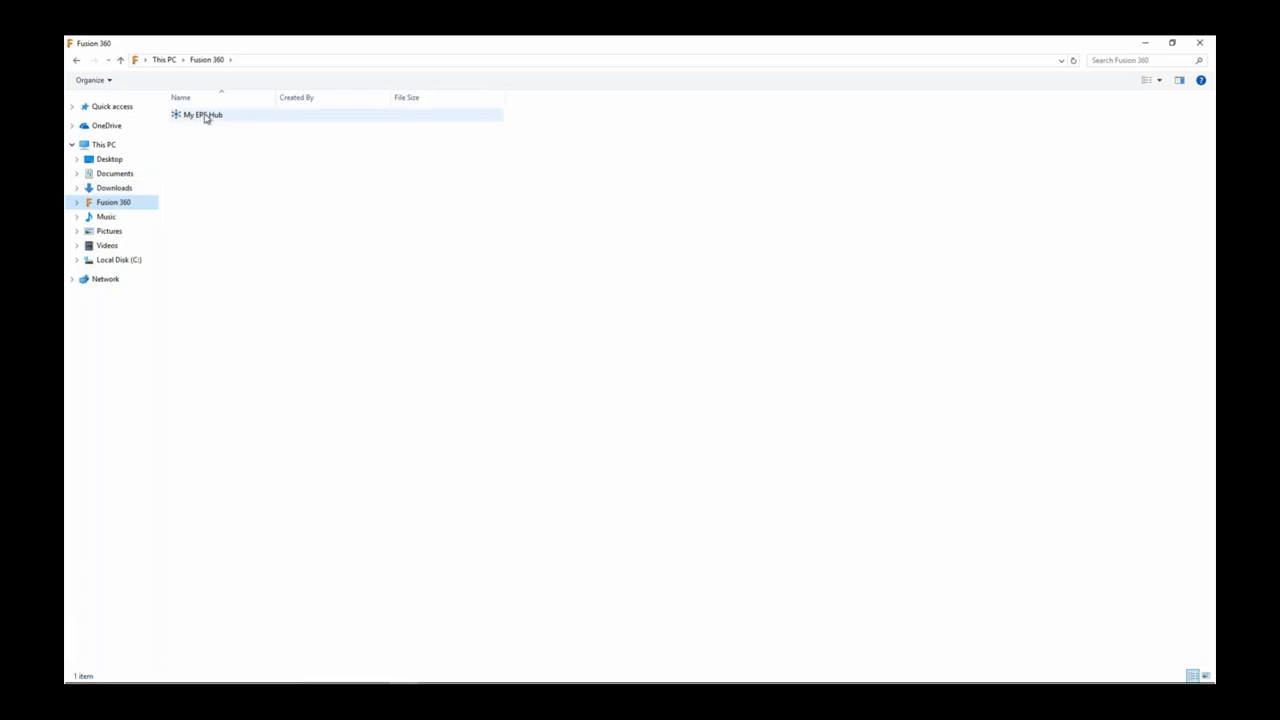
pyautogui.doubleClick(204, 115)
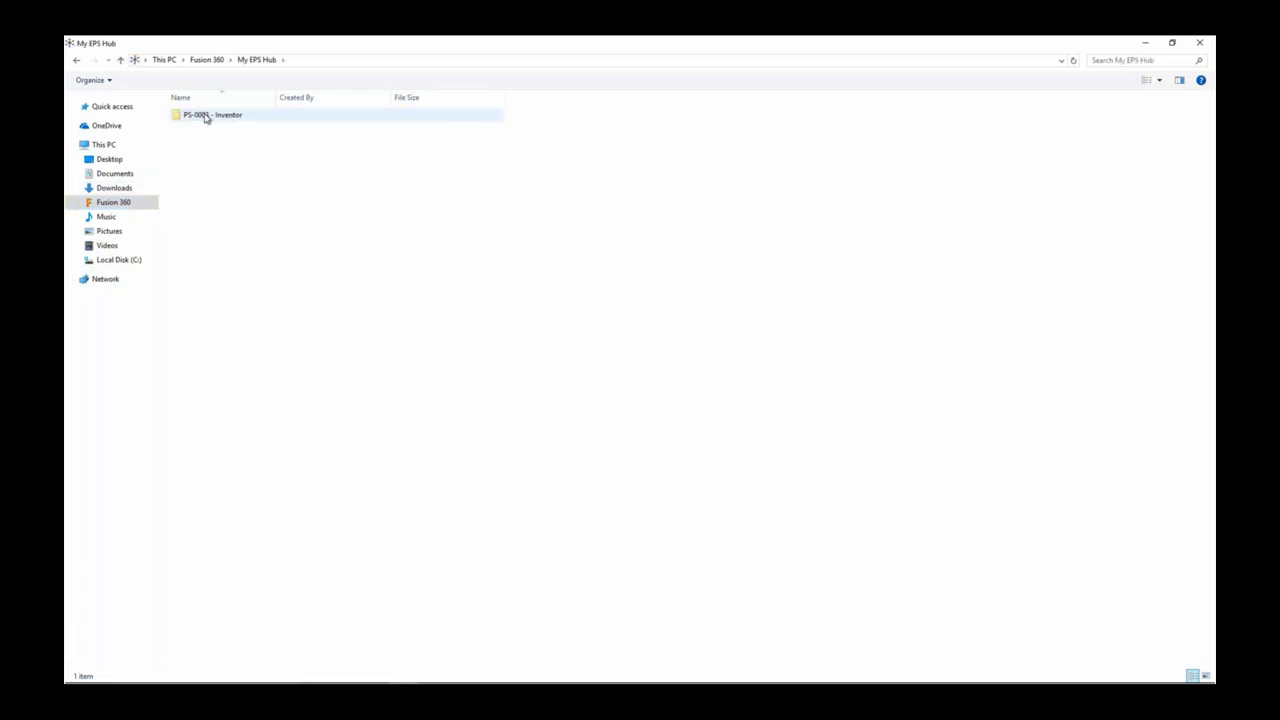
pyautogui.doubleClick(205, 116)
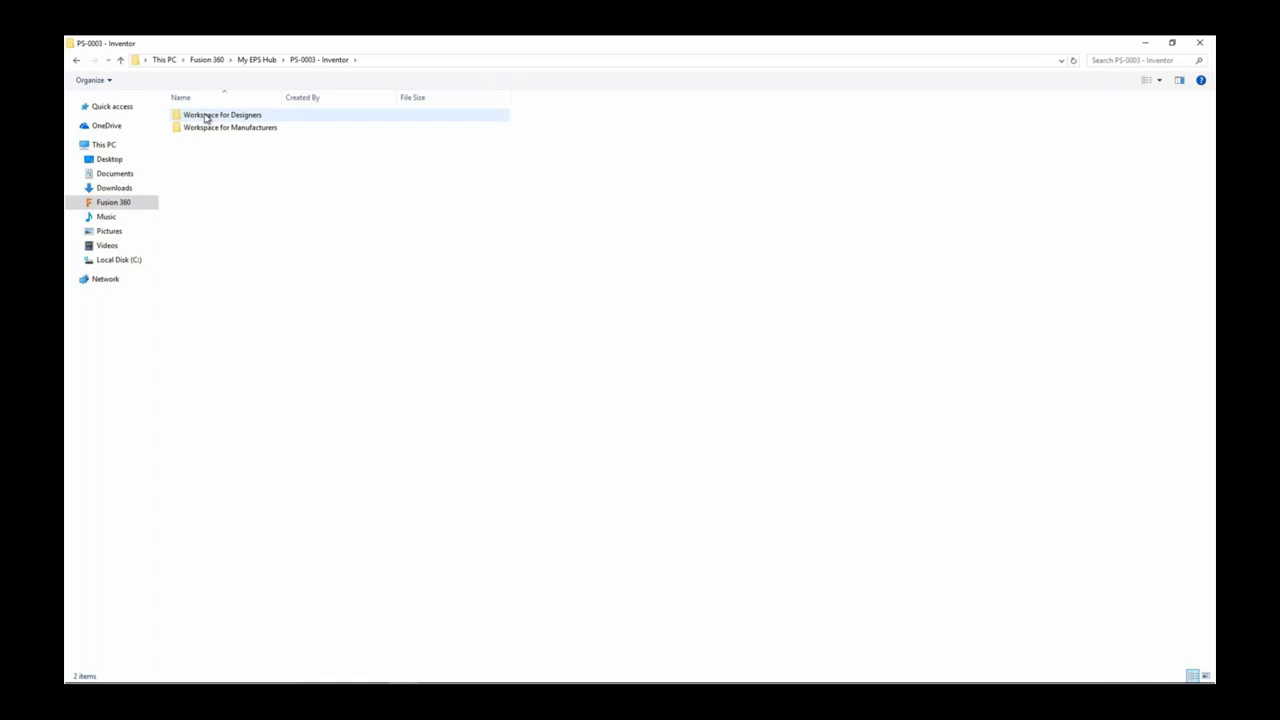
pyautogui.doubleClick(206, 116)
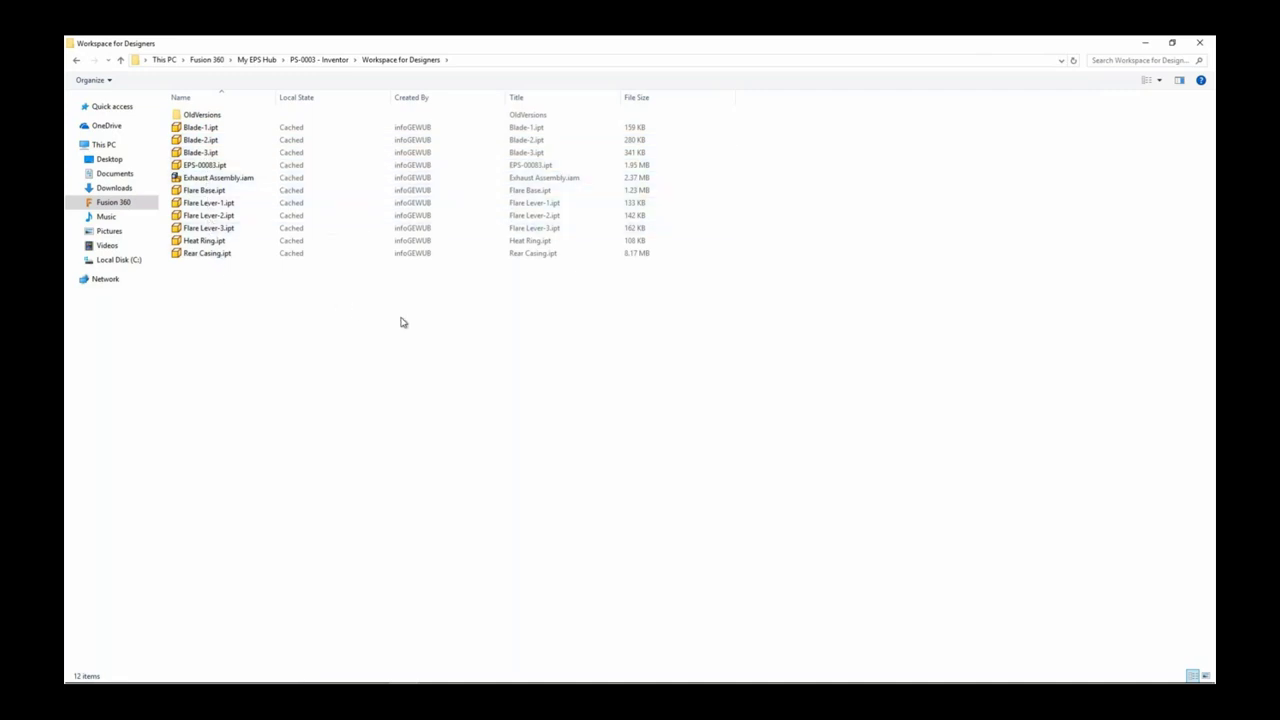
pyautogui.rightClick(368, 100)
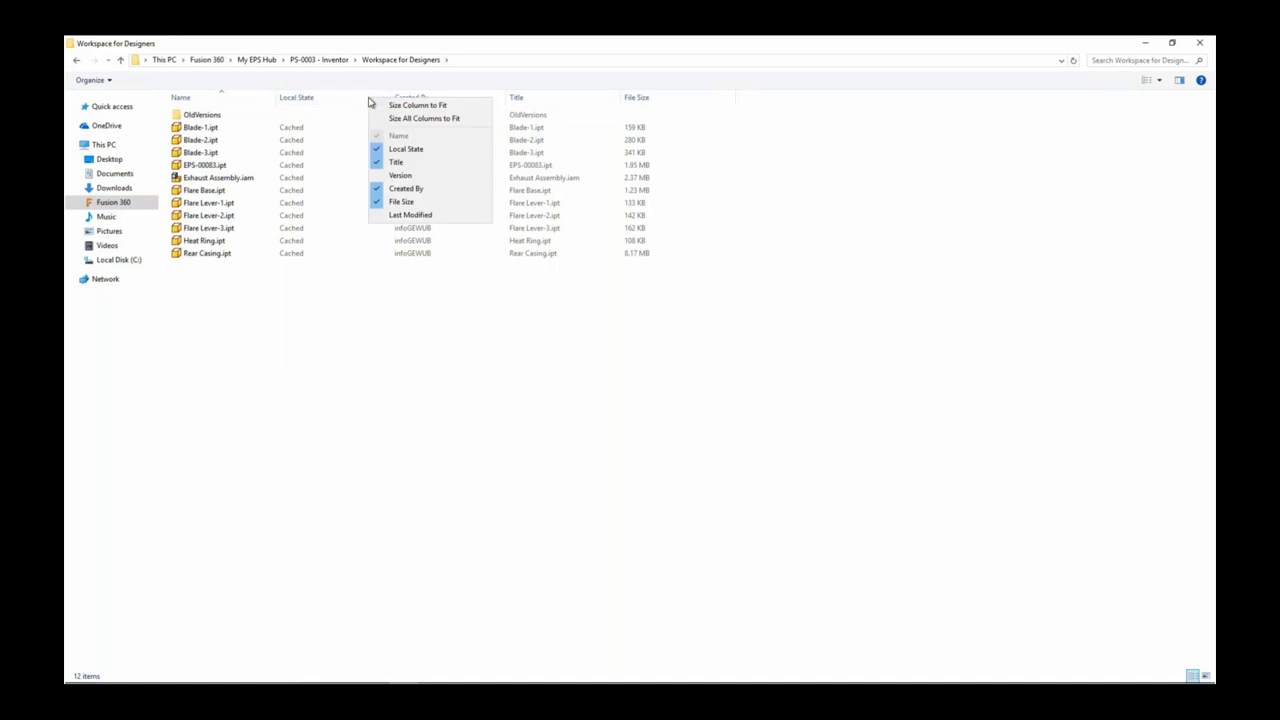
pyautogui.click(402, 176)
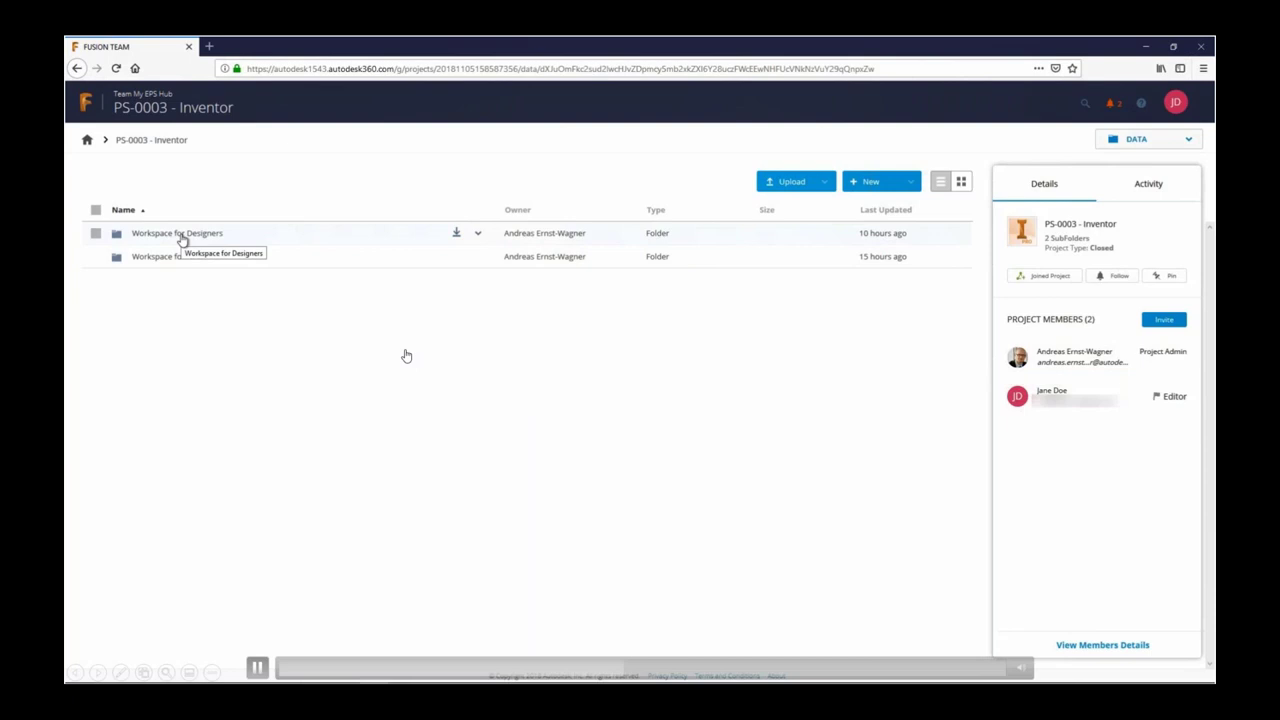
# Inspect the uploaded files in Fusion Team's Workspace for Designers folder and the design references of Exhaust Assembly.iam, then return to the folder.
pyautogui.click(181, 236)
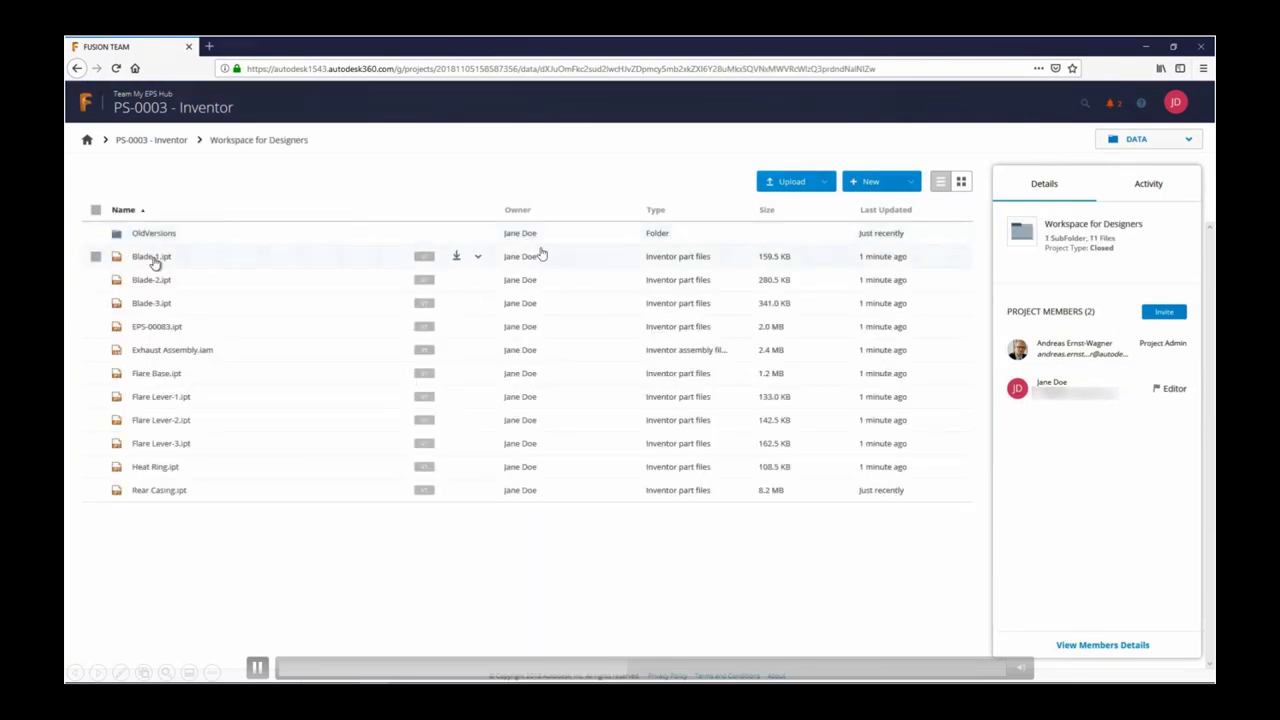
pyautogui.click(512, 612)
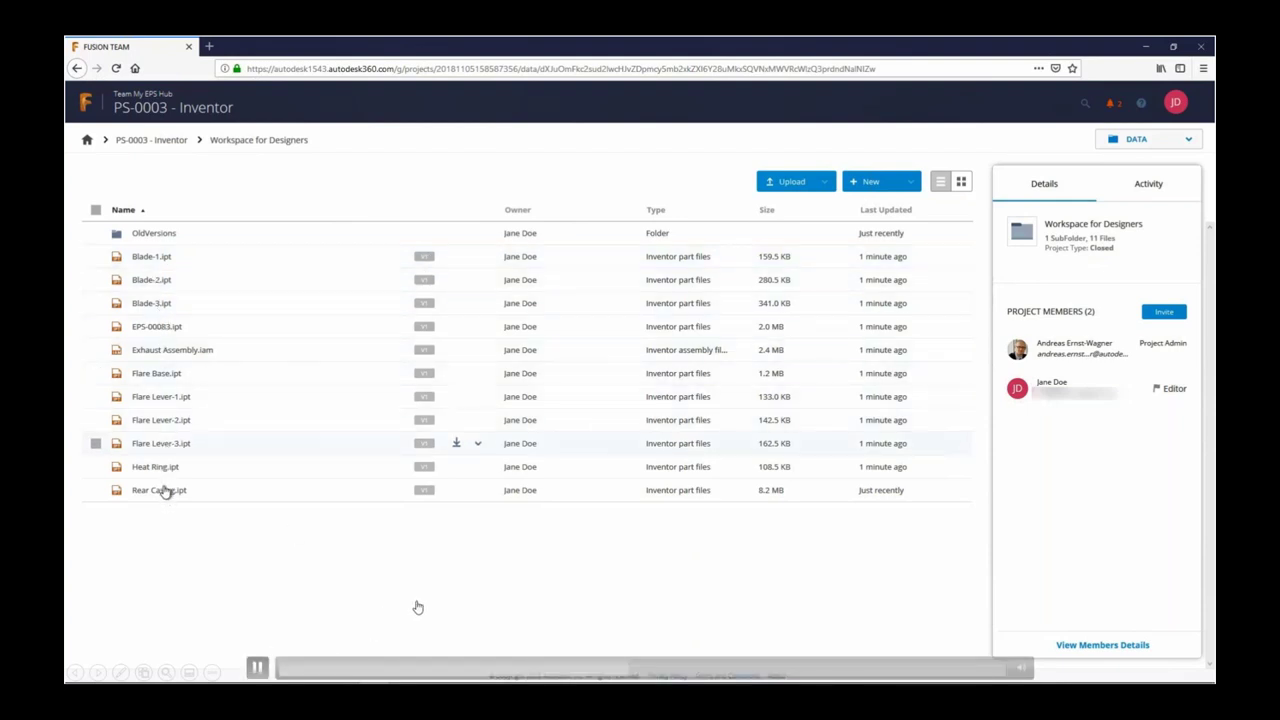
pyautogui.click(190, 352)
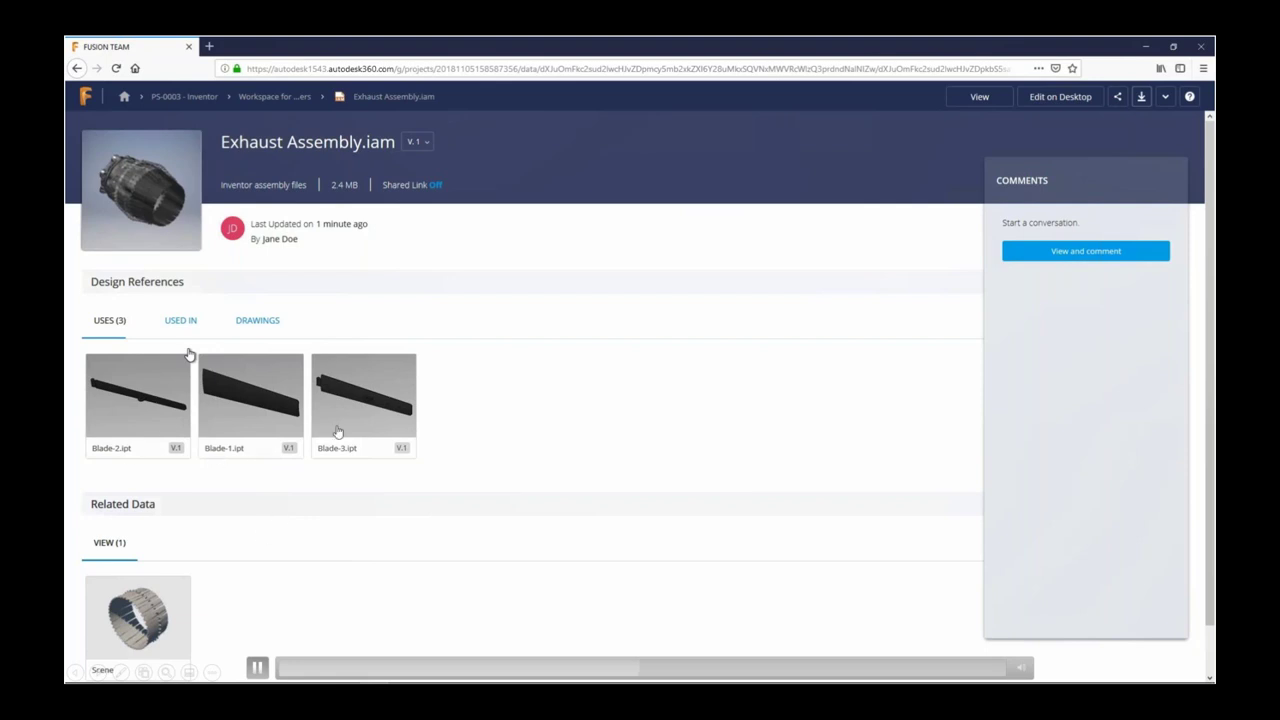
pyautogui.click(276, 97)
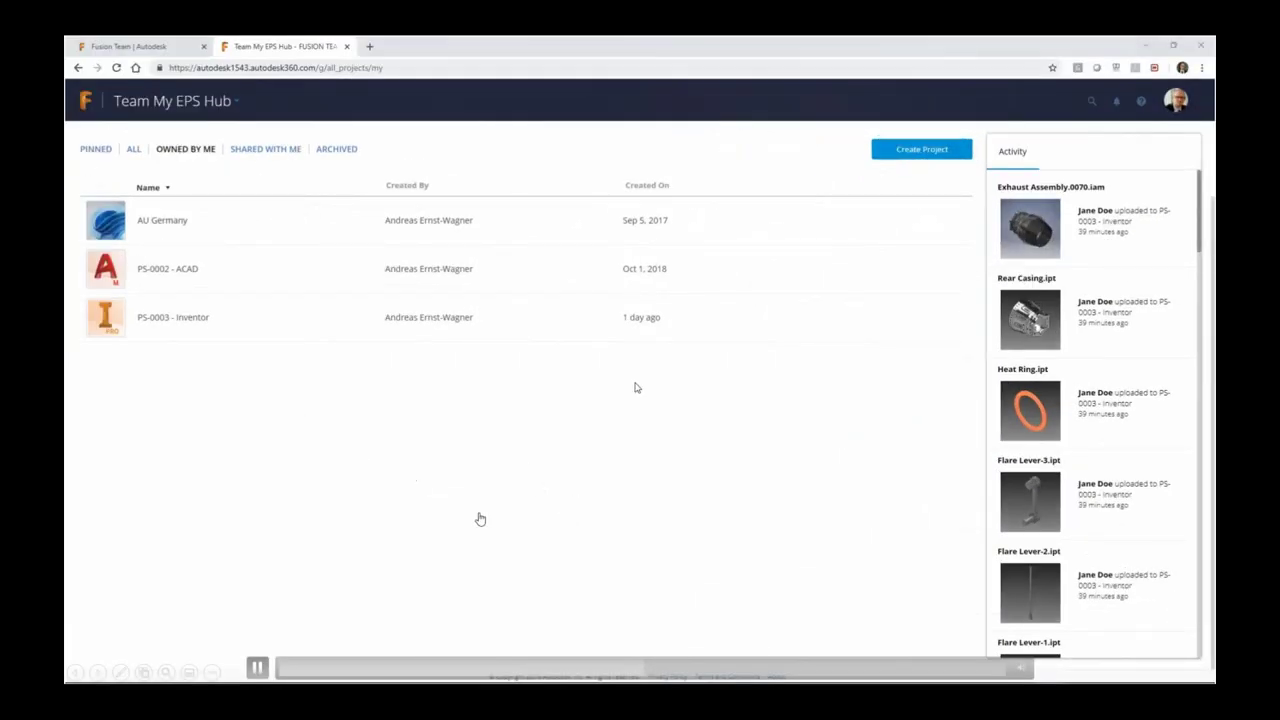
# Check the account signed in to Fusion Team and open the Workspace for Designers folder of the PS-0003 - Inventor project.
pyautogui.click(1174, 101)
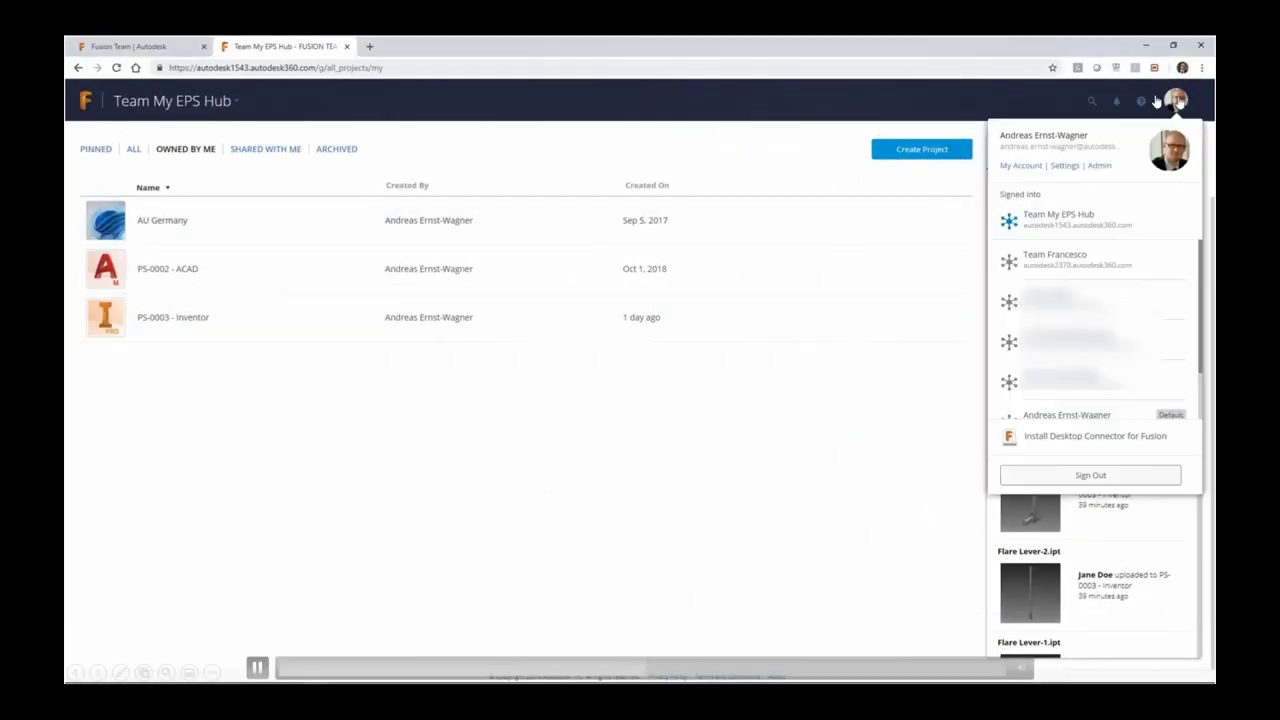
pyautogui.click(1174, 104)
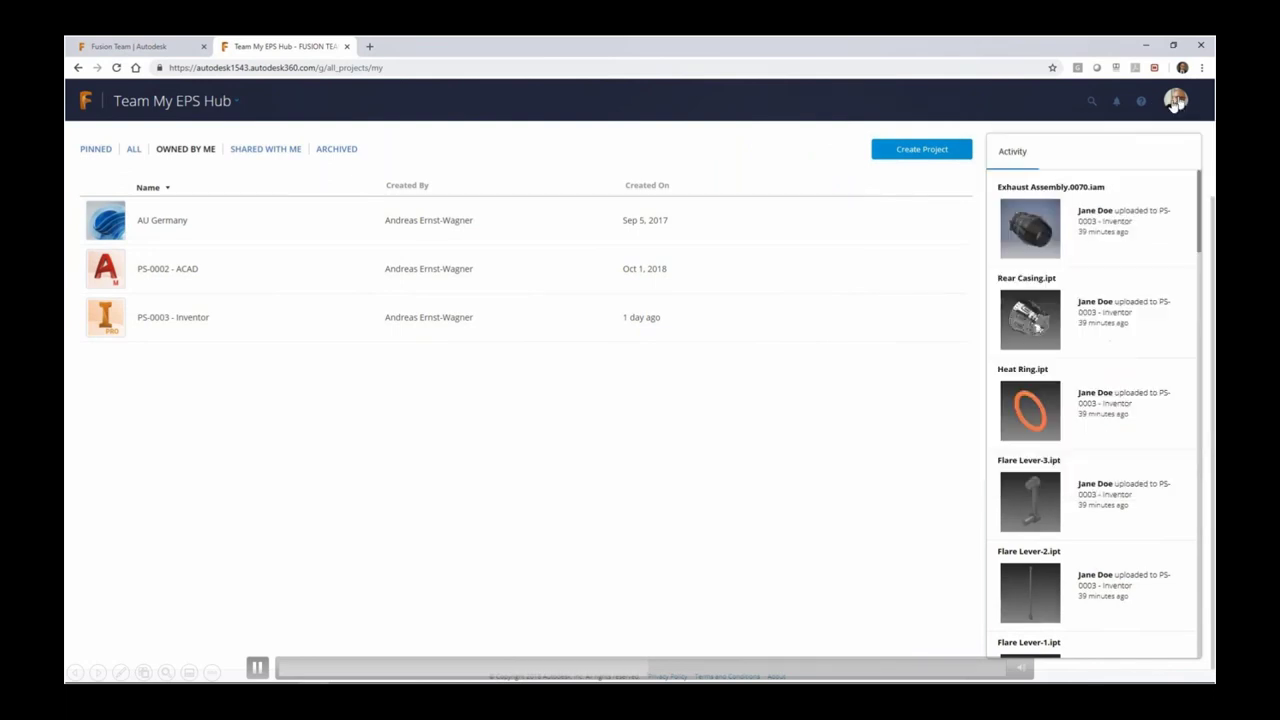
pyautogui.click(194, 320)
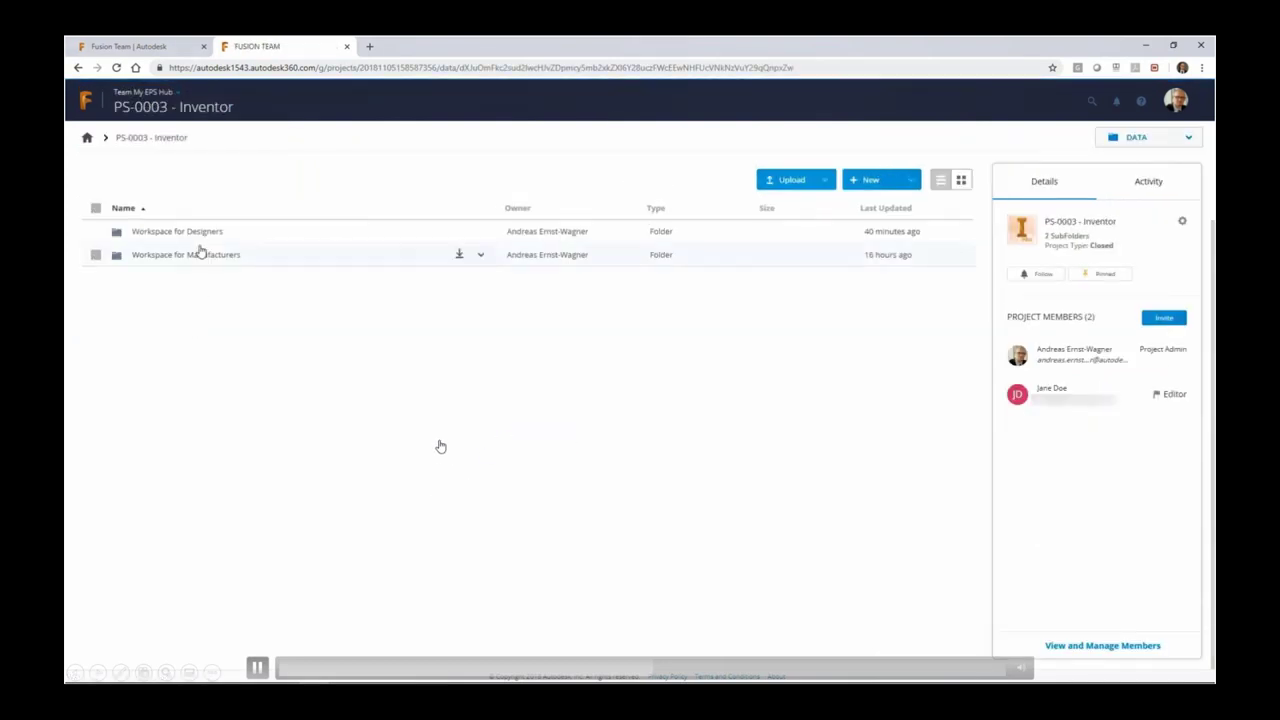
pyautogui.click(200, 233)
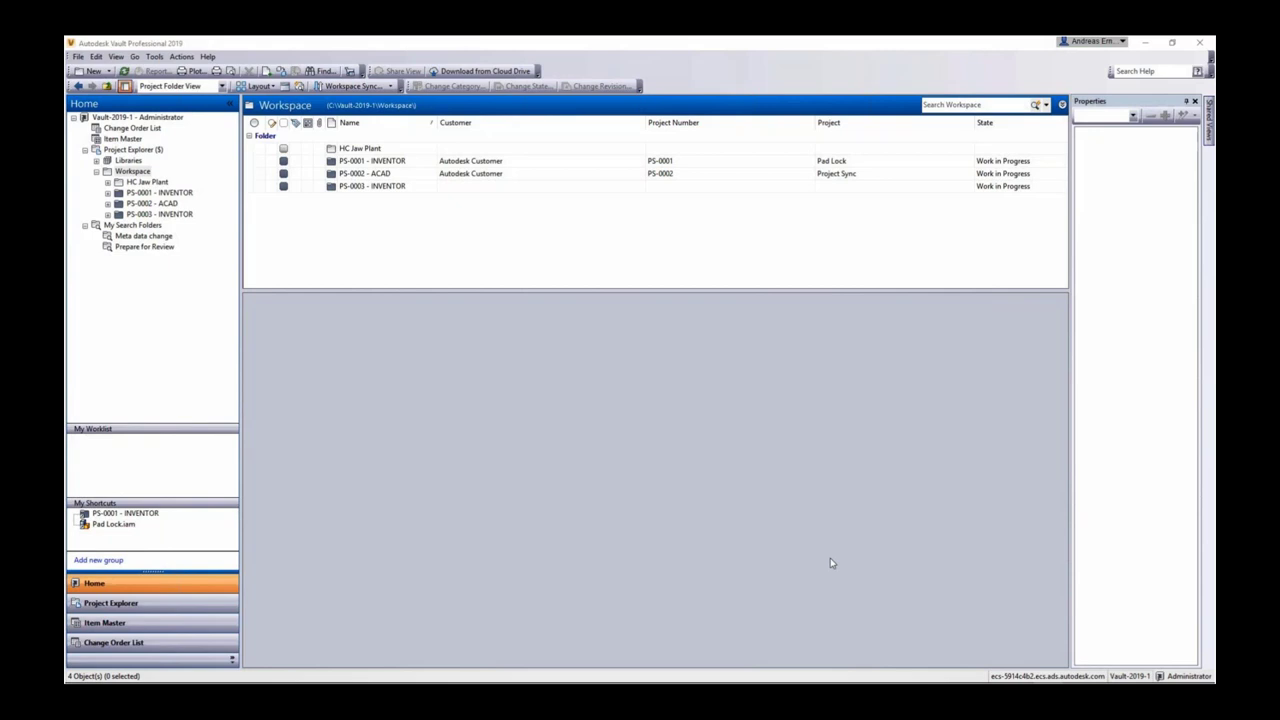
# Switch to Autodesk Vault Professional, check the signed-in user profile, and inspect the Design (Top), Design (Sub 1) and Design (Sub 2) folders of PS-0003 - INVENTOR.
pyautogui.click(1185, 676)
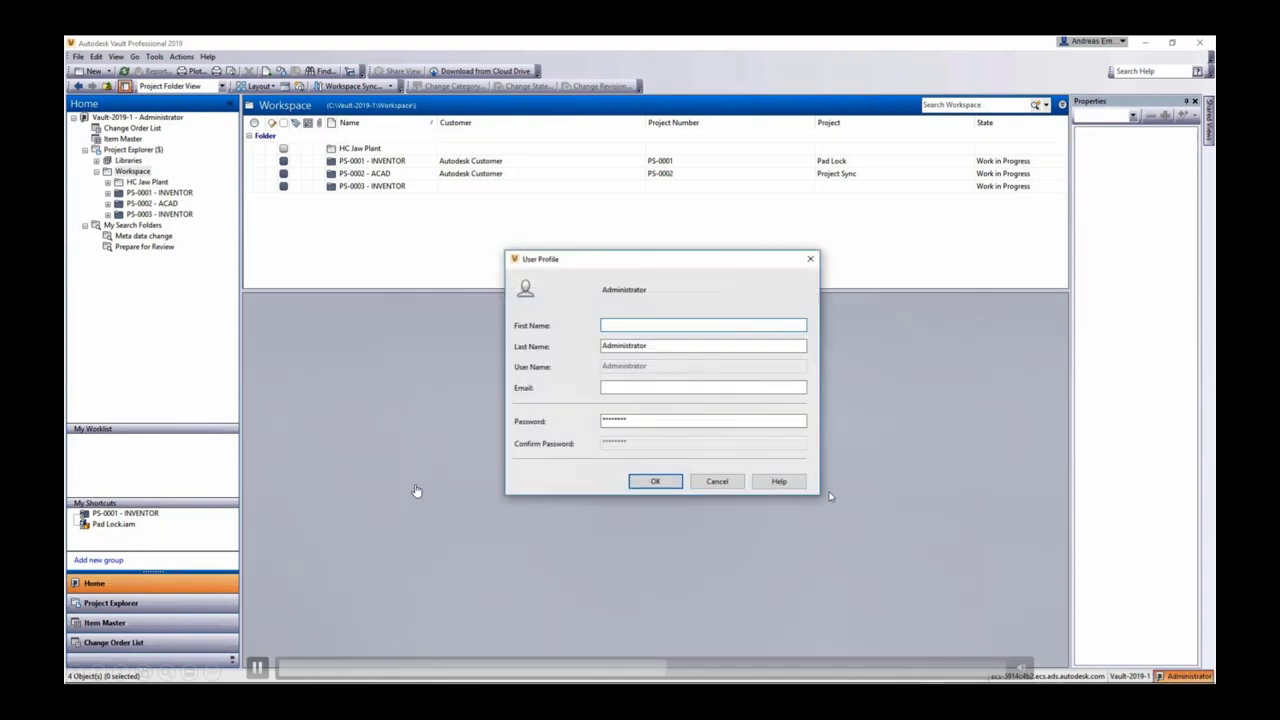
pyautogui.click(656, 481)
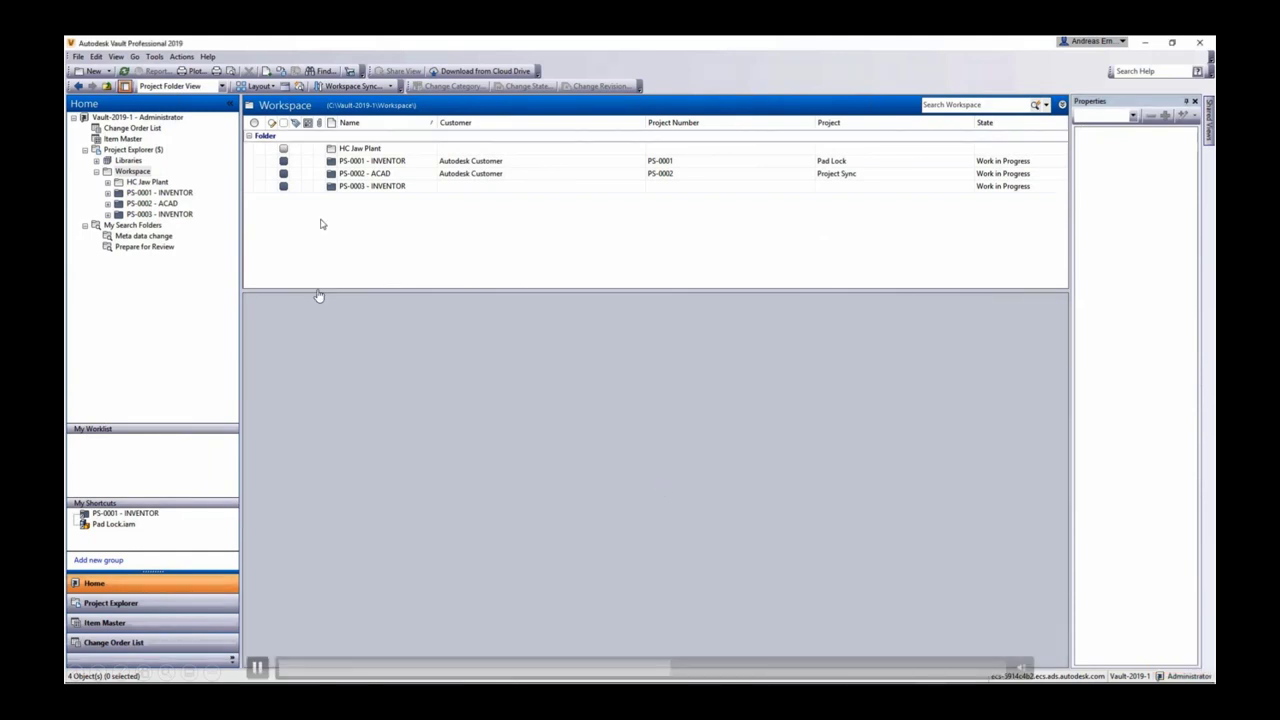
pyautogui.click(108, 214)
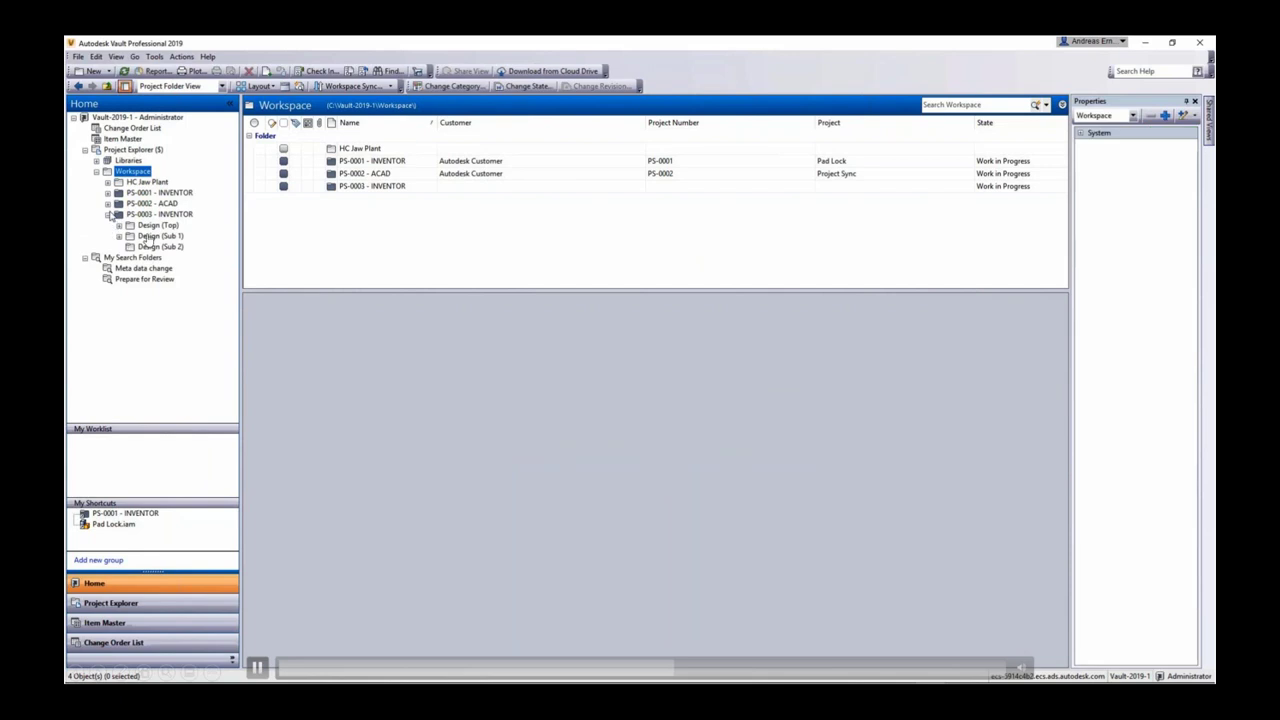
pyautogui.click(156, 226)
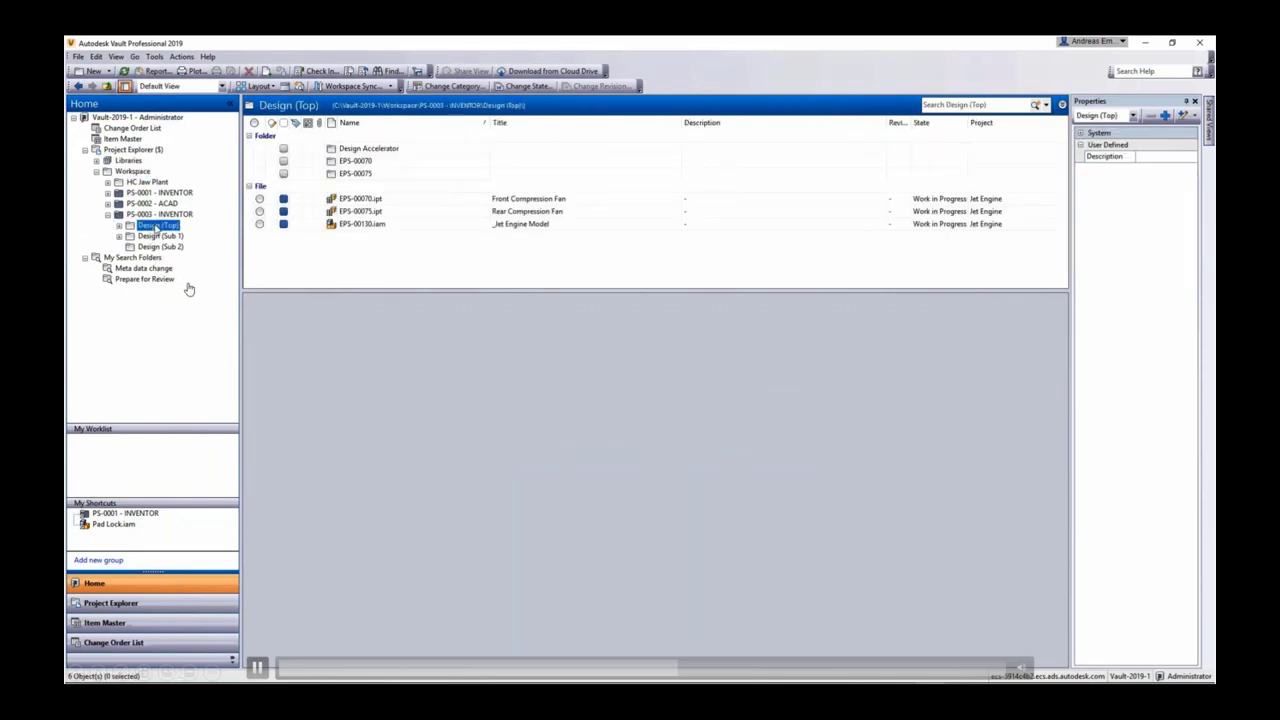
pyautogui.click(155, 237)
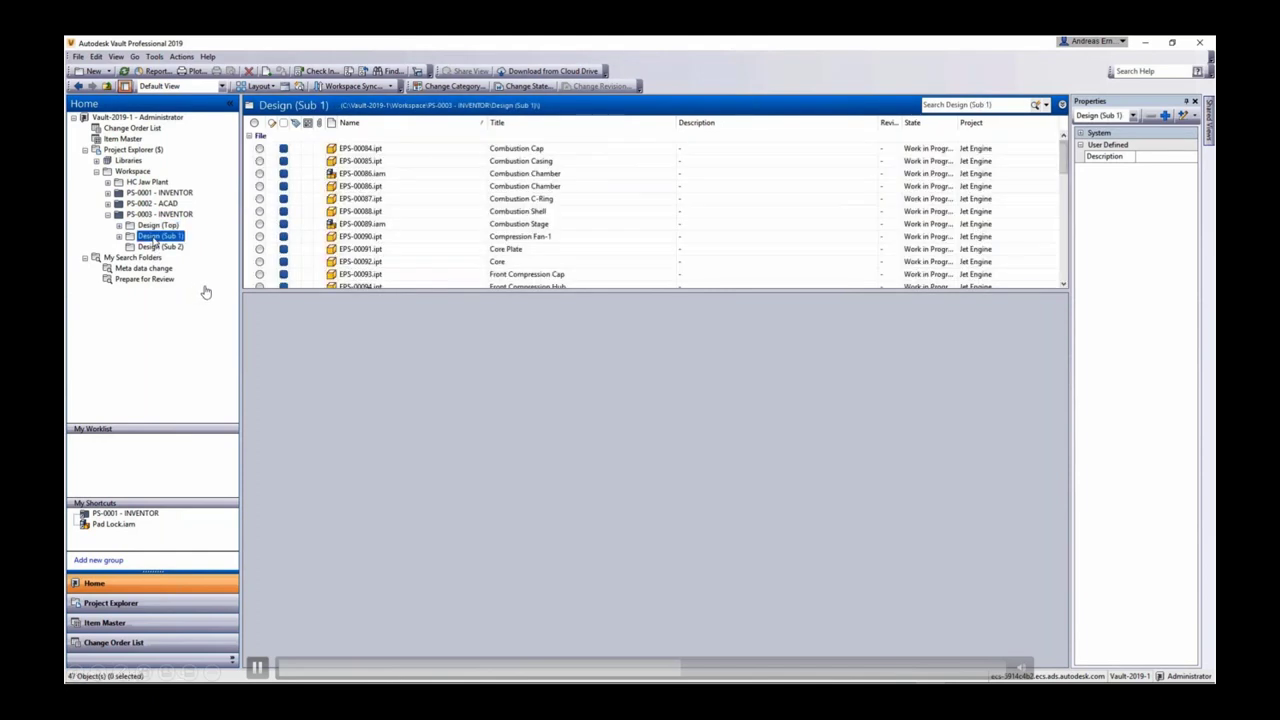
pyautogui.click(159, 247)
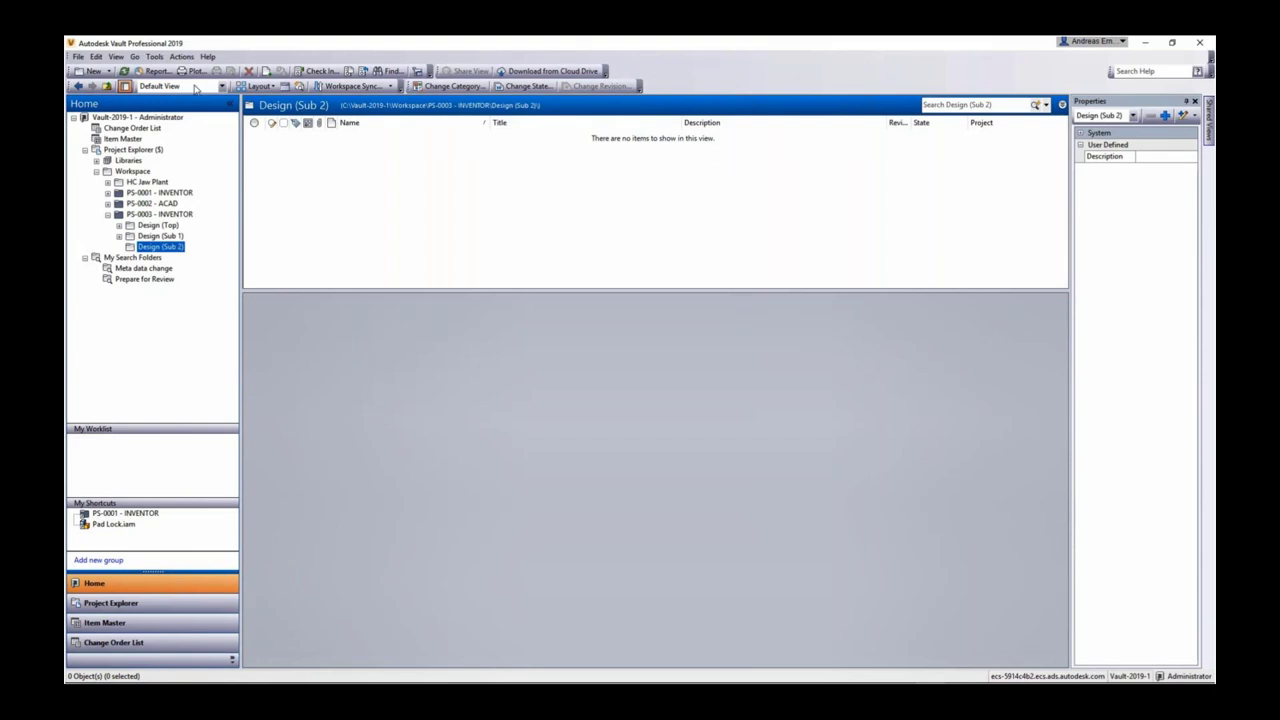
# Create a new cloud drive mapping definition in the Vault settings, named External Design Data - Design Office plus the external designer's name.
pyautogui.click(154, 57)
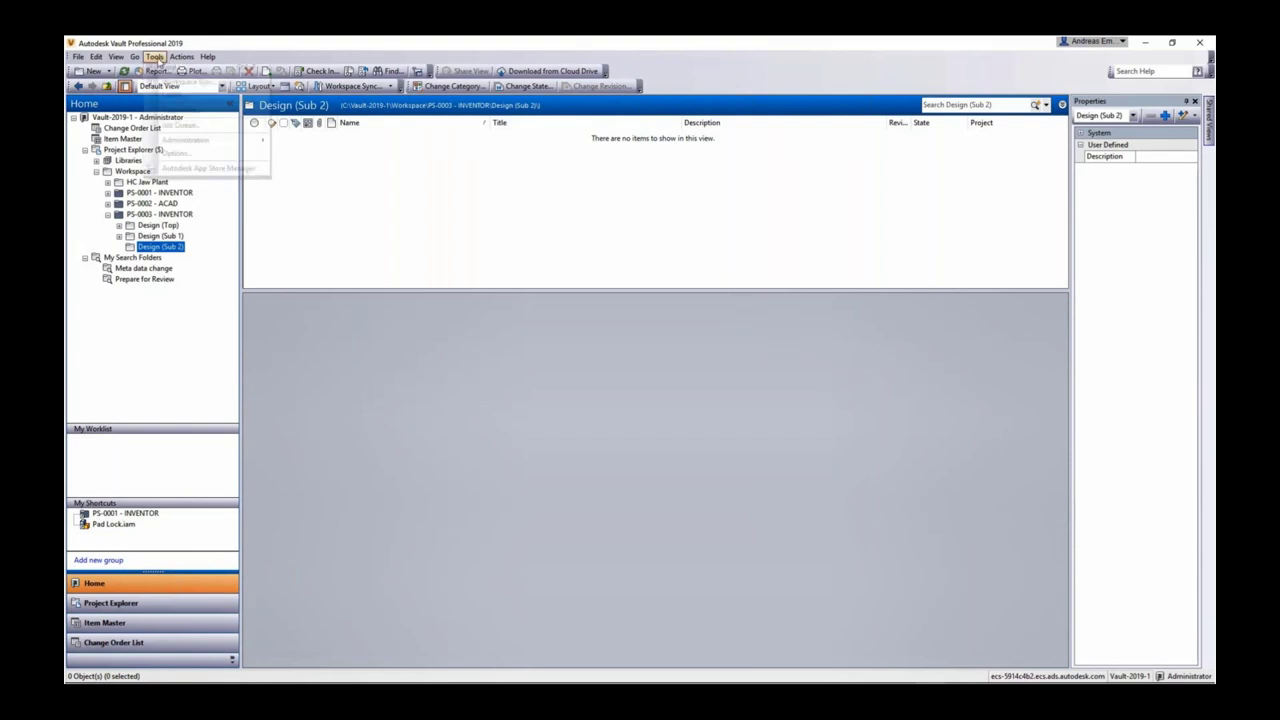
pyautogui.moveTo(207, 148)
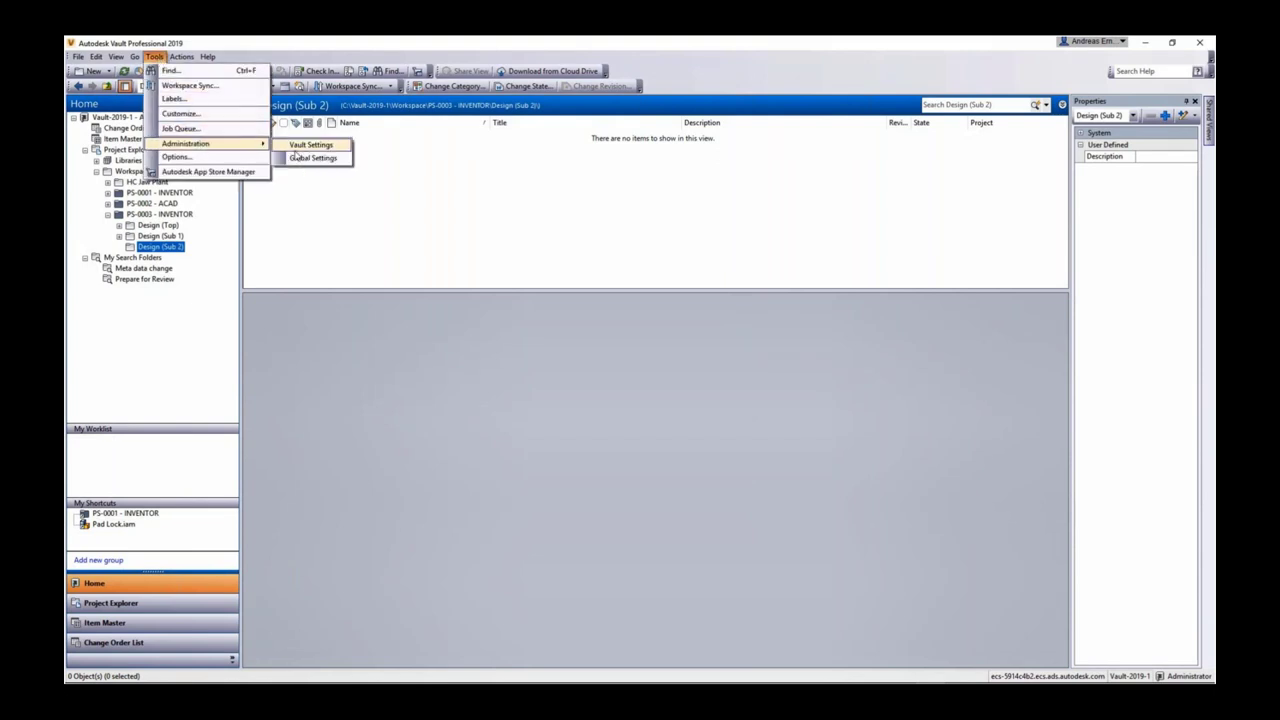
pyautogui.click(309, 149)
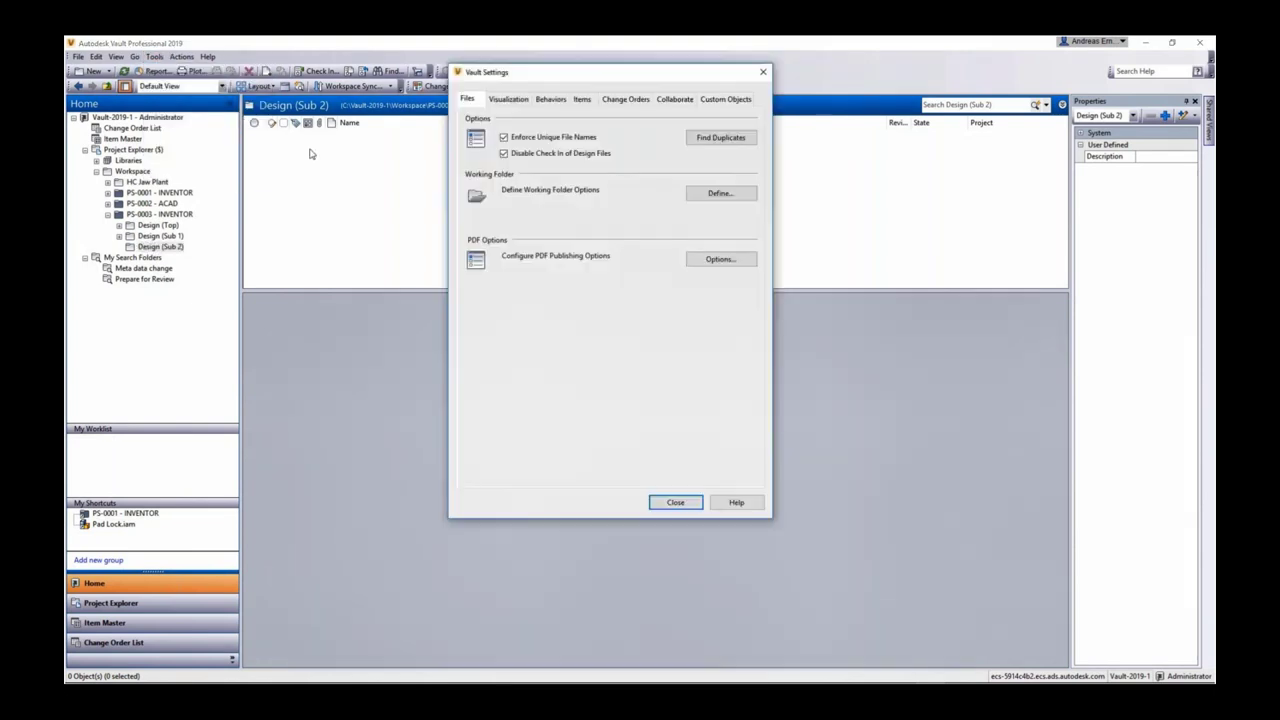
pyautogui.click(670, 99)
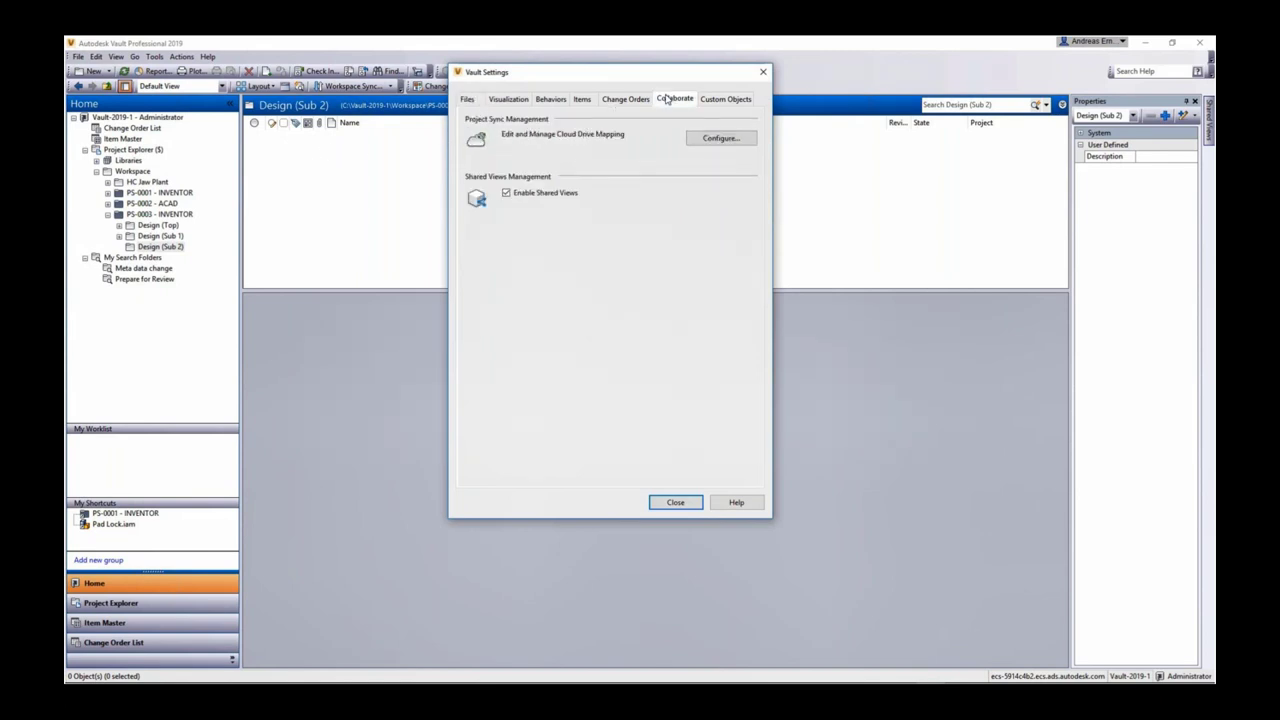
pyautogui.click(720, 140)
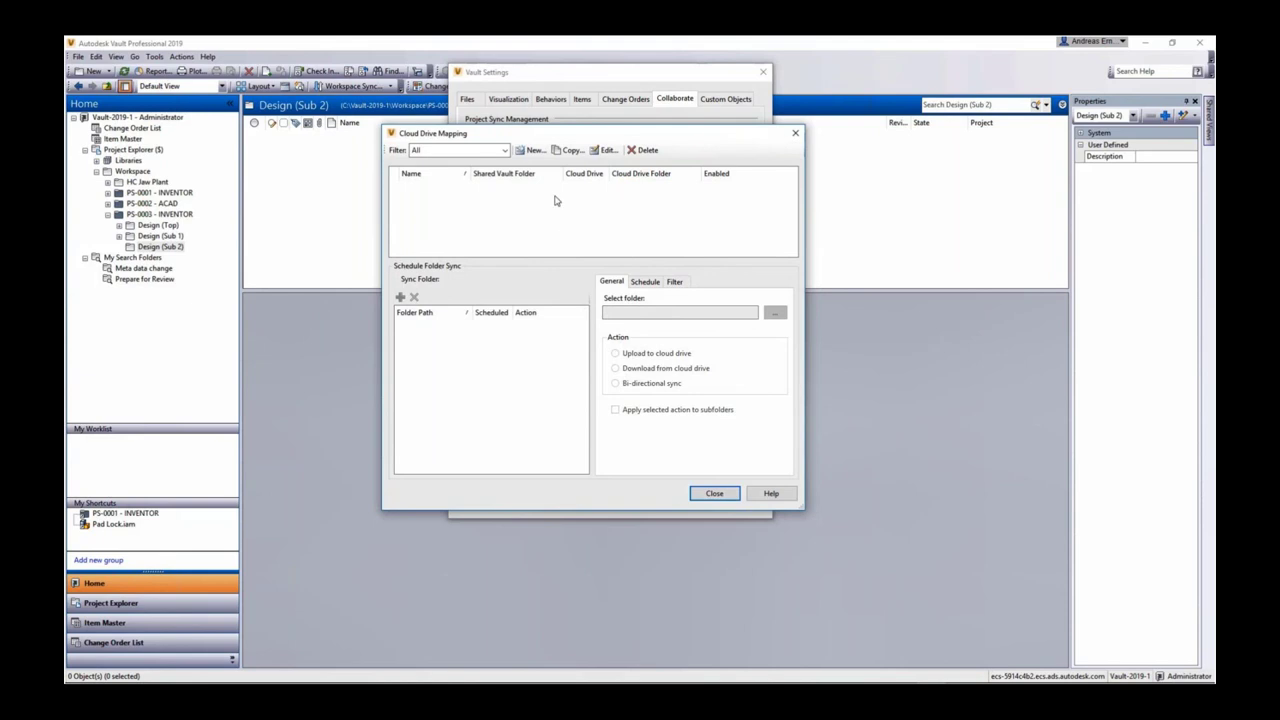
pyautogui.click(533, 150)
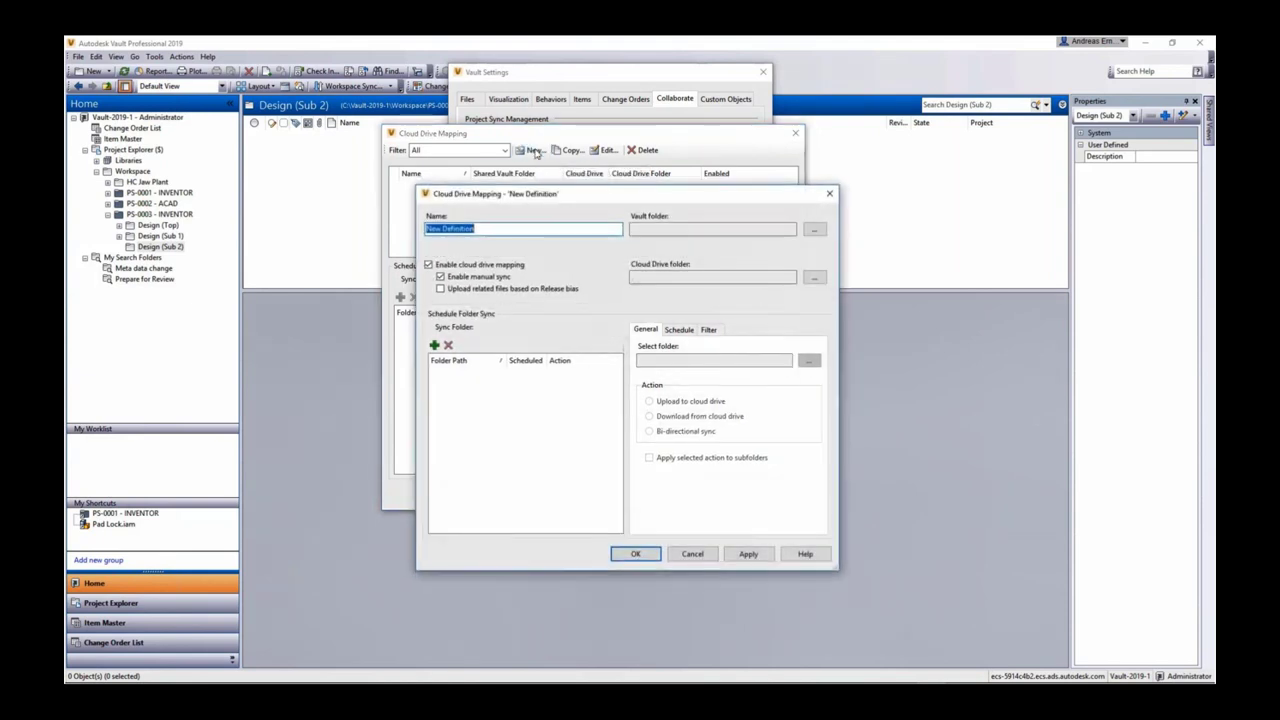
pyautogui.write('External Design Data - Design Office Jane Doe')
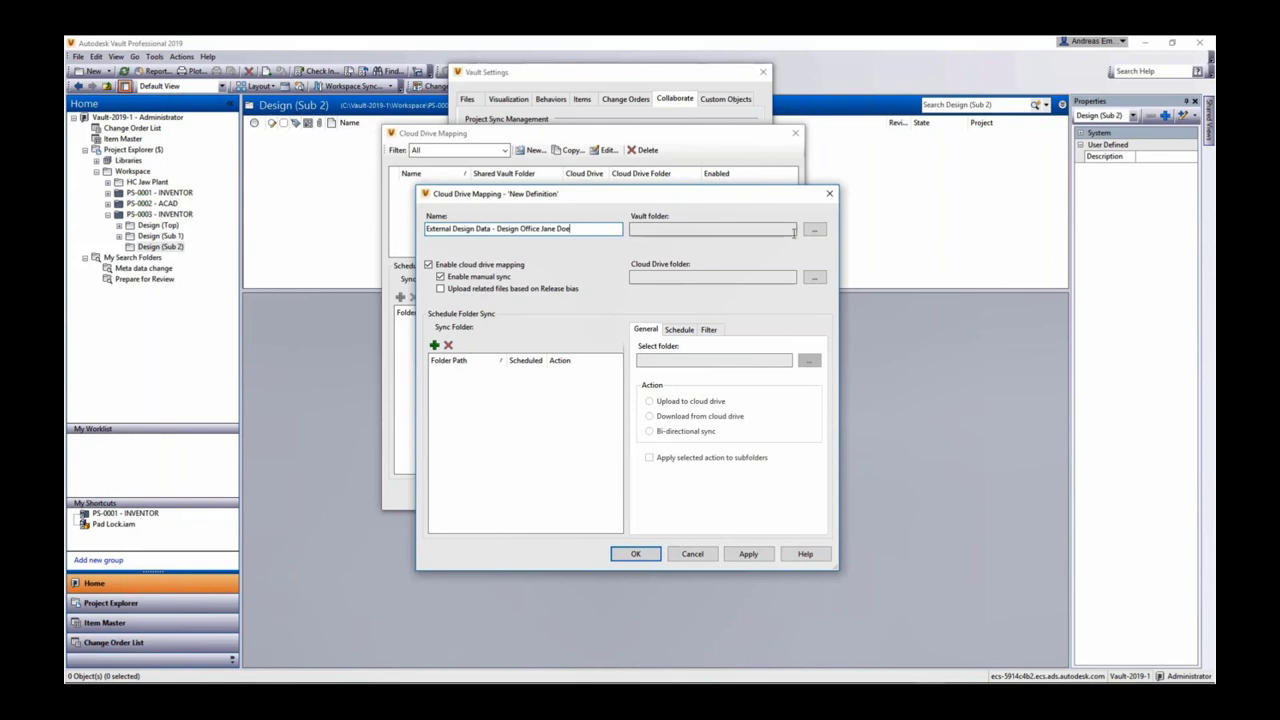
# Set the mapping's Vault folder to Workspace/PS-0003 - INVENTOR/Design (Sub 2).
pyautogui.click(814, 229)
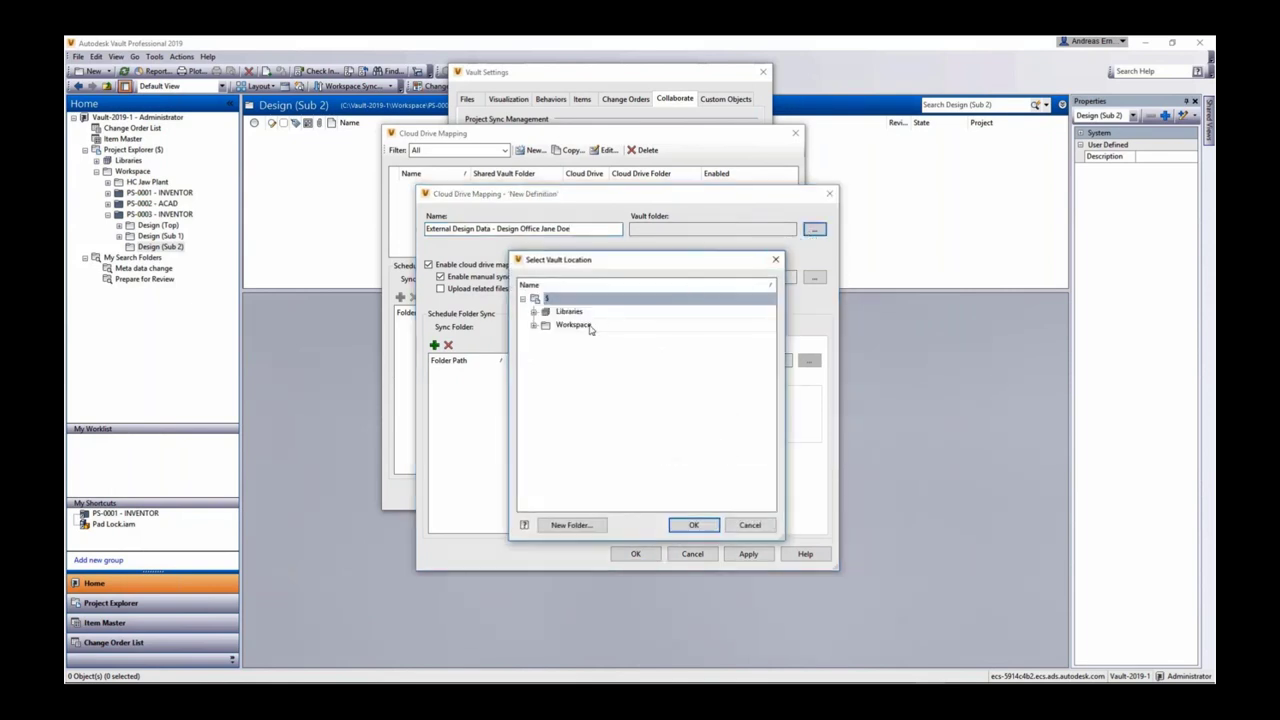
pyautogui.click(533, 325)
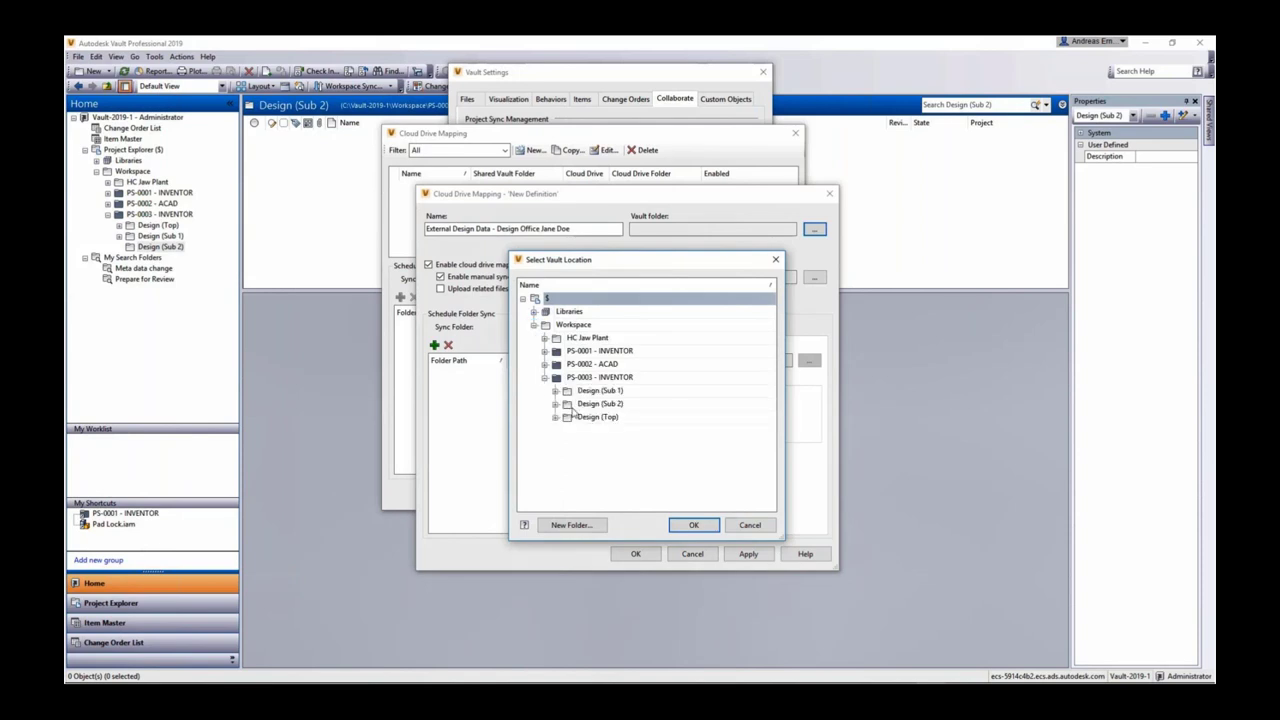
pyautogui.click(609, 406)
pyautogui.click(692, 524)
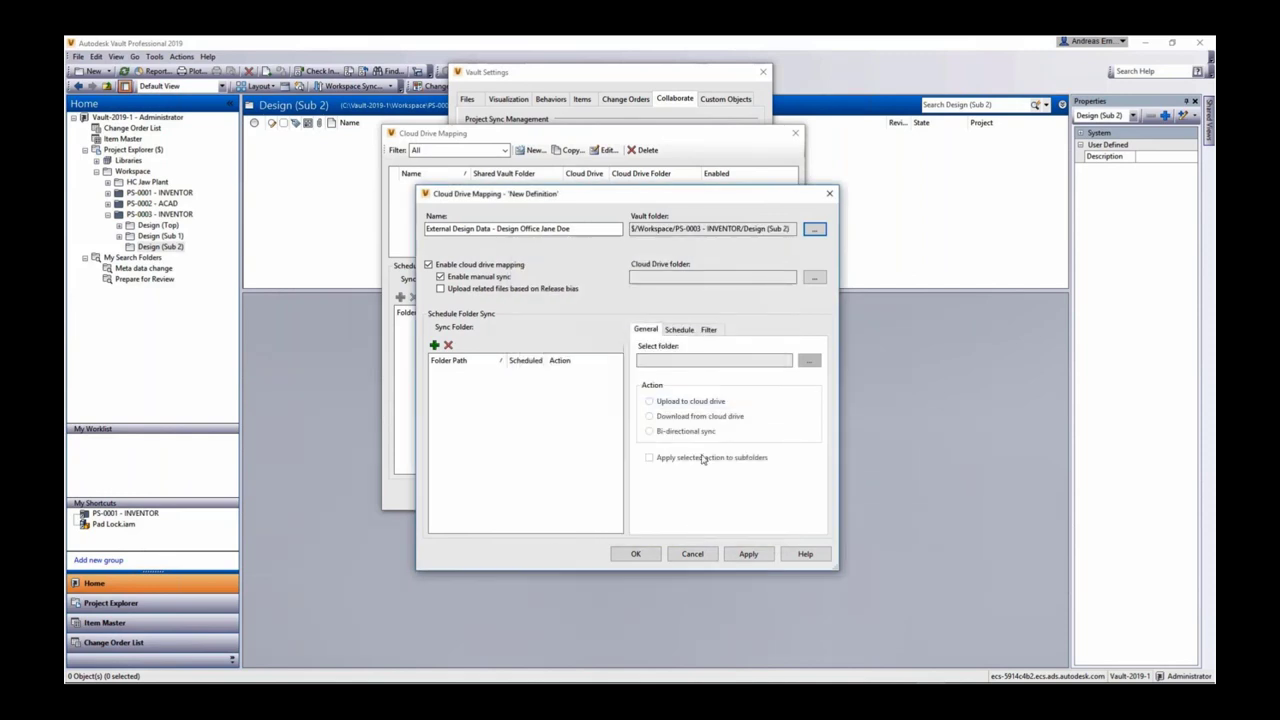
# Set the mapping's cloud drive folder to Fusion 360 > My EPS Hub > PS-0003 - Inventor > Workspace for Designers.
pyautogui.click(815, 277)
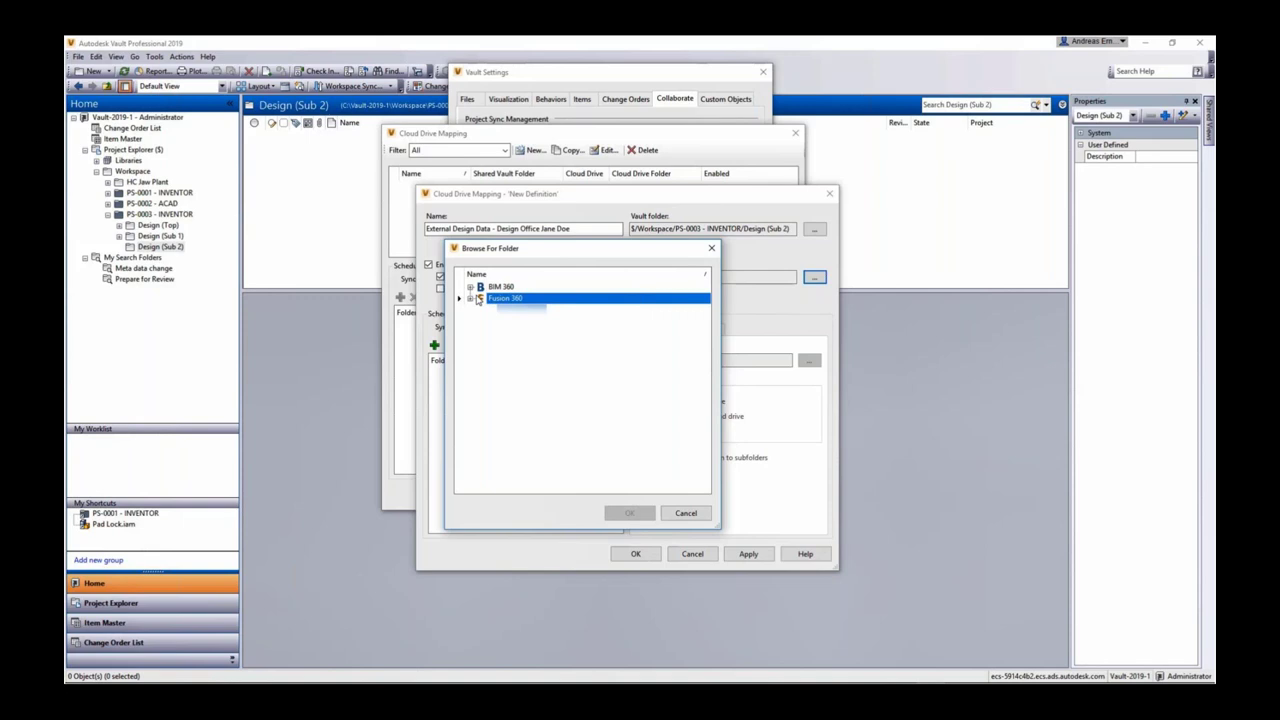
pyautogui.click(472, 300)
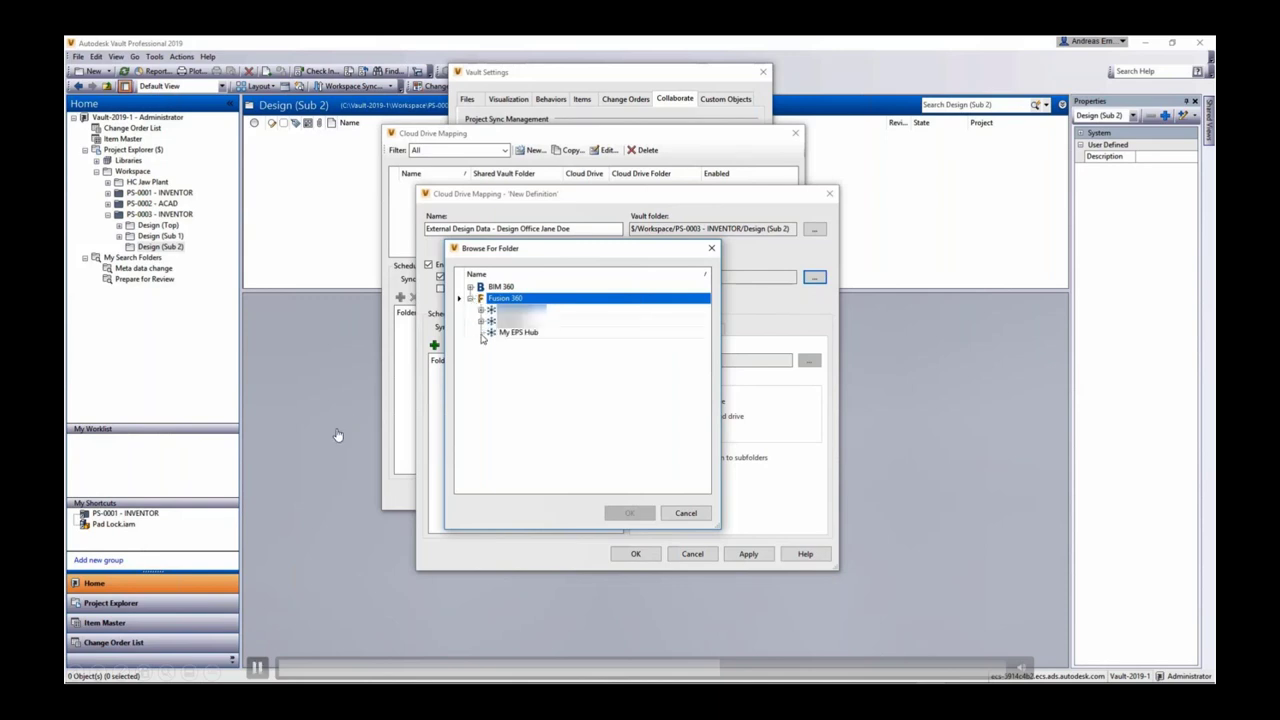
pyautogui.click(481, 333)
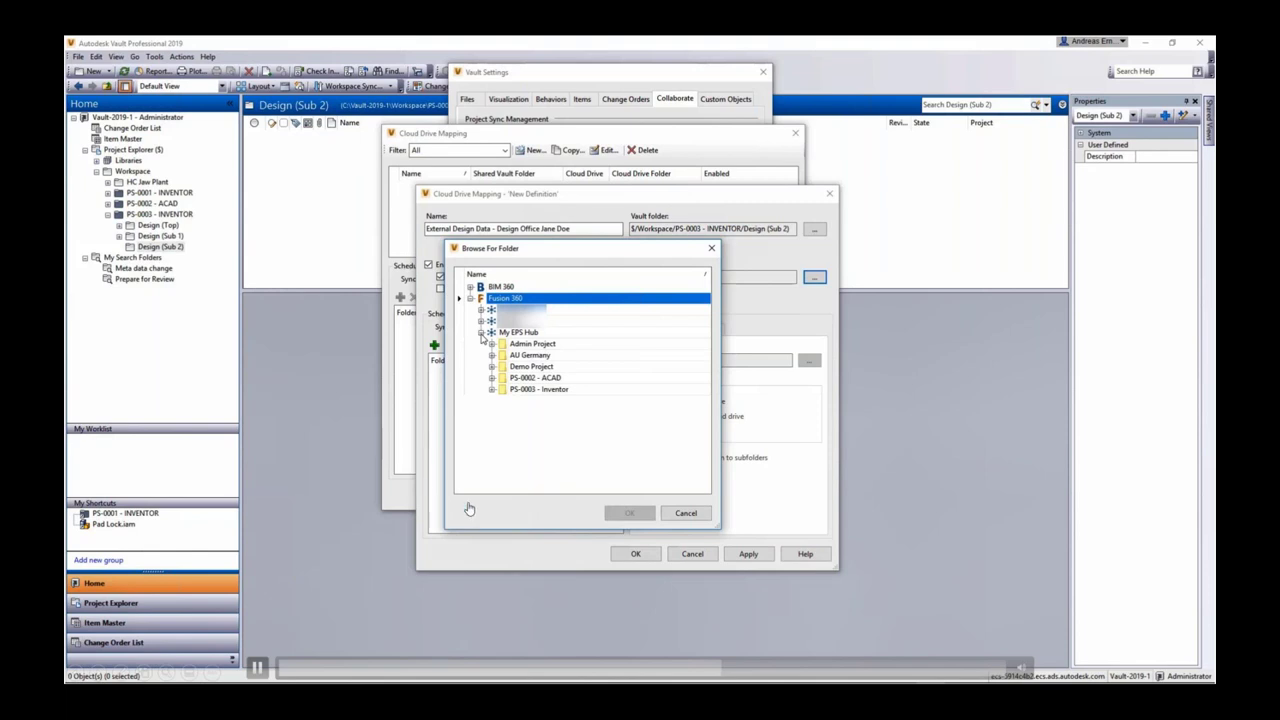
pyautogui.click(491, 389)
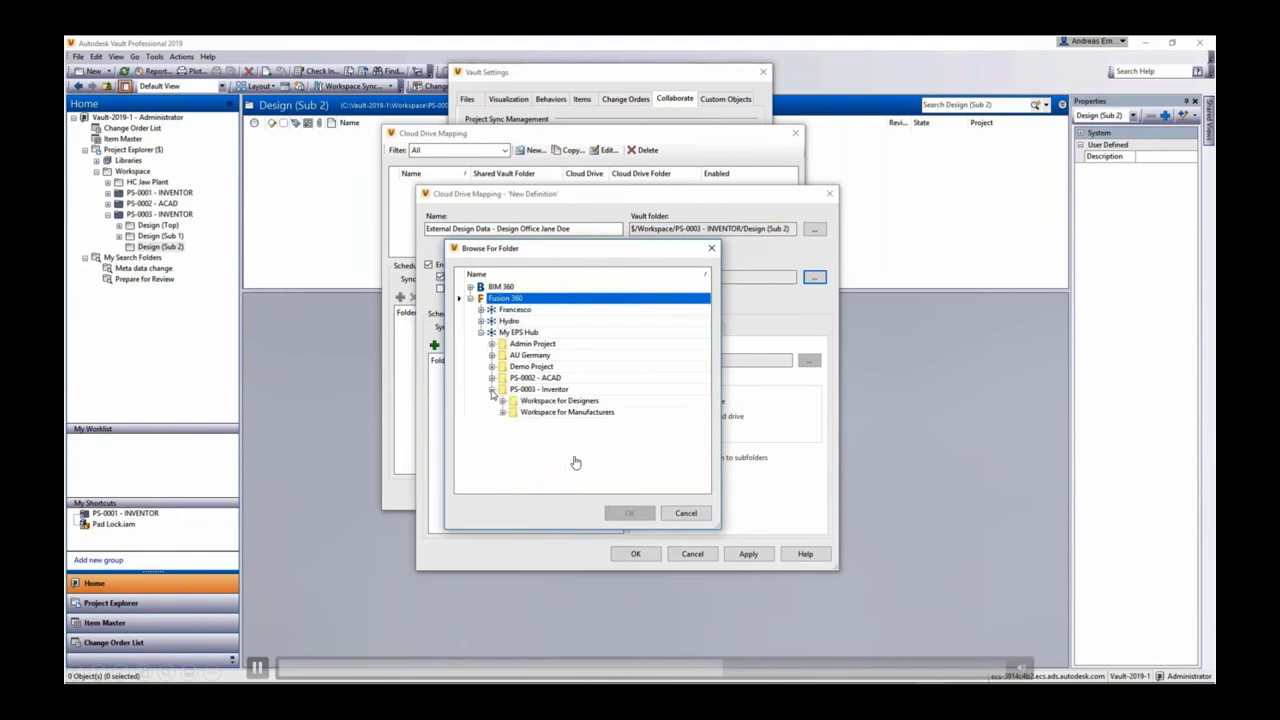
pyautogui.click(552, 401)
pyautogui.click(625, 513)
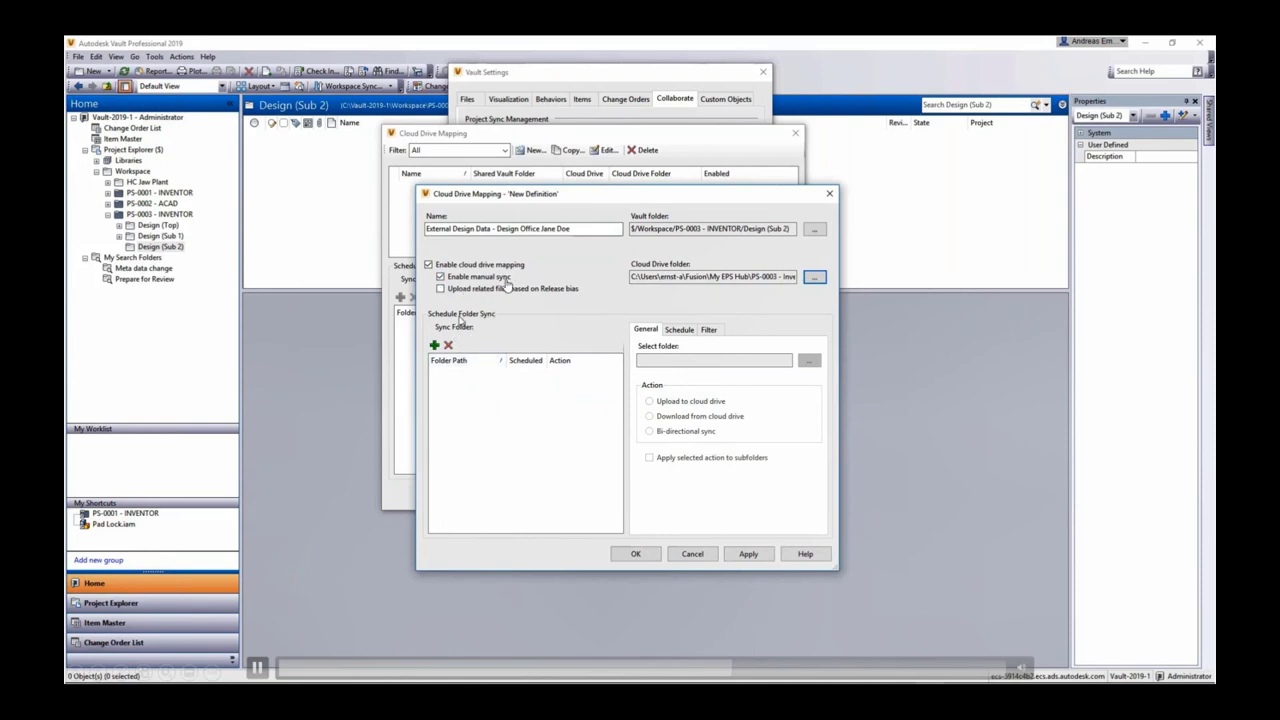
# Add a folder sync for PS-0003 - INVENTOR/Design (Sub 2) that downloads from the cloud drive and applies the action to subfolders.
pyautogui.click(435, 346)
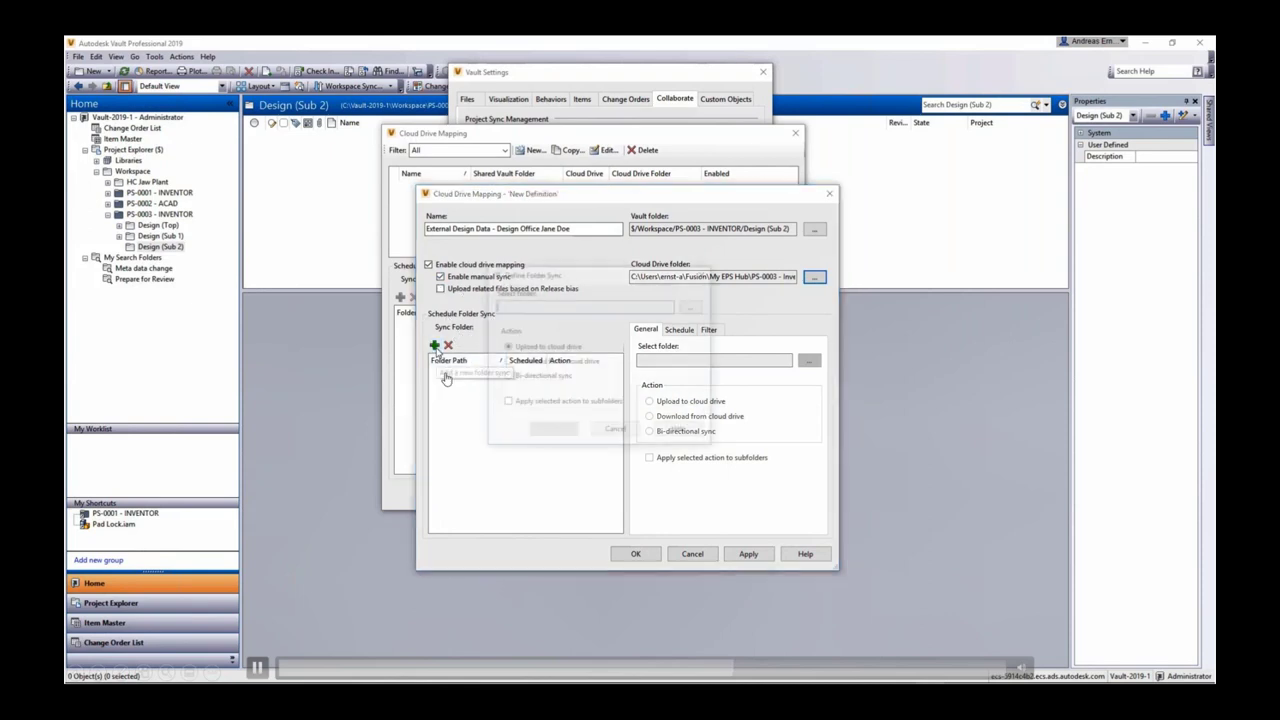
pyautogui.click(694, 306)
pyautogui.click(507, 303)
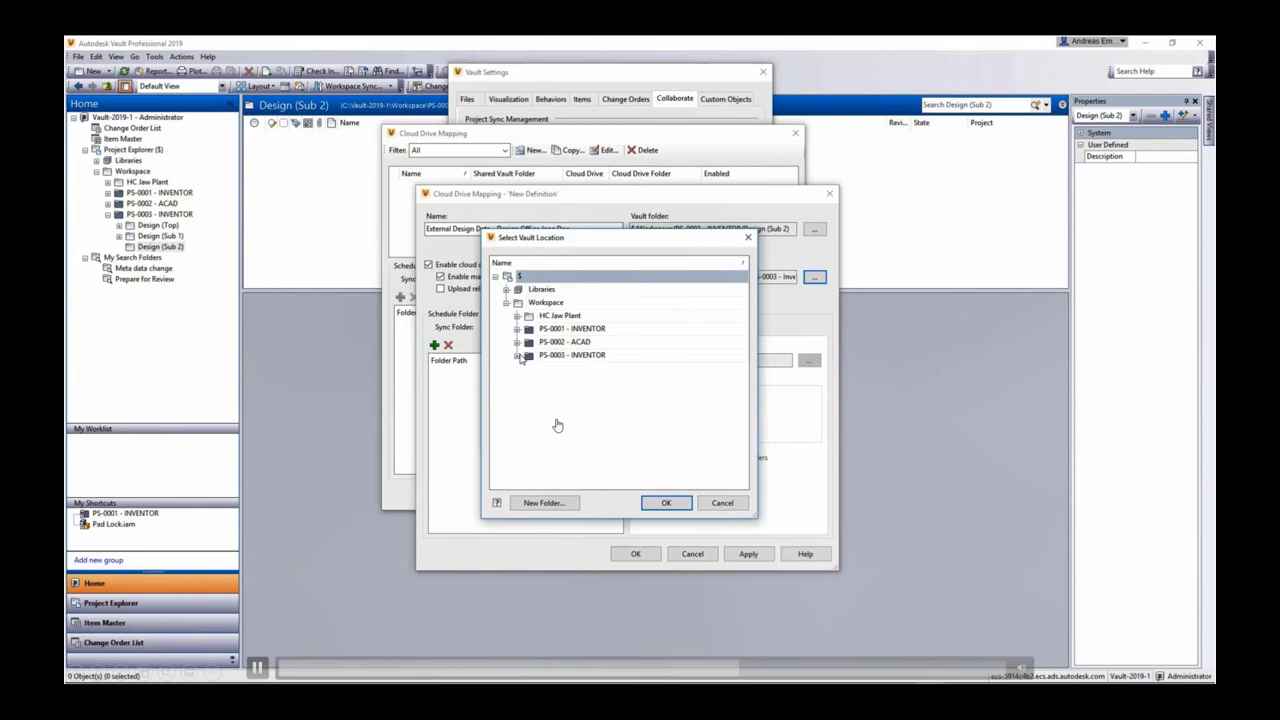
pyautogui.click(516, 356)
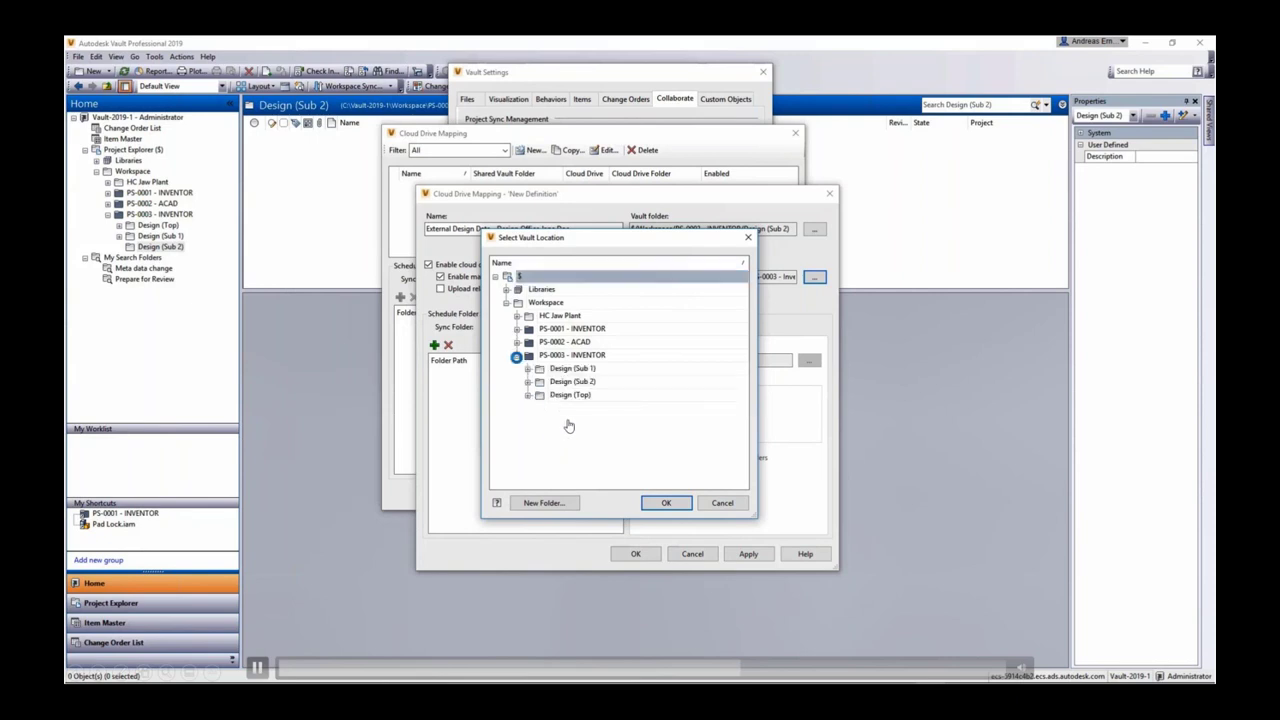
pyautogui.click(568, 381)
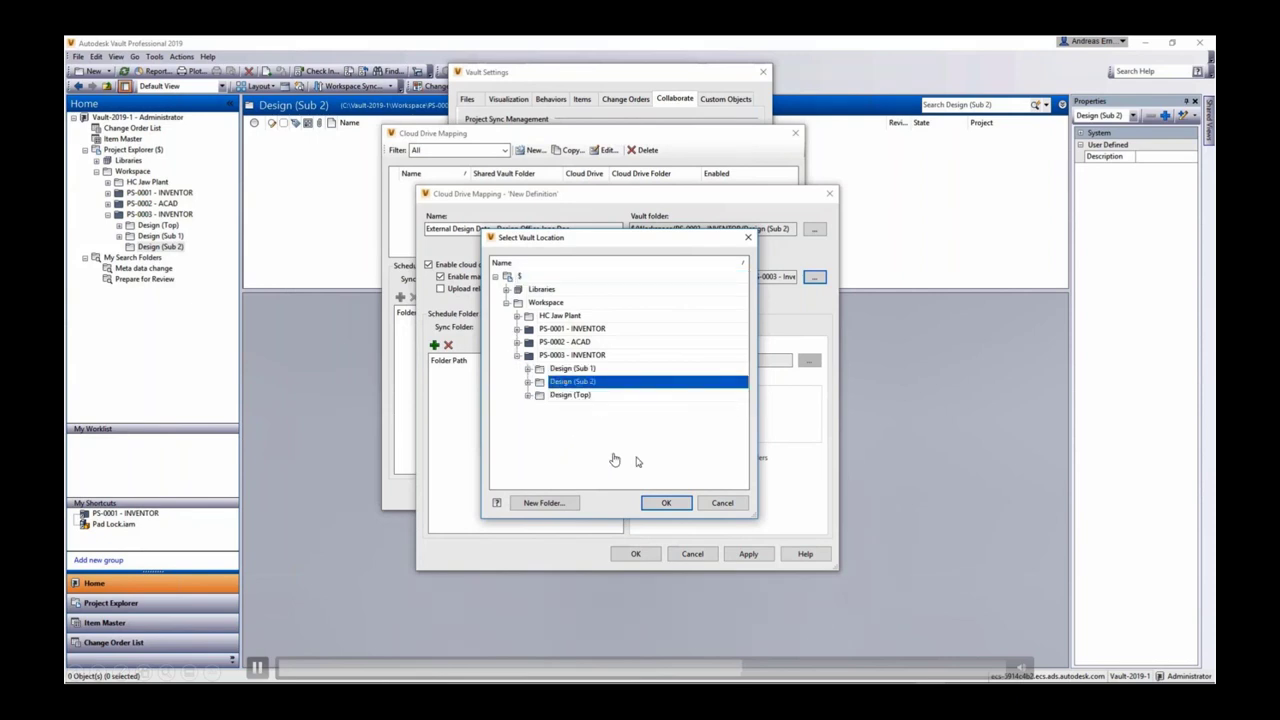
pyautogui.click(666, 503)
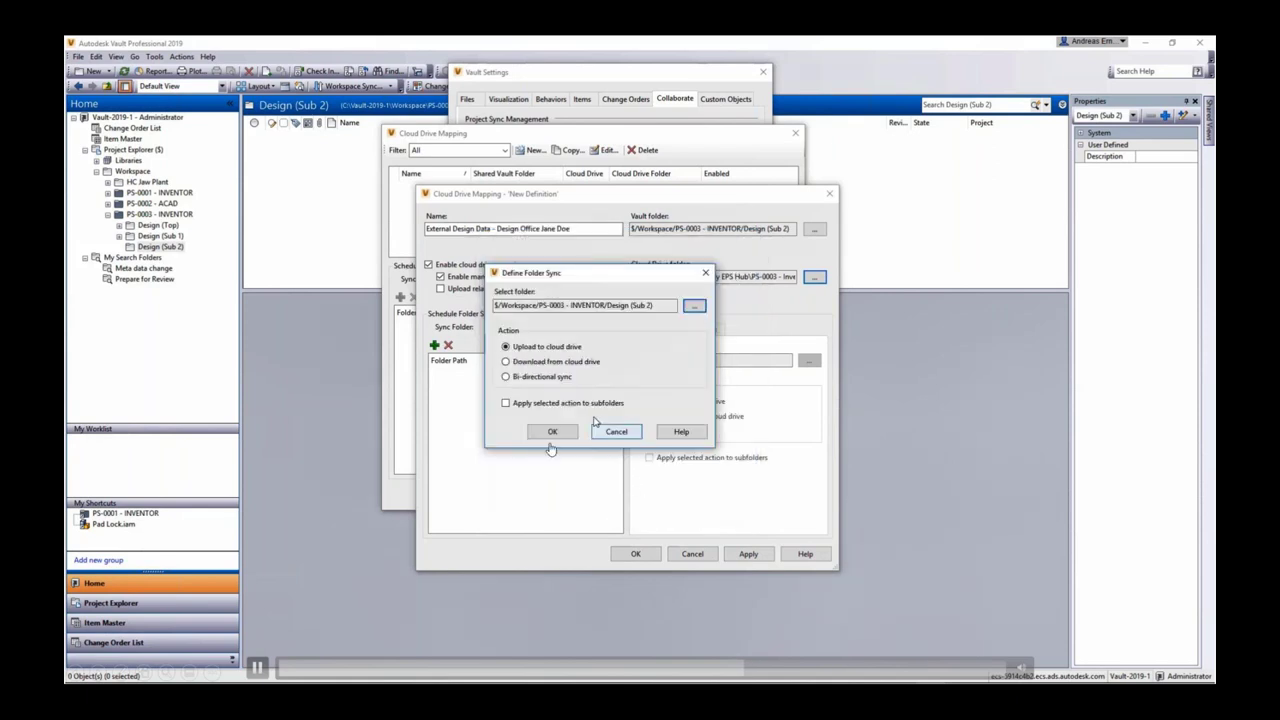
pyautogui.click(580, 363)
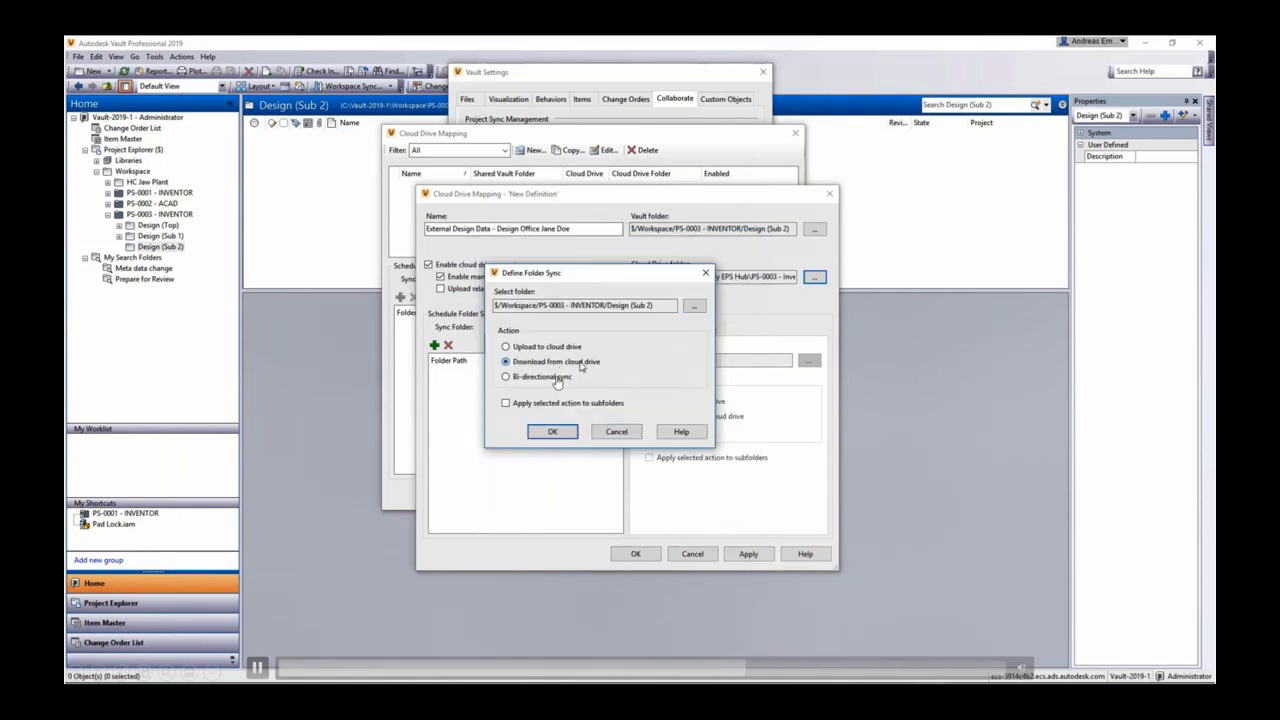
pyautogui.click(505, 403)
pyautogui.click(552, 431)
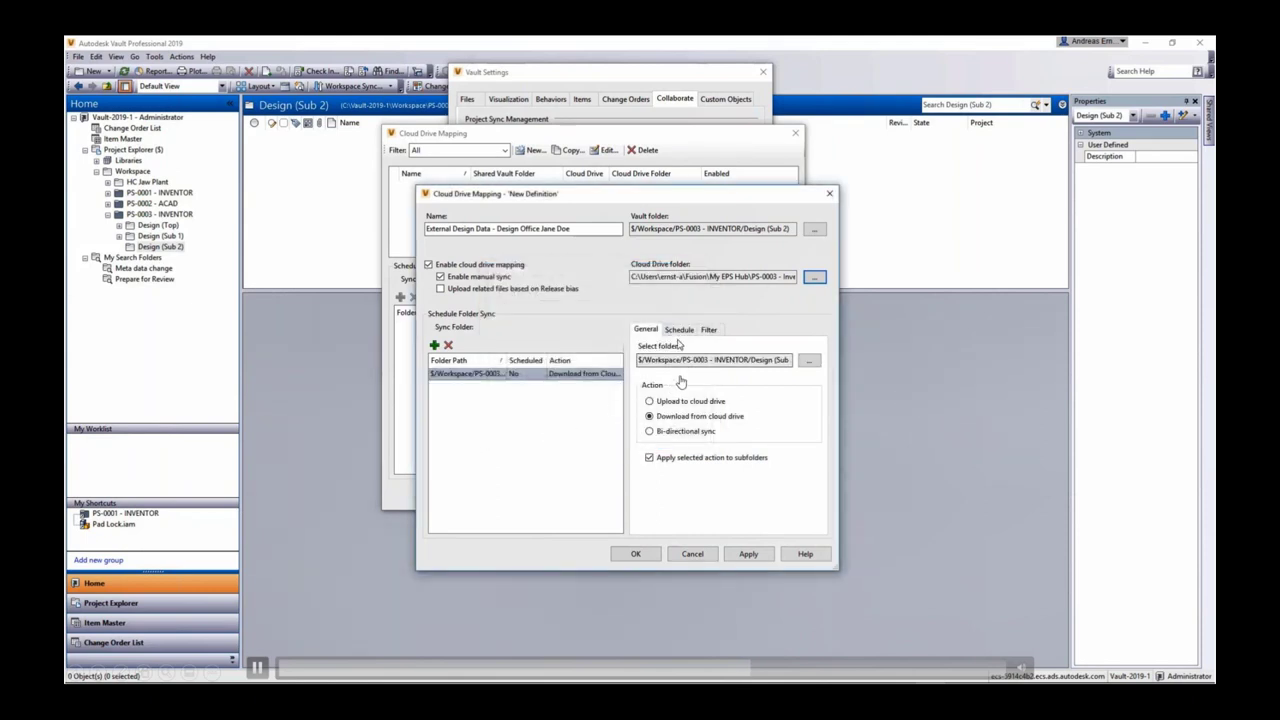
# Schedule the Design (Sub 2) folder sync to run every 8 hours.
pyautogui.click(680, 330)
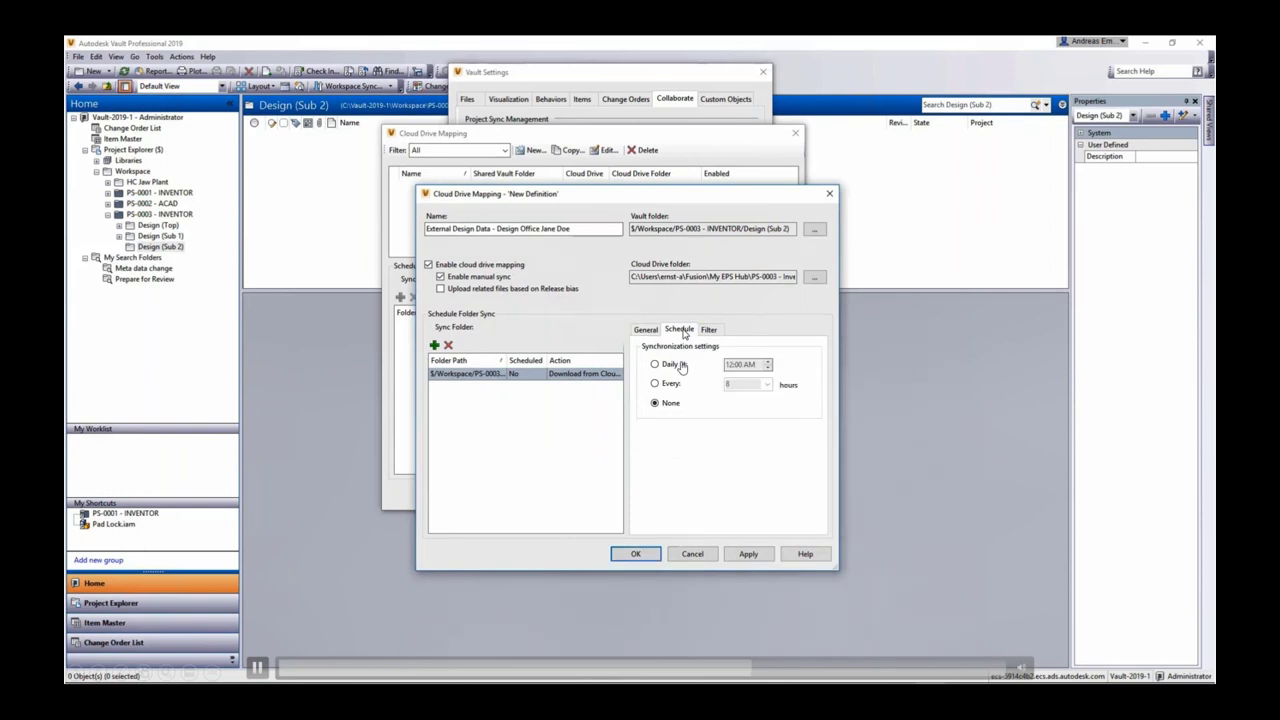
pyautogui.click(688, 383)
pyautogui.click(767, 386)
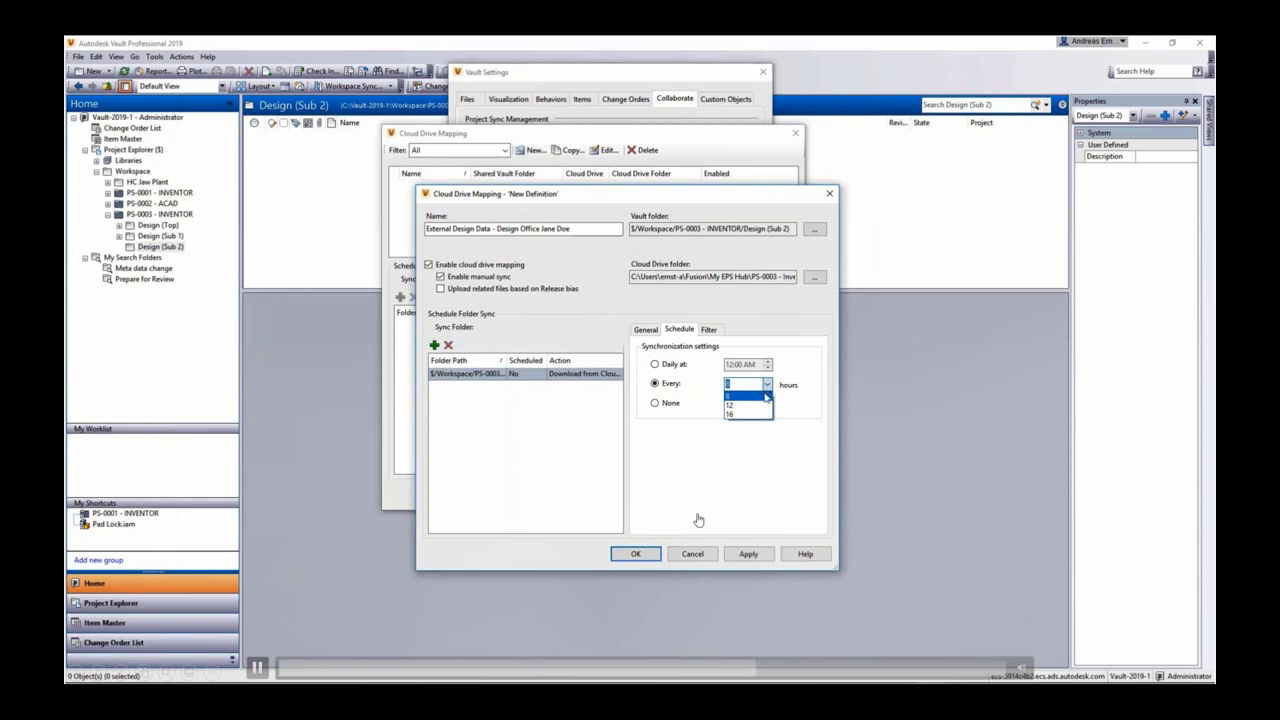
pyautogui.click(760, 415)
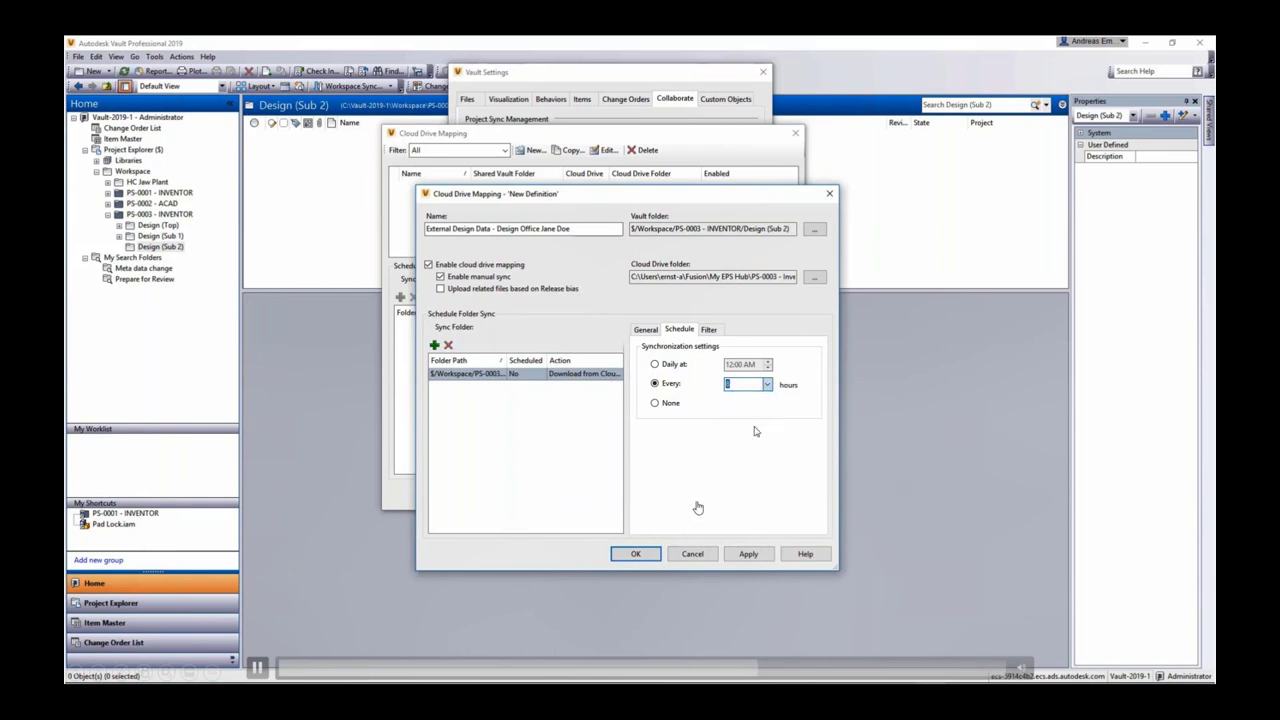
# Schedule the Design (Sub 2) folder sync daily at 12:00 PM, then save the cloud drive mapping and close the Vault settings.
pyautogui.click(656, 365)
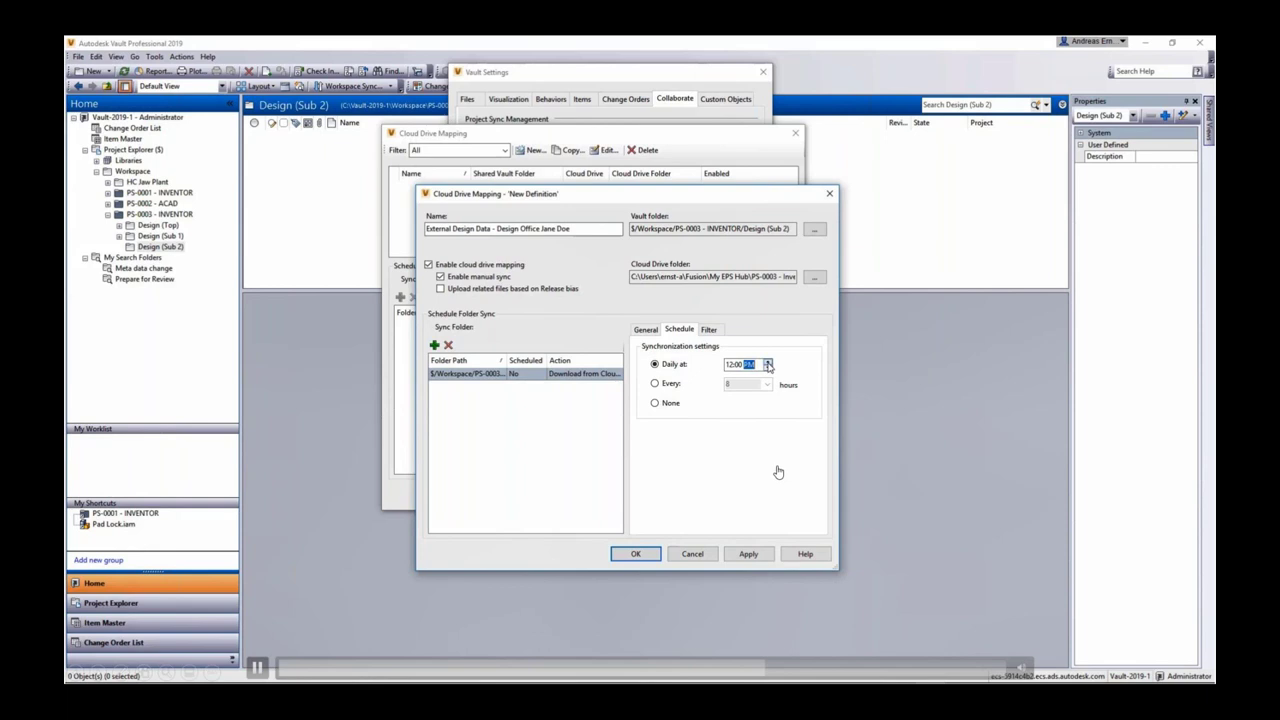
pyautogui.click(710, 330)
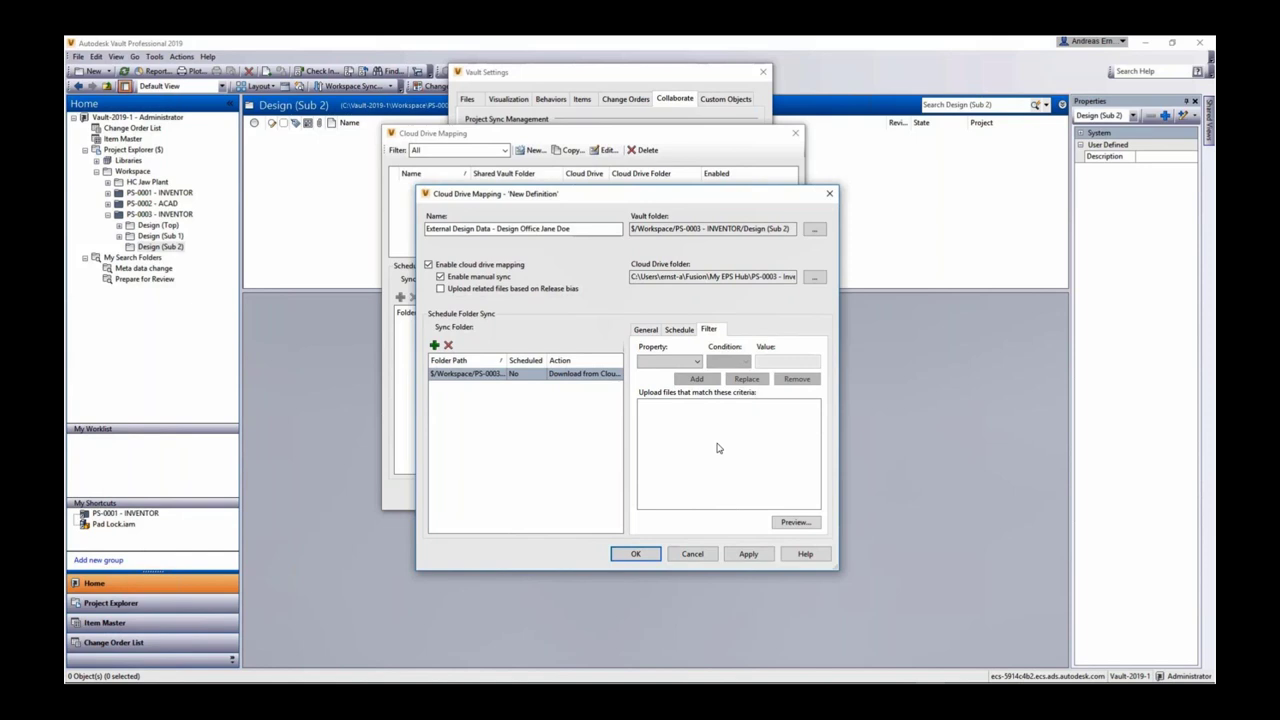
pyautogui.click(749, 554)
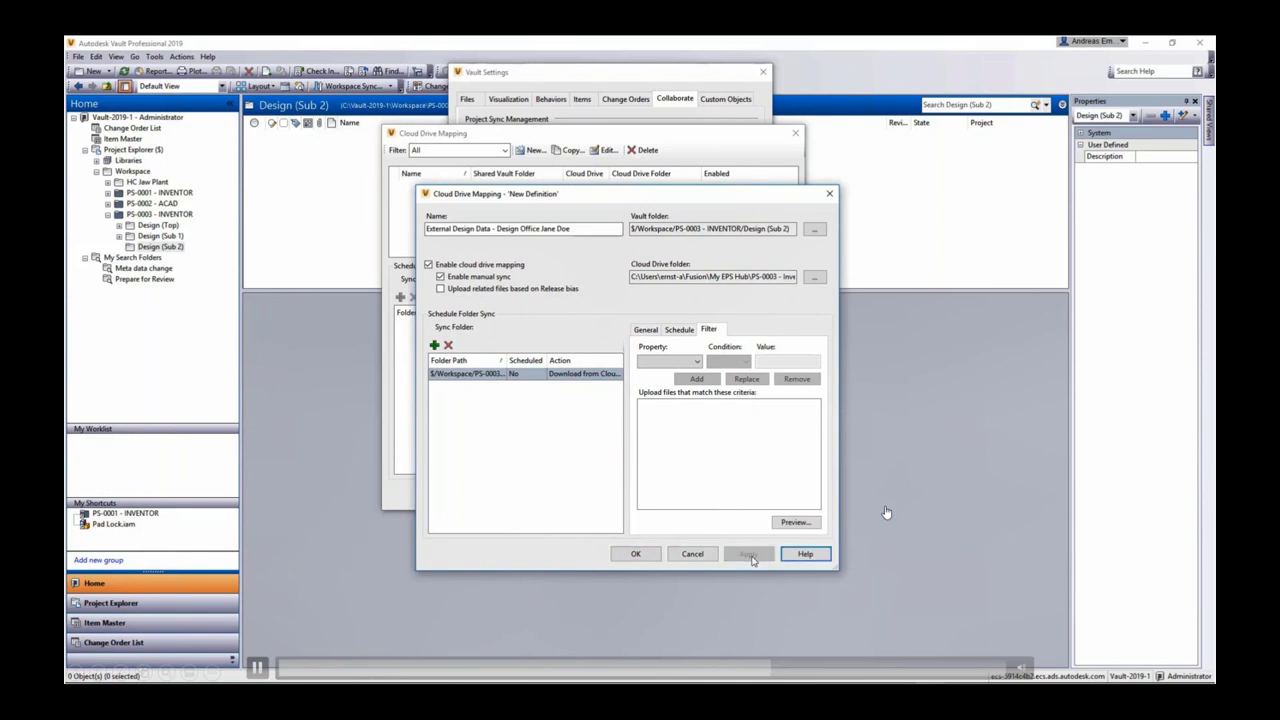
pyautogui.click(637, 555)
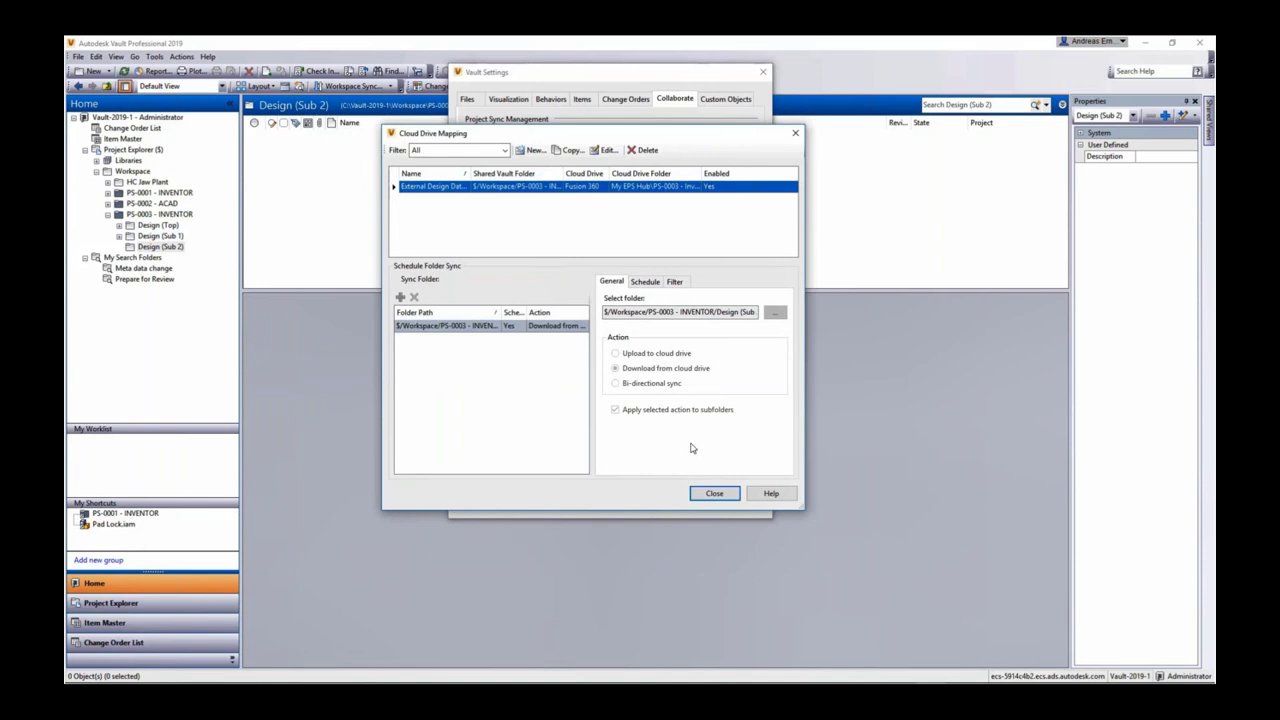
pyautogui.click(714, 494)
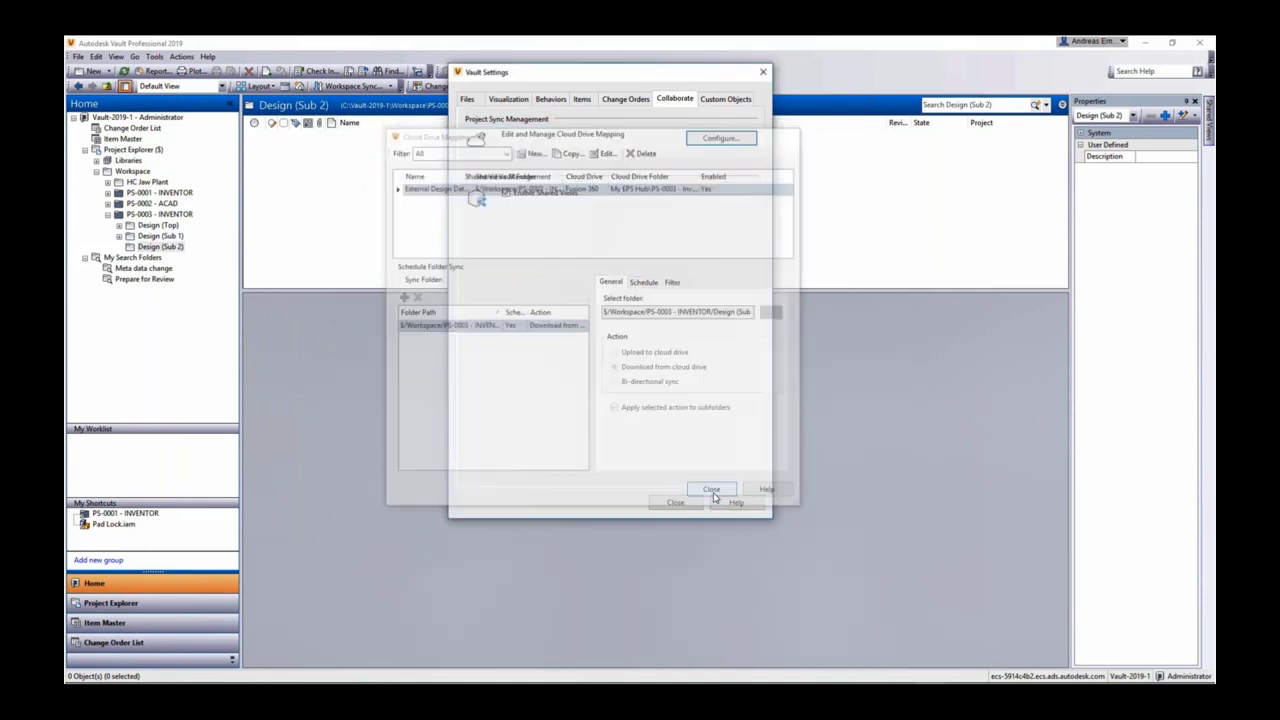
pyautogui.click(686, 504)
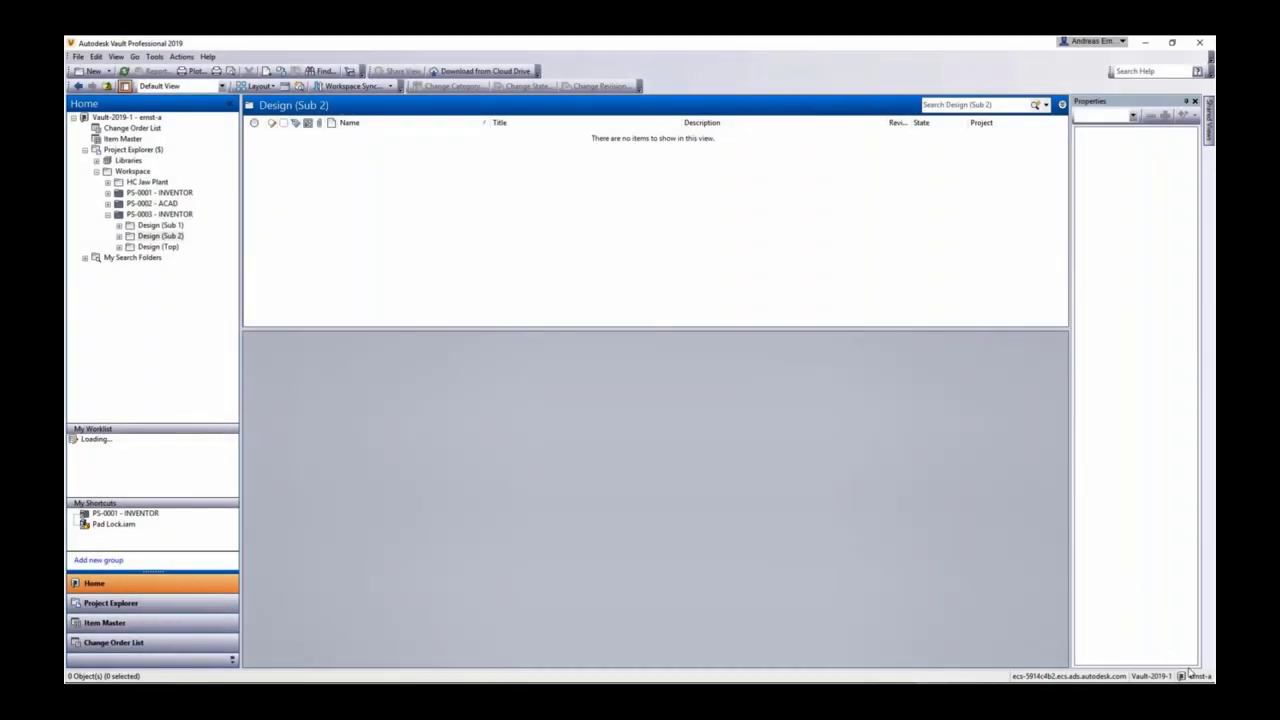
# Check the signed-in account's user profile and refresh the contents of the Design (Sub 2) folder.
pyautogui.click(1196, 676)
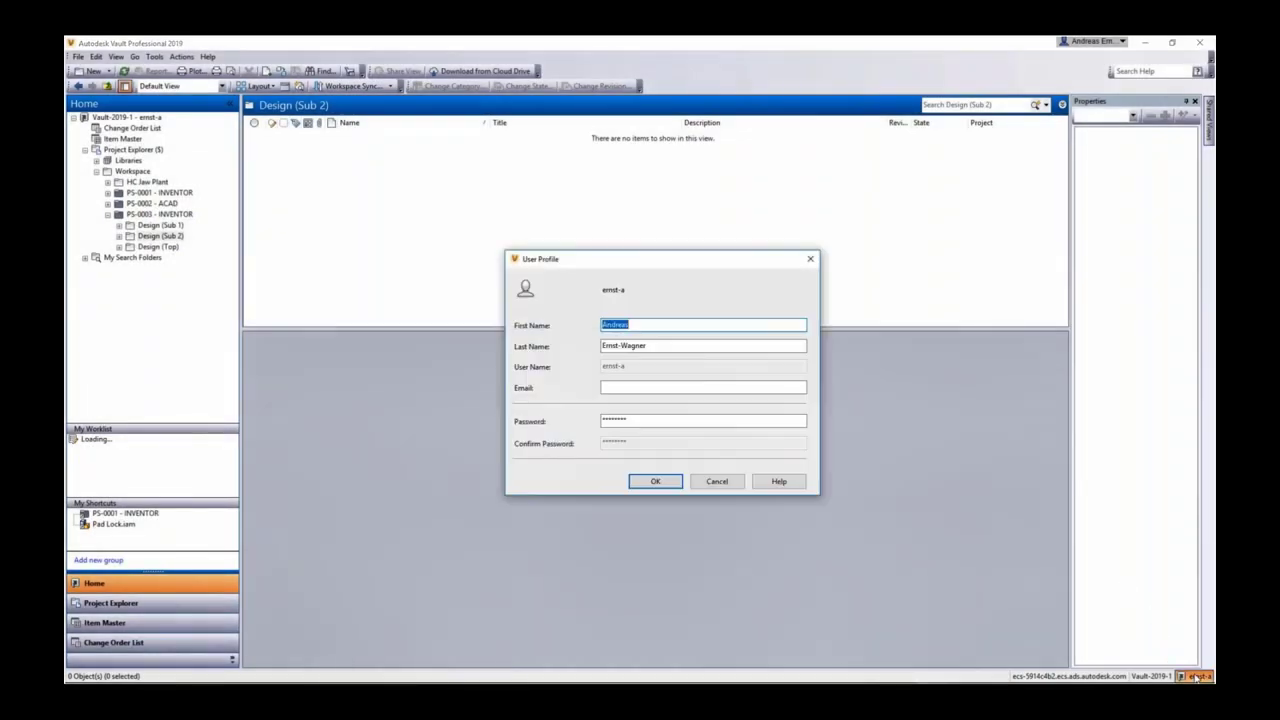
pyautogui.click(672, 483)
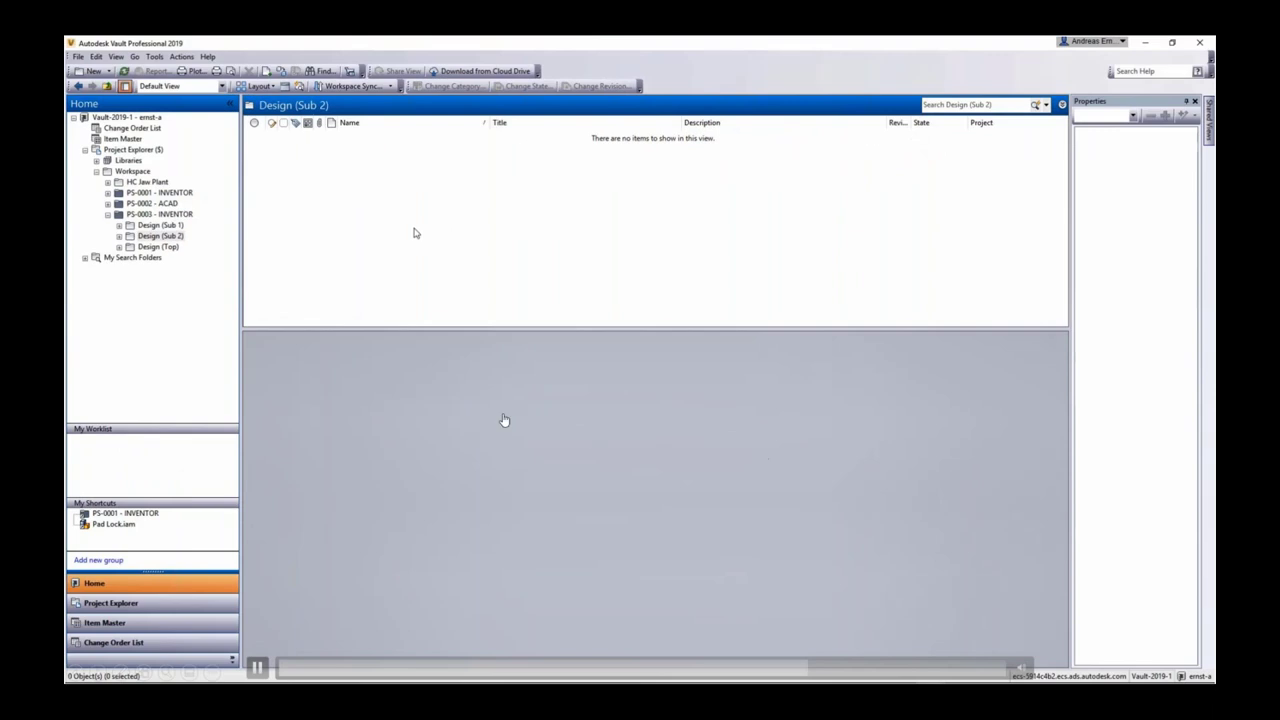
pyautogui.click(177, 238)
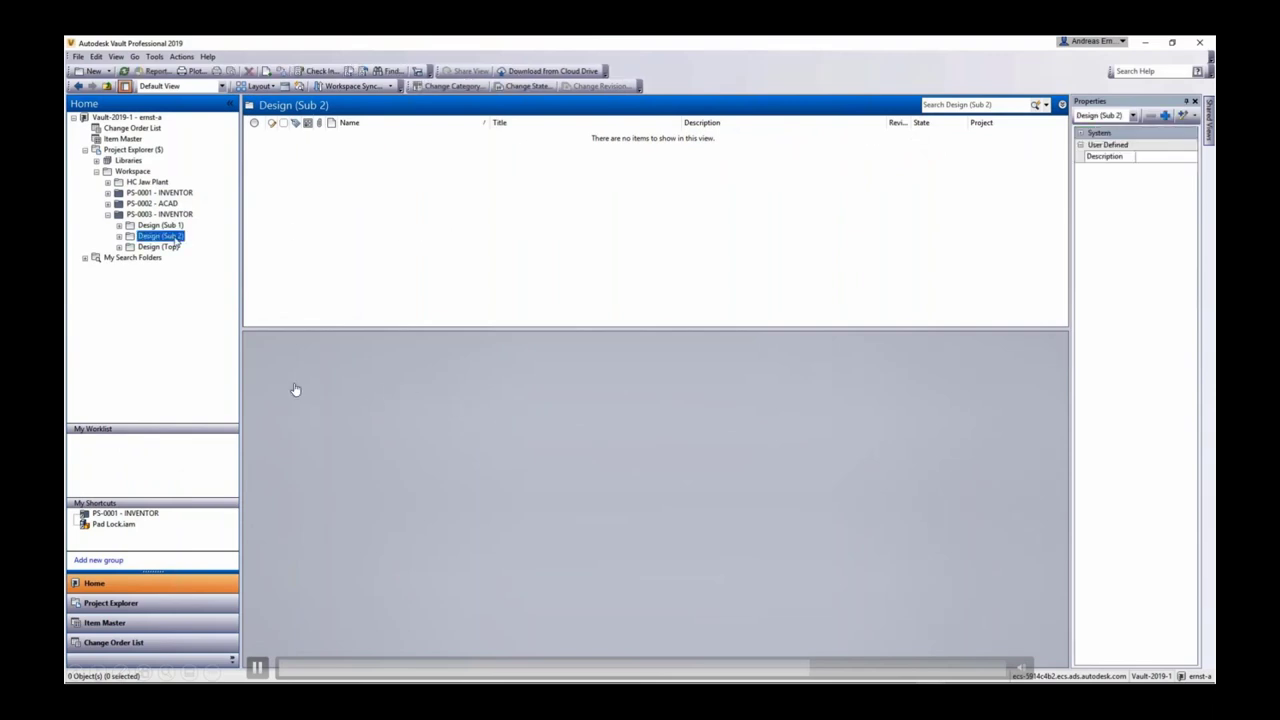
pyautogui.press('F5')
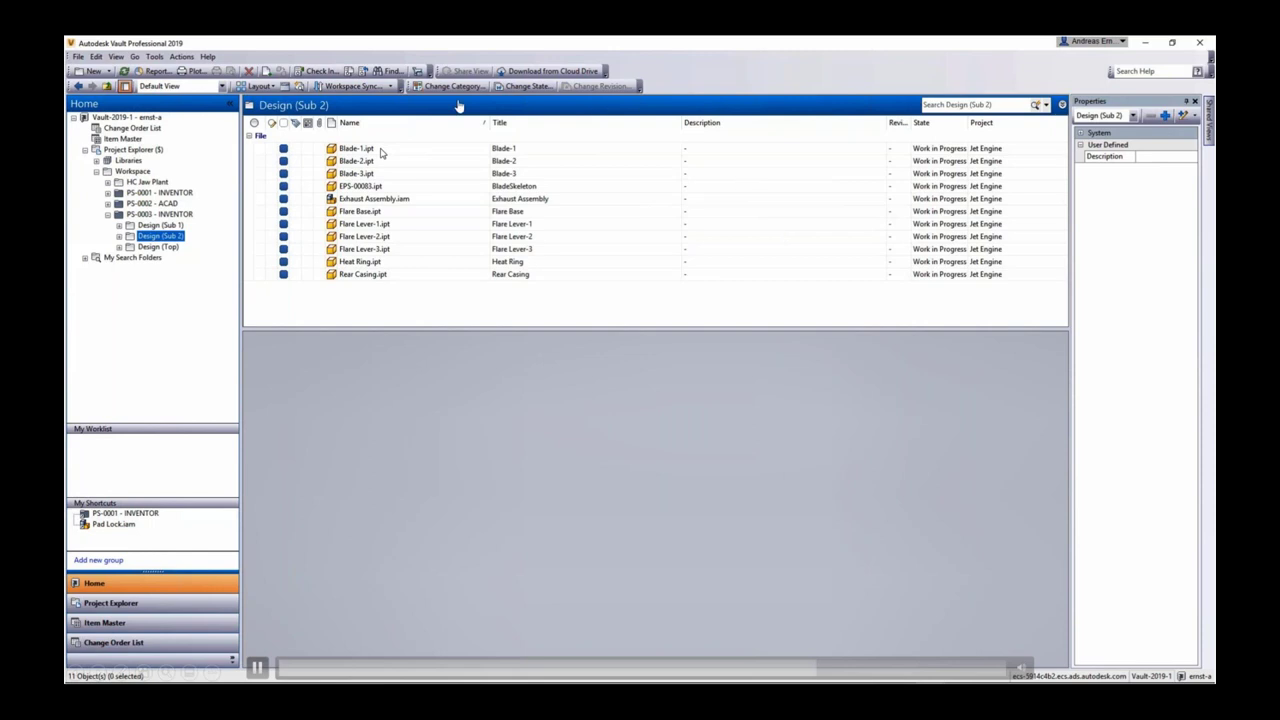
# Review the version history and check-in comment of Blade-1.ipt and the files used by Exhaust Assembly.iam.
pyautogui.click(380, 150)
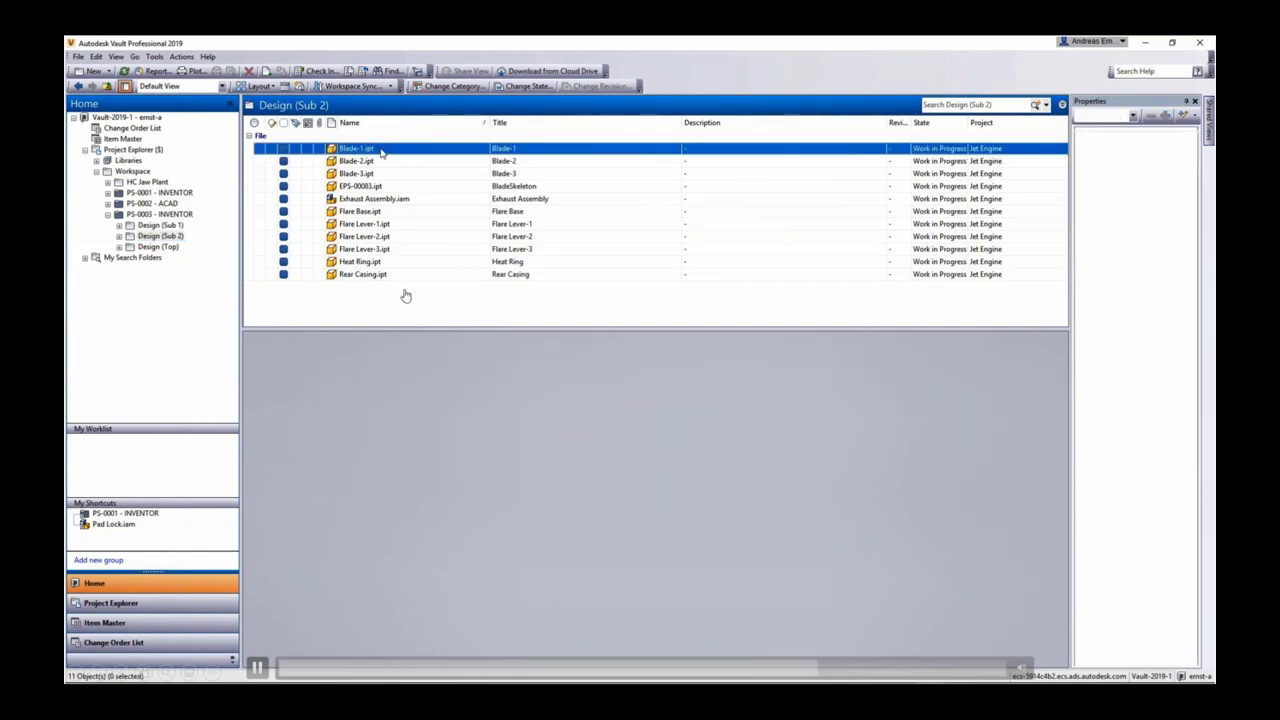
pyautogui.click(260, 341)
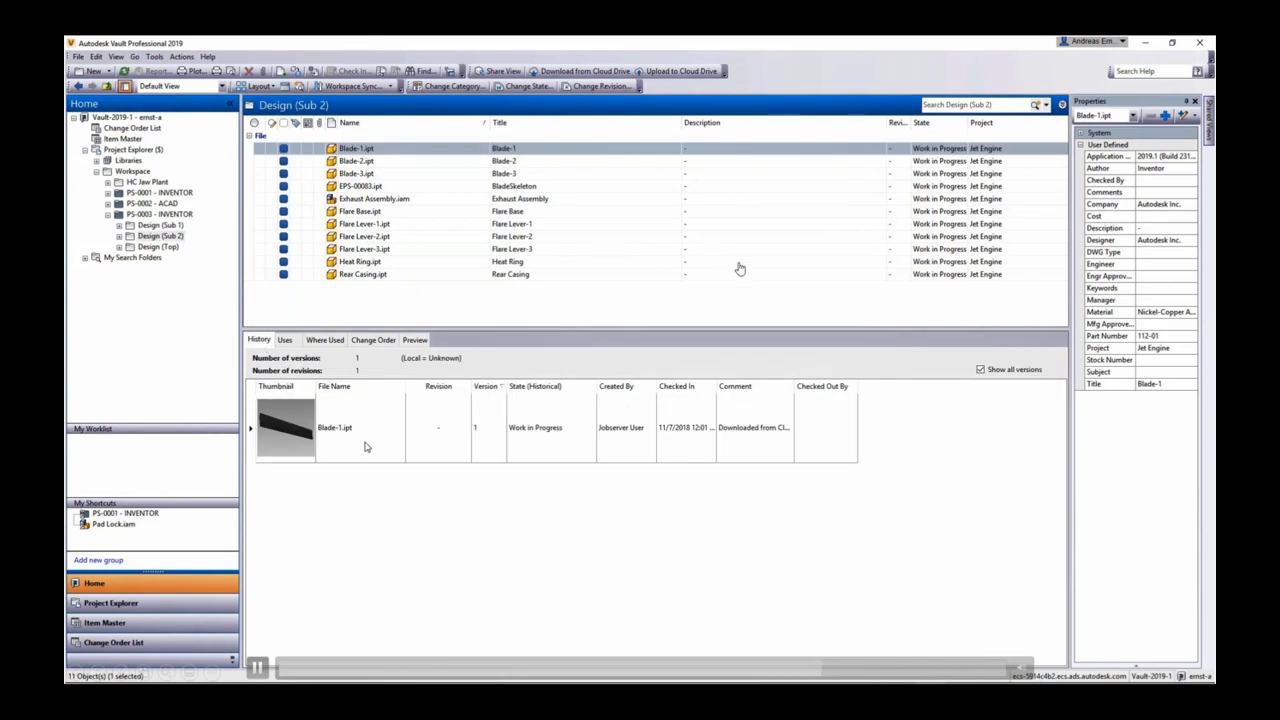
pyautogui.moveTo(794, 387); pyautogui.dragTo(863, 387)
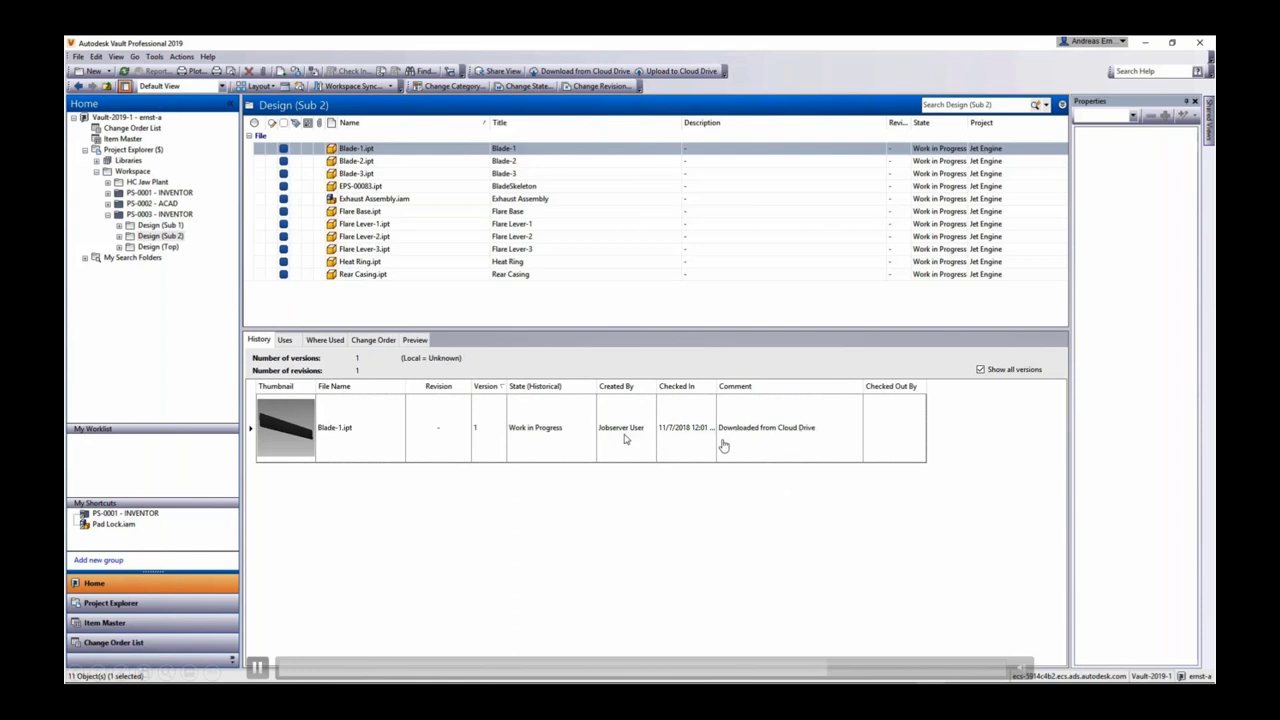
pyautogui.click(370, 199)
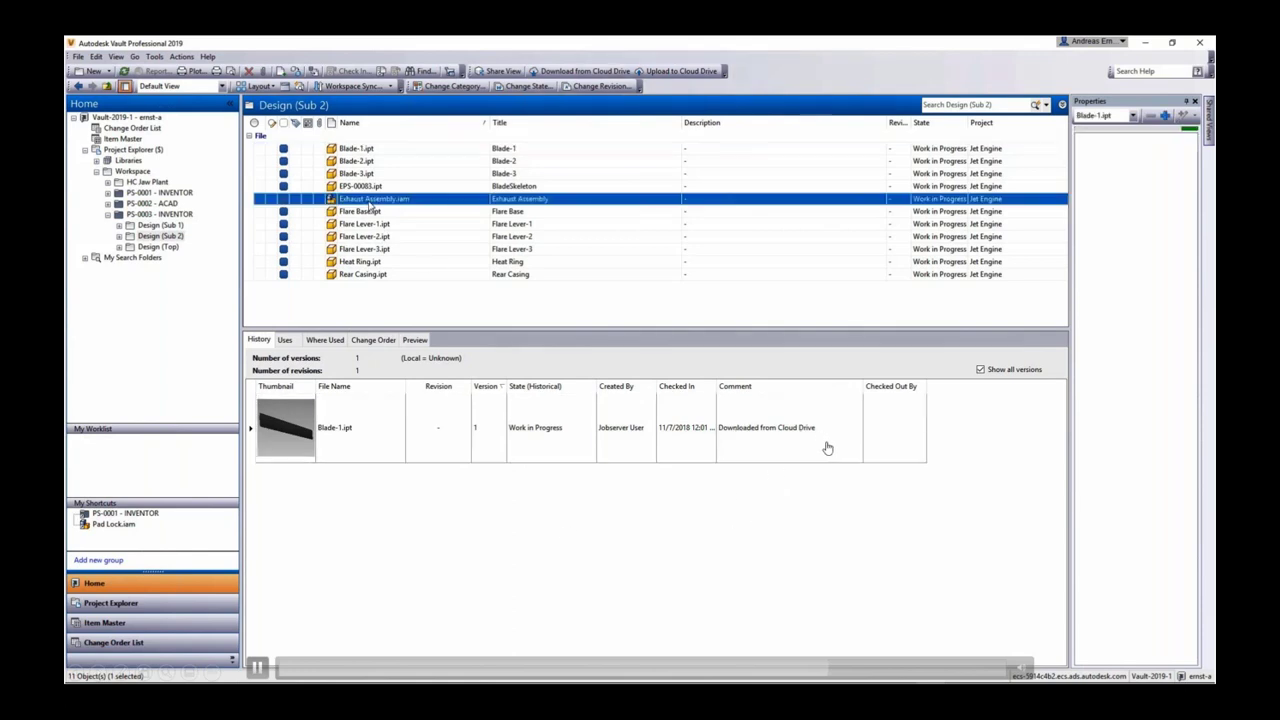
pyautogui.click(285, 340)
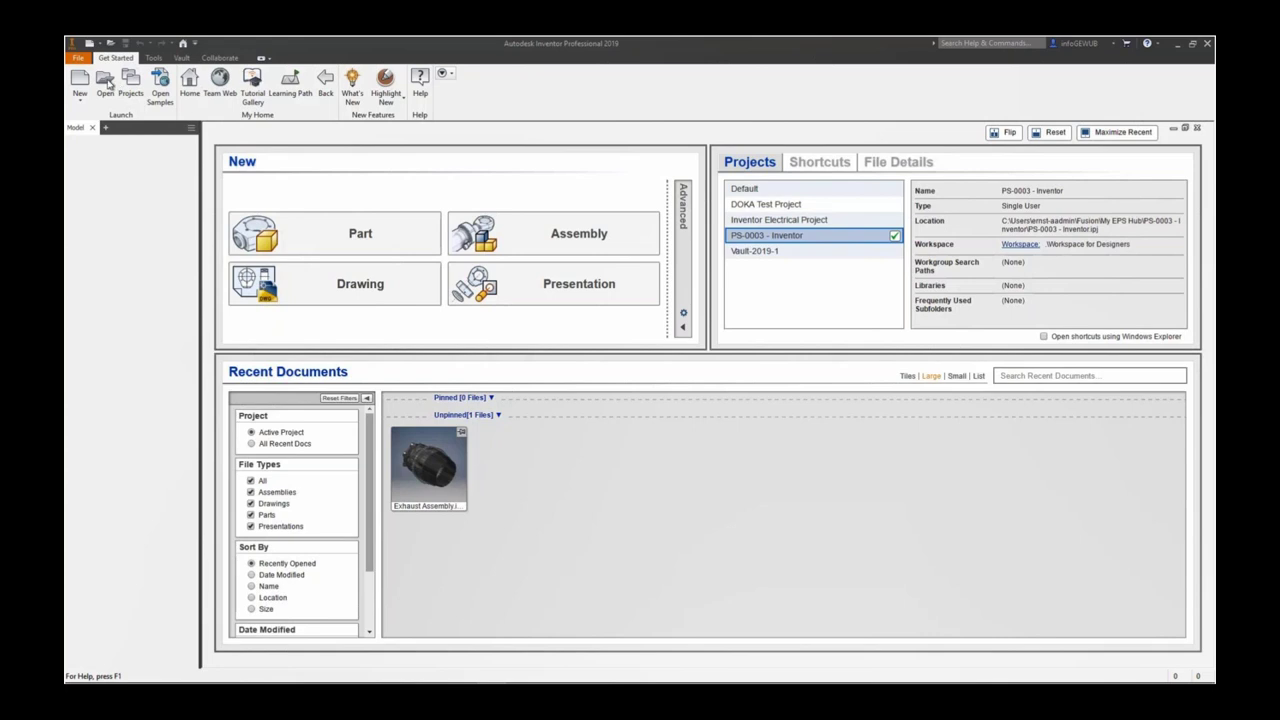
# Switch to the external designer's Inventor and open Exhaust Assembly.iam from the Workspace for Designers folder.
pyautogui.click(108, 84)
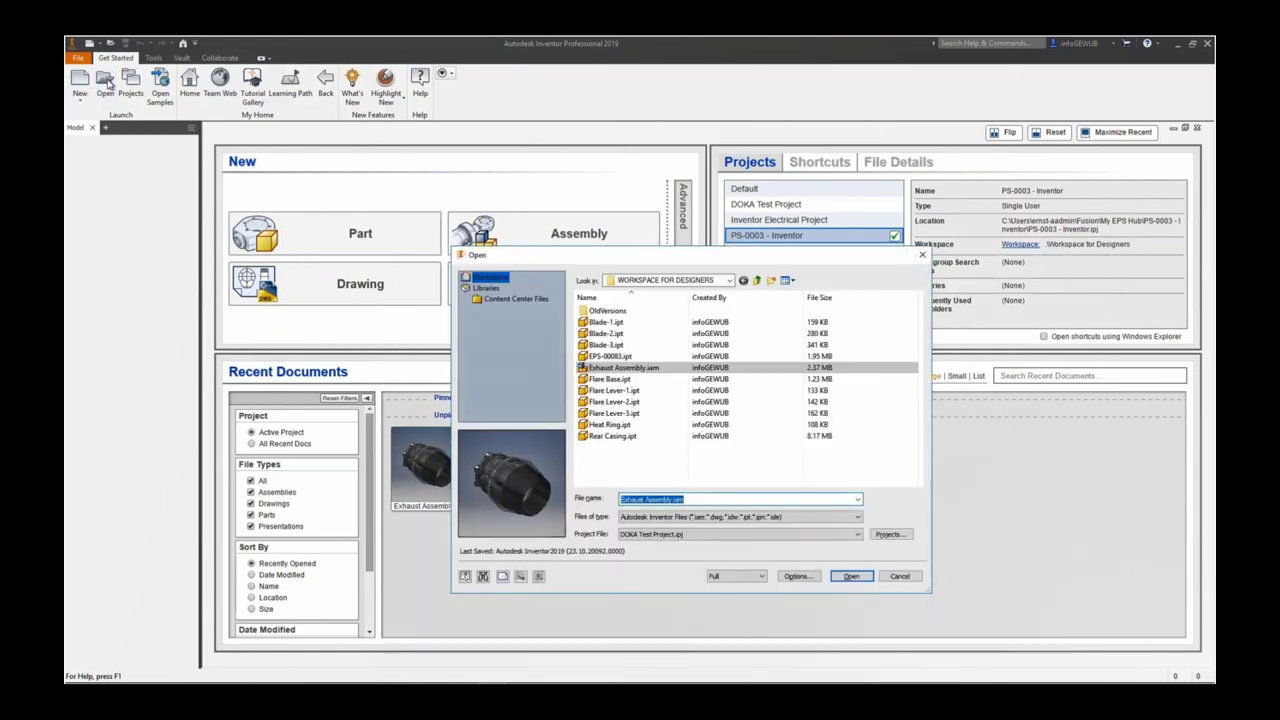
pyautogui.click(760, 367)
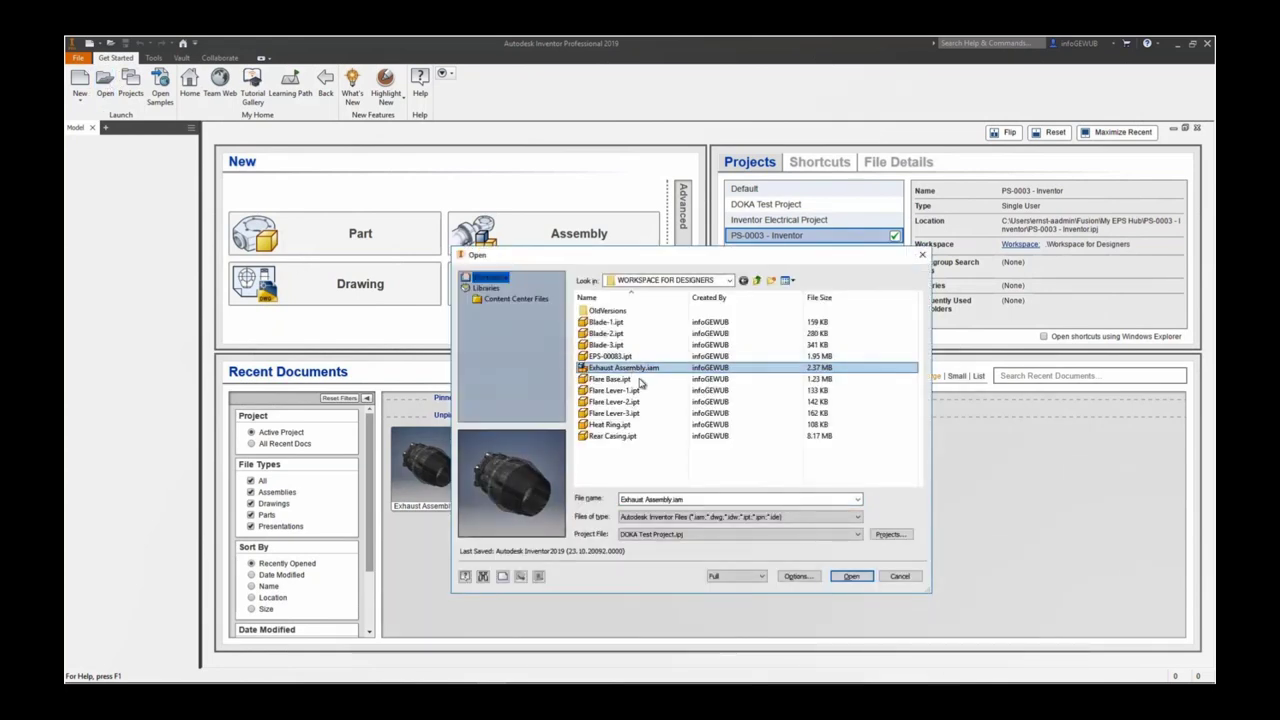
pyautogui.click(852, 577)
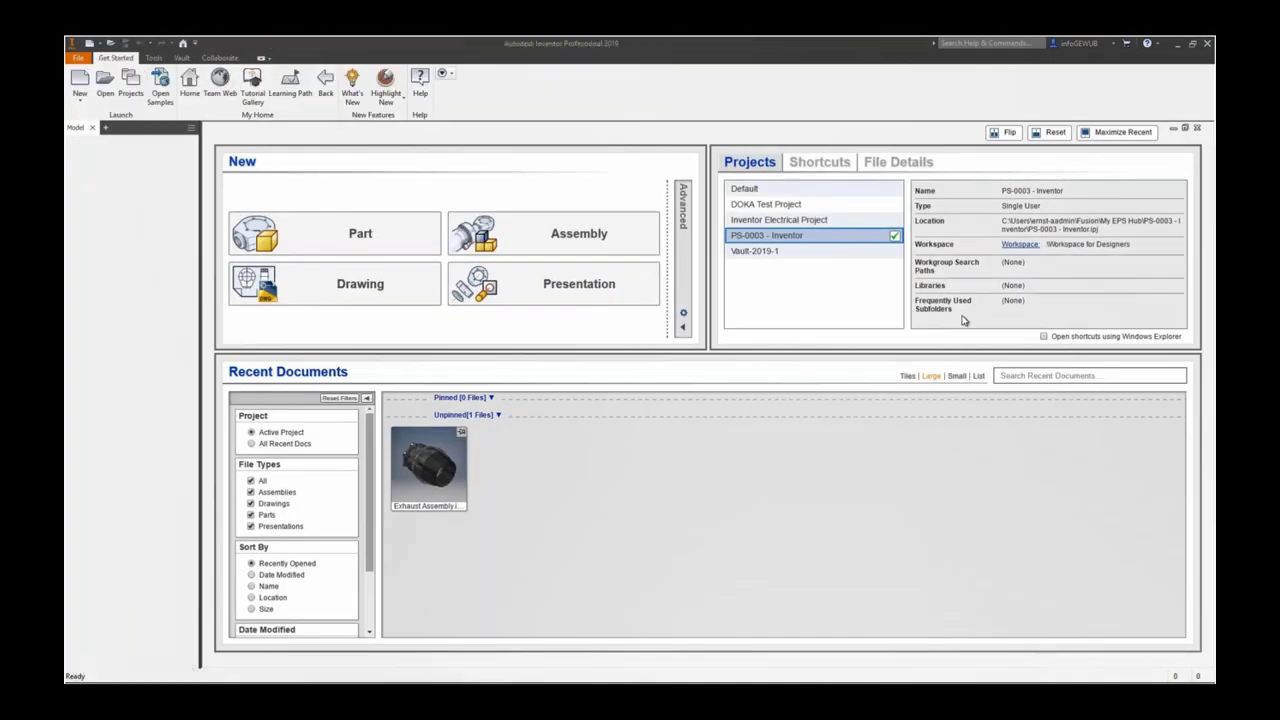
# Check the Workspace for Designers cloud folder and review the uses and version history of Exhaust Assembly.iam in Vault.
pyautogui.moveTo(332, 594)
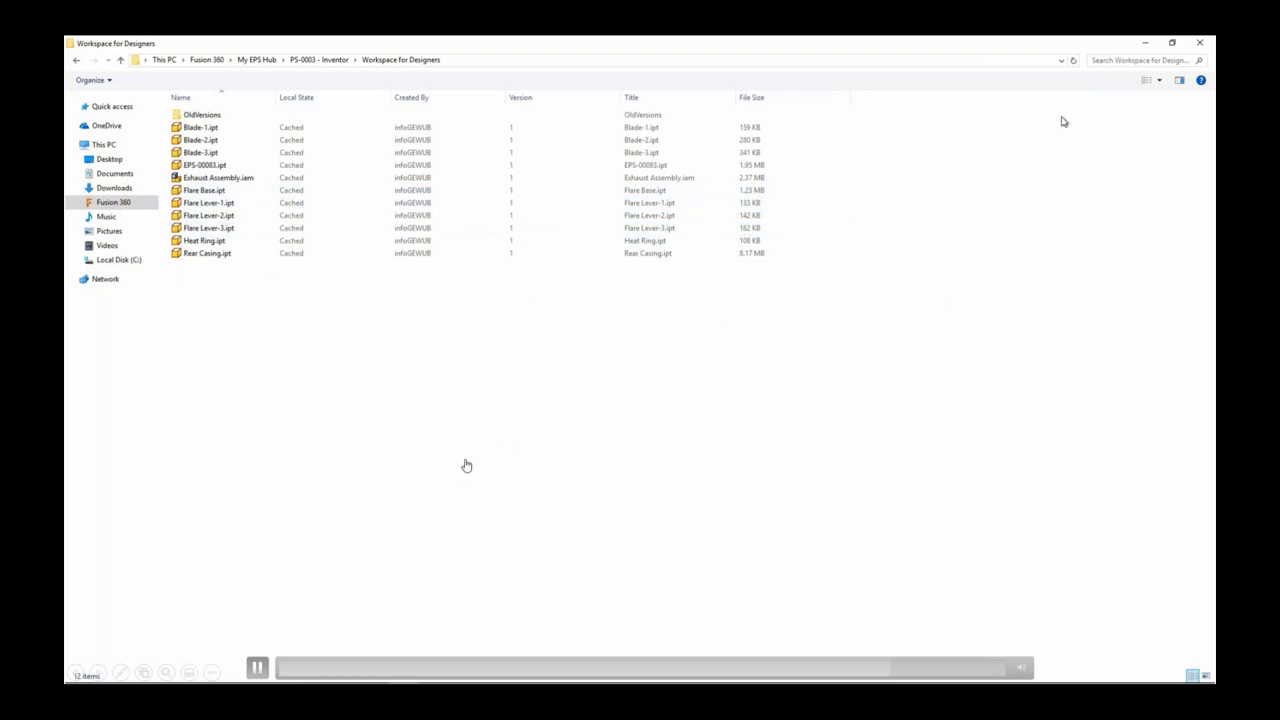
pyautogui.click(615, 305)
pyautogui.click(532, 295)
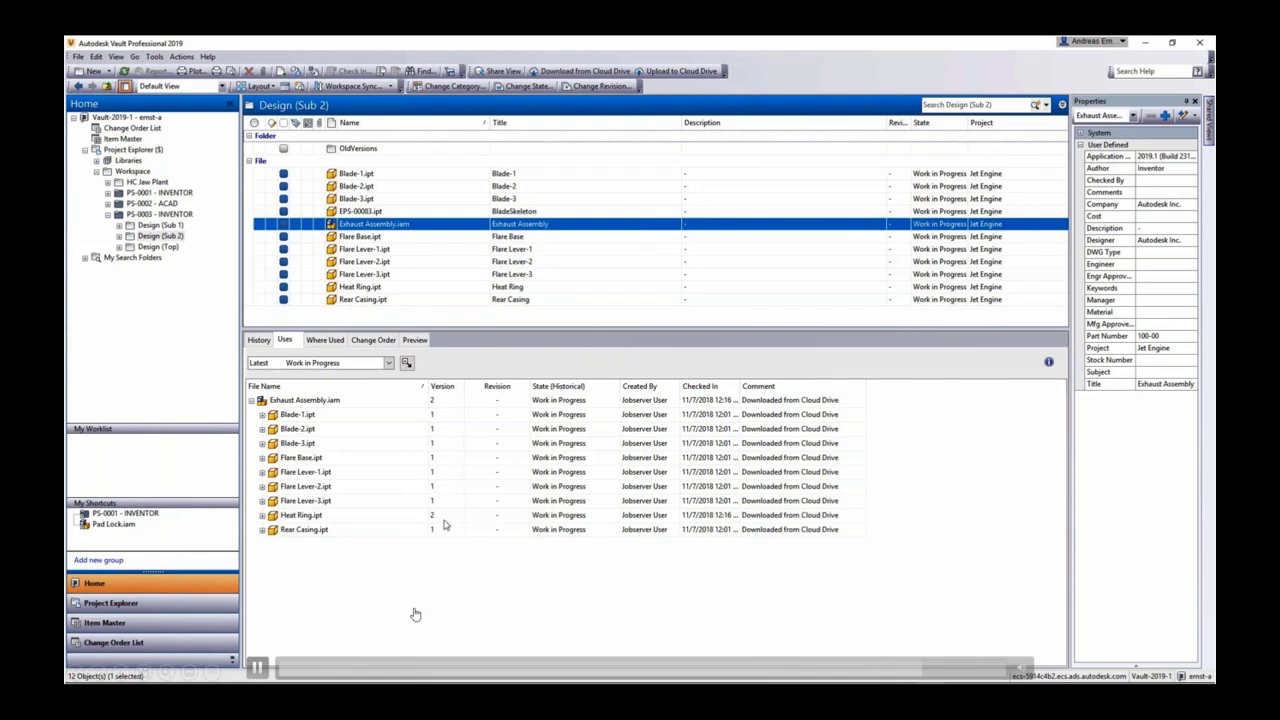
pyautogui.click(258, 341)
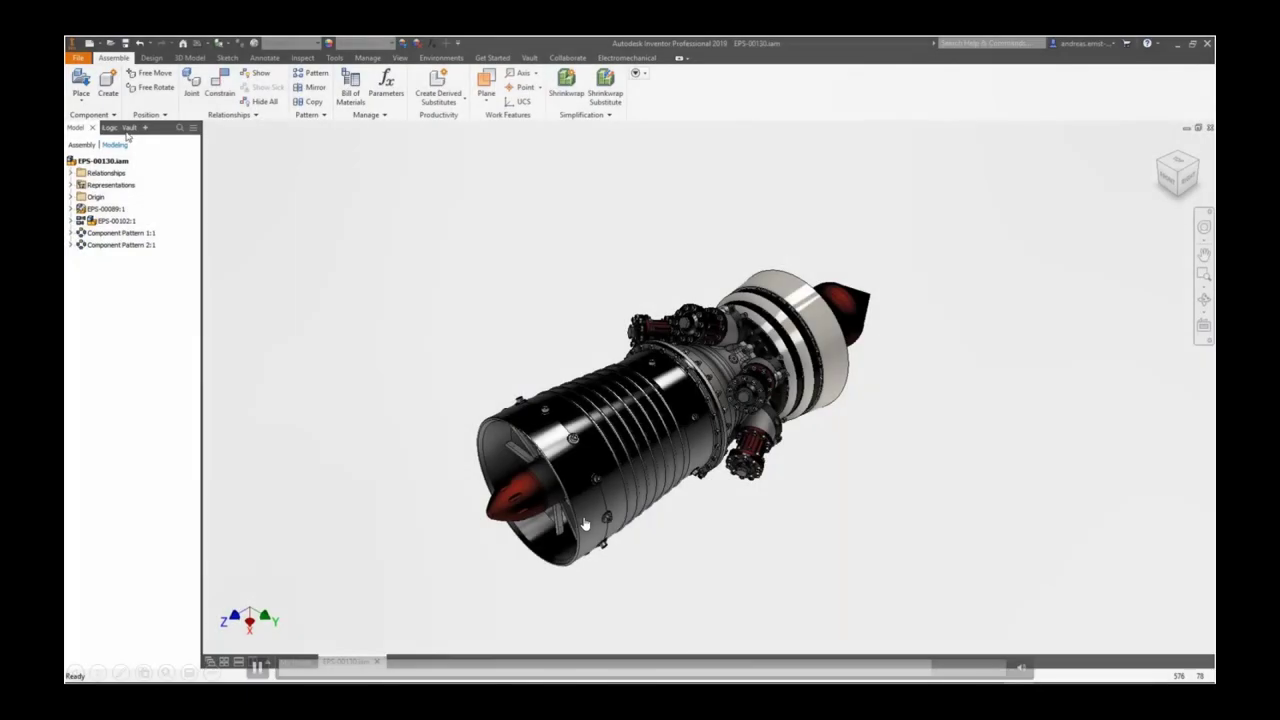
# Switch to Inventor and check out the top-level assembly EPS-00130.iam from Vault.
pyautogui.click(128, 128)
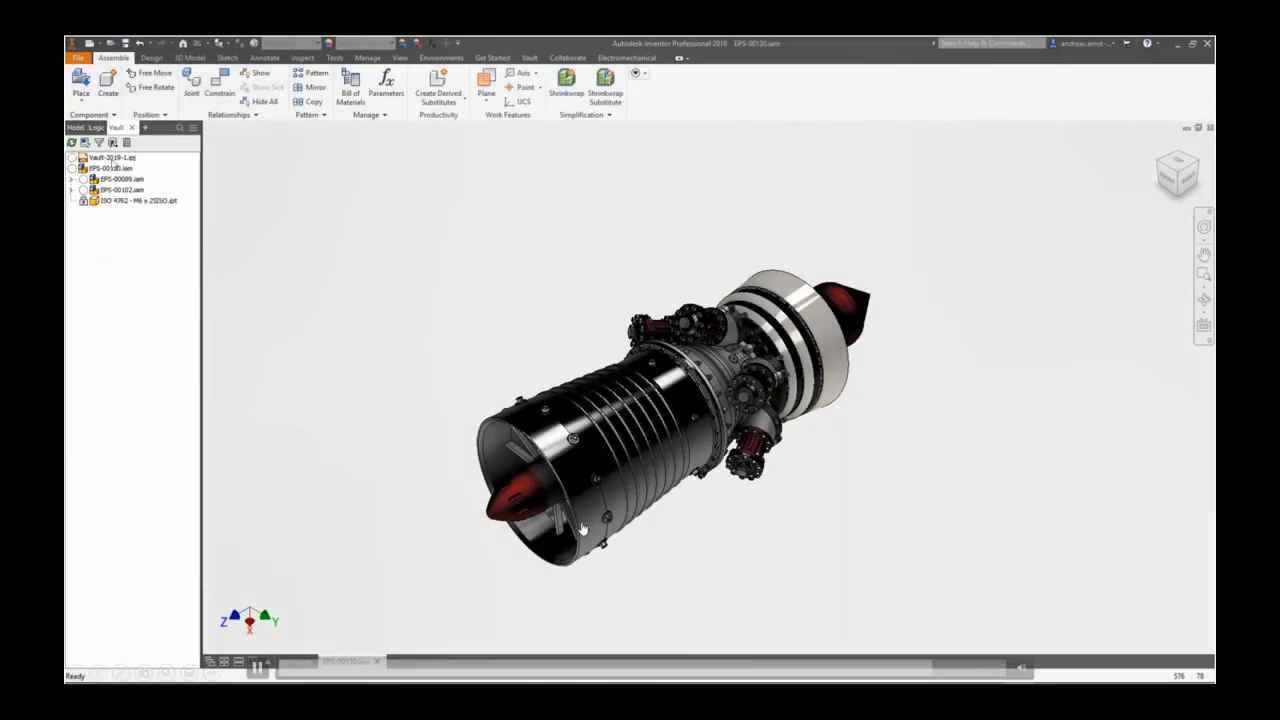
pyautogui.rightClick(112, 169)
pyautogui.click(148, 253)
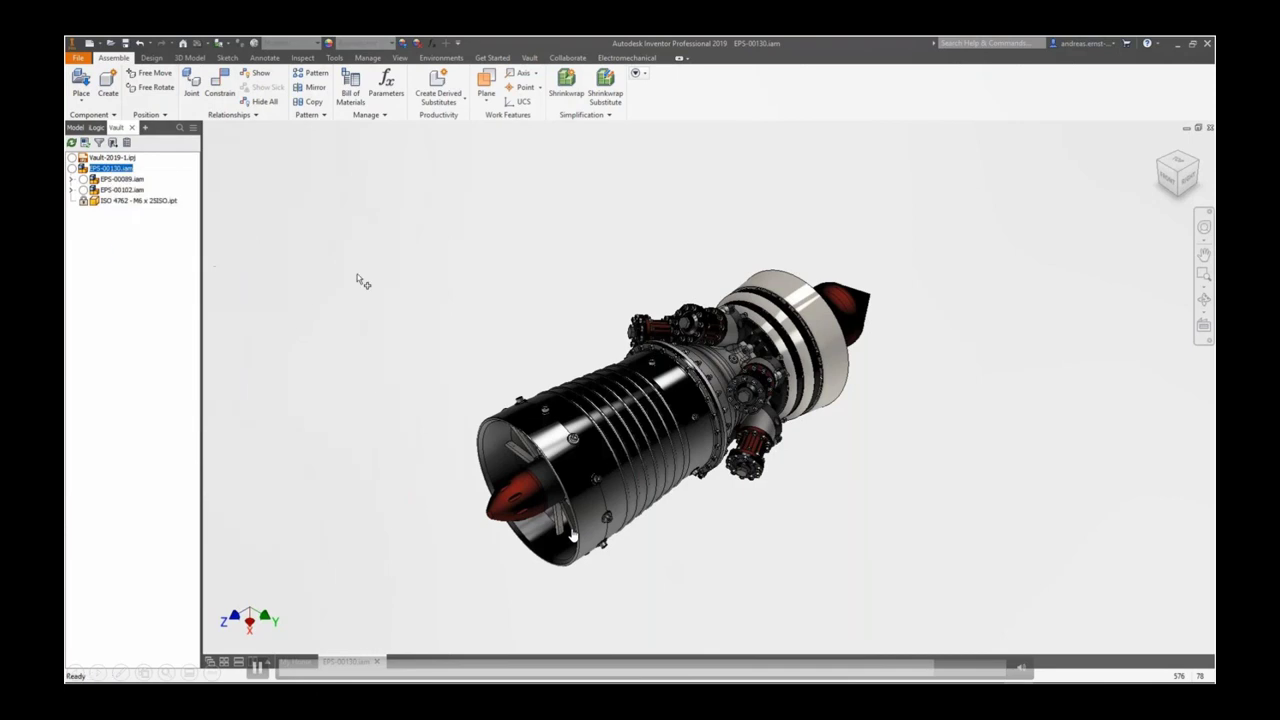
# Place Exhaust Assembly.iam in EPS-00130.iam and attach it to the engine's rear with an Insert constraint at 0.000 mm offset.
pyautogui.click(731, 414)
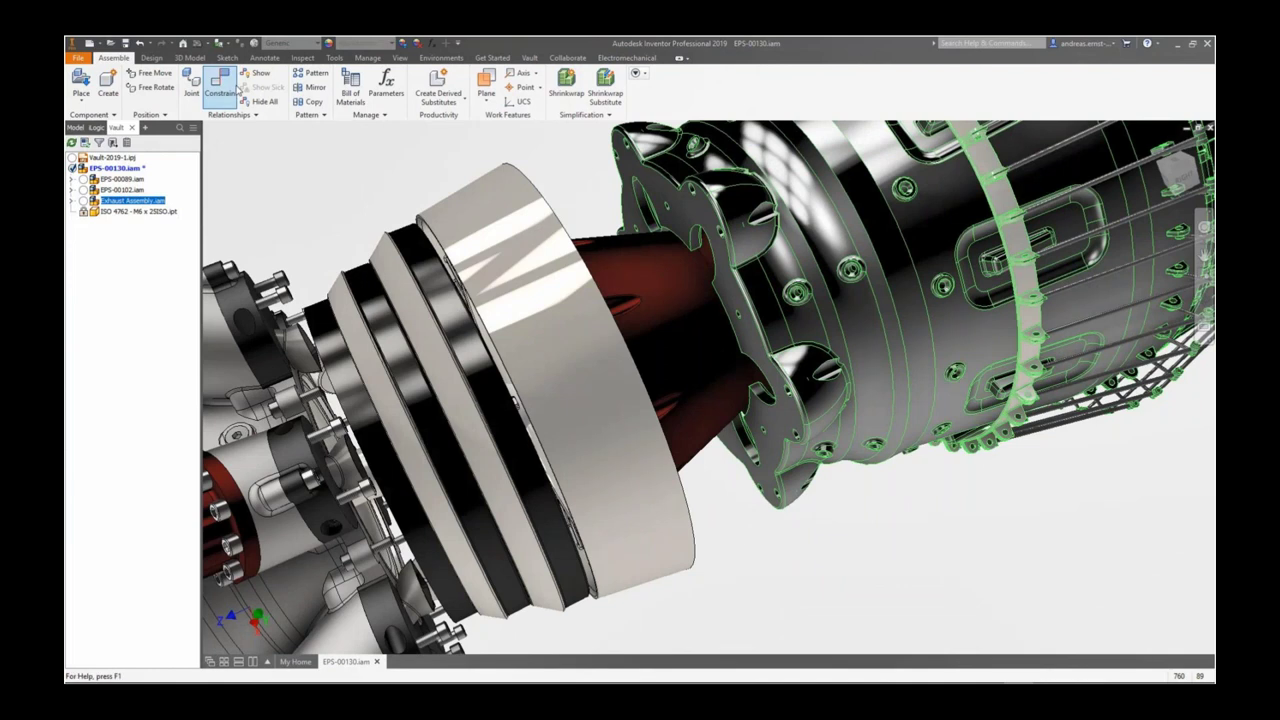
pyautogui.click(281, 178)
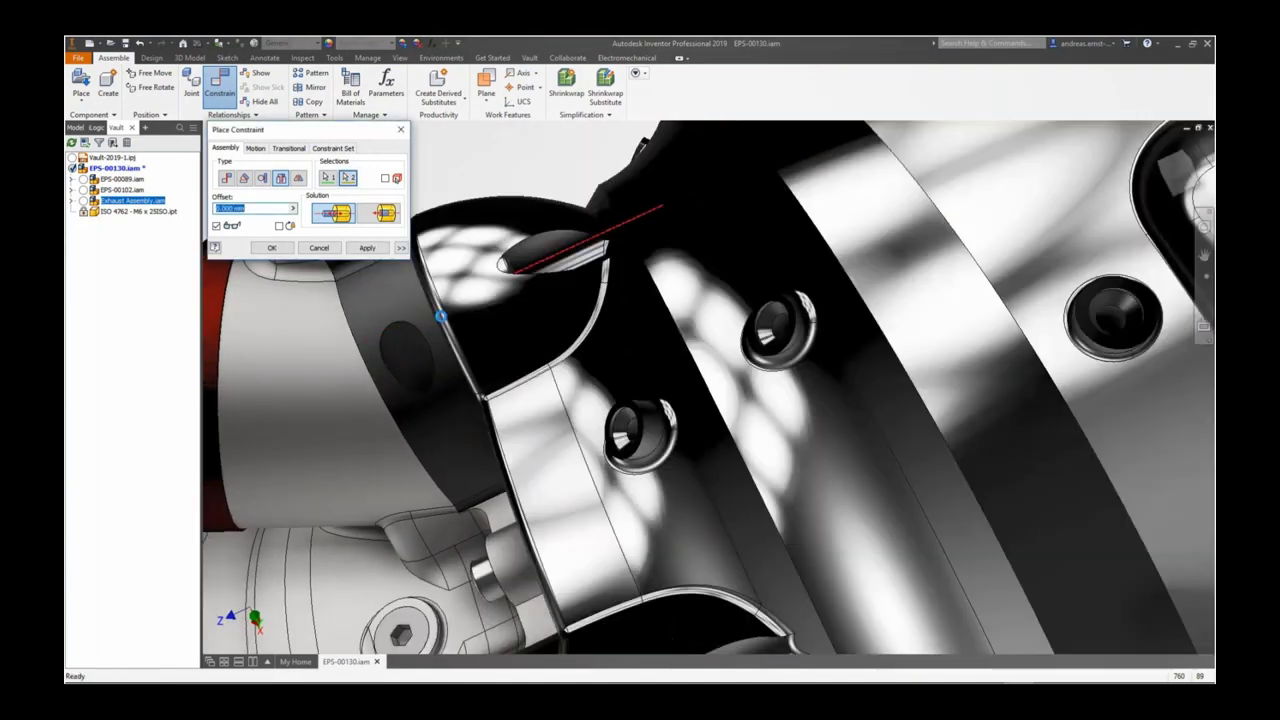
pyautogui.click(271, 247)
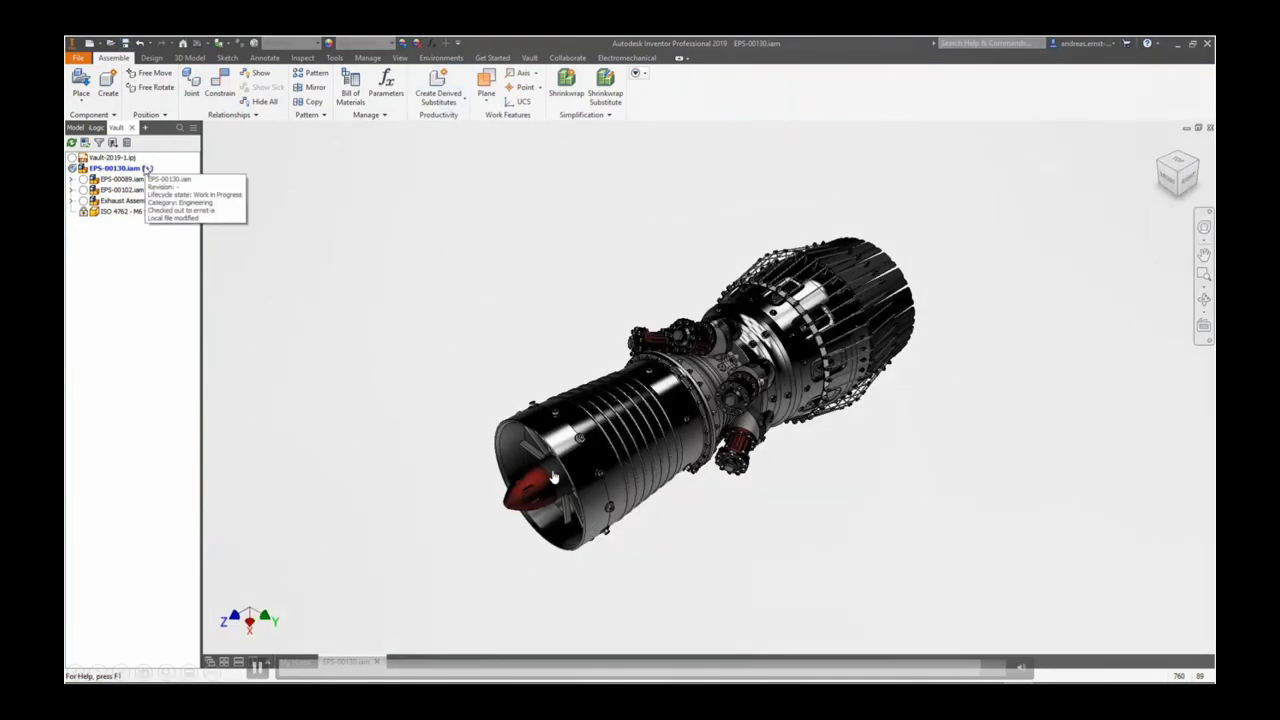
# Check in EPS-00130.iam to Vault with the comment "Exhaust added".
pyautogui.rightClick(146, 170)
pyautogui.click(176, 234)
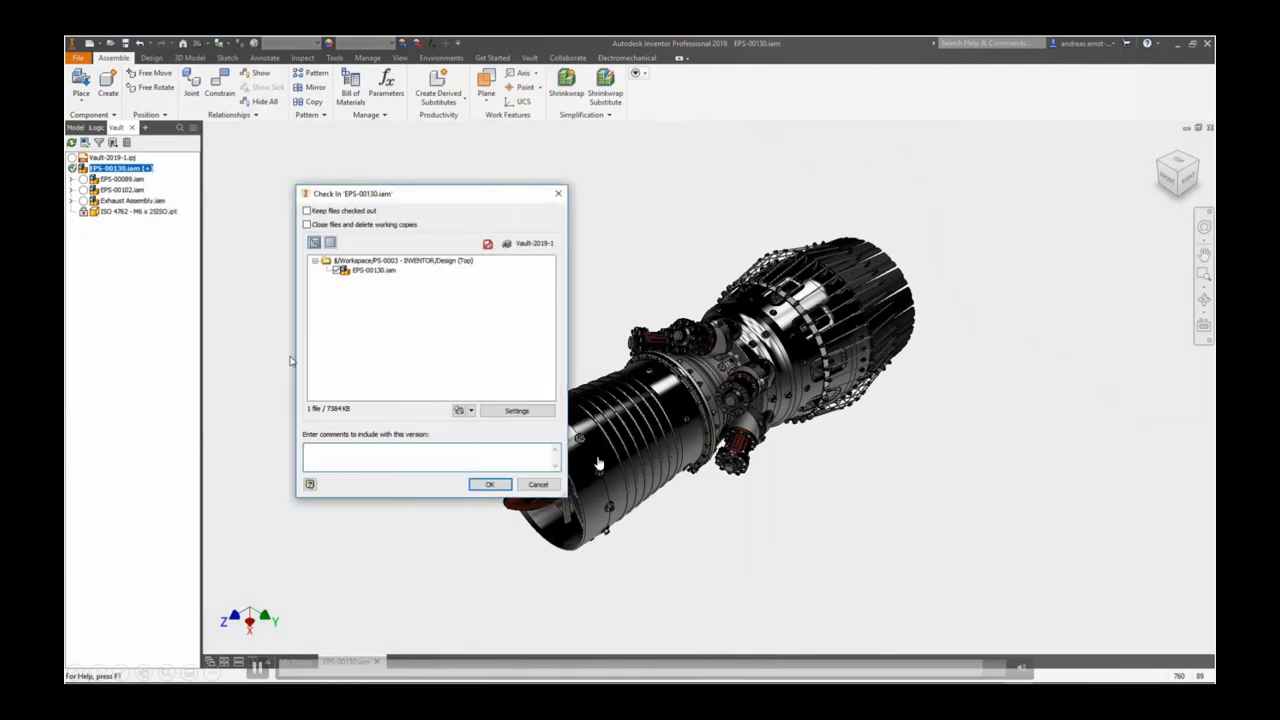
pyautogui.write('Exhaust added')
pyautogui.click(490, 484)
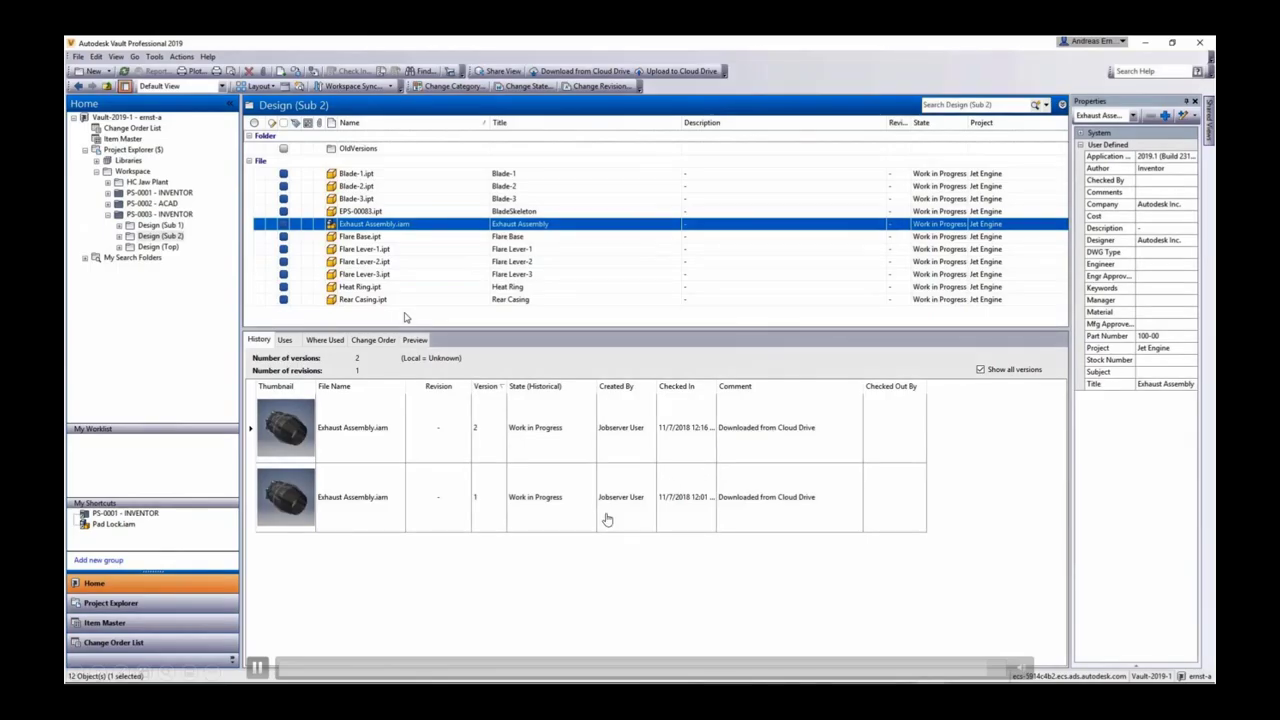
# Switch to Vault and review the version history and used files of EPS-00130.iam in the Design (Top) folder.
pyautogui.click(171, 248)
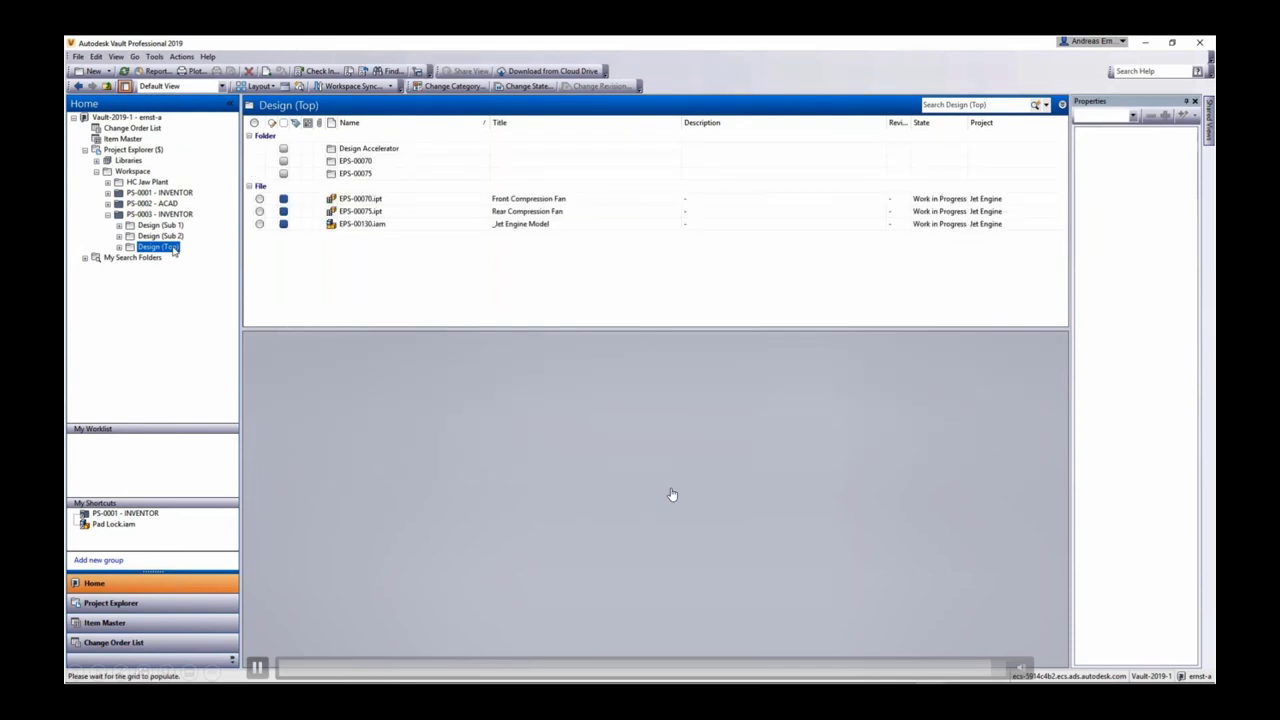
pyautogui.click(366, 226)
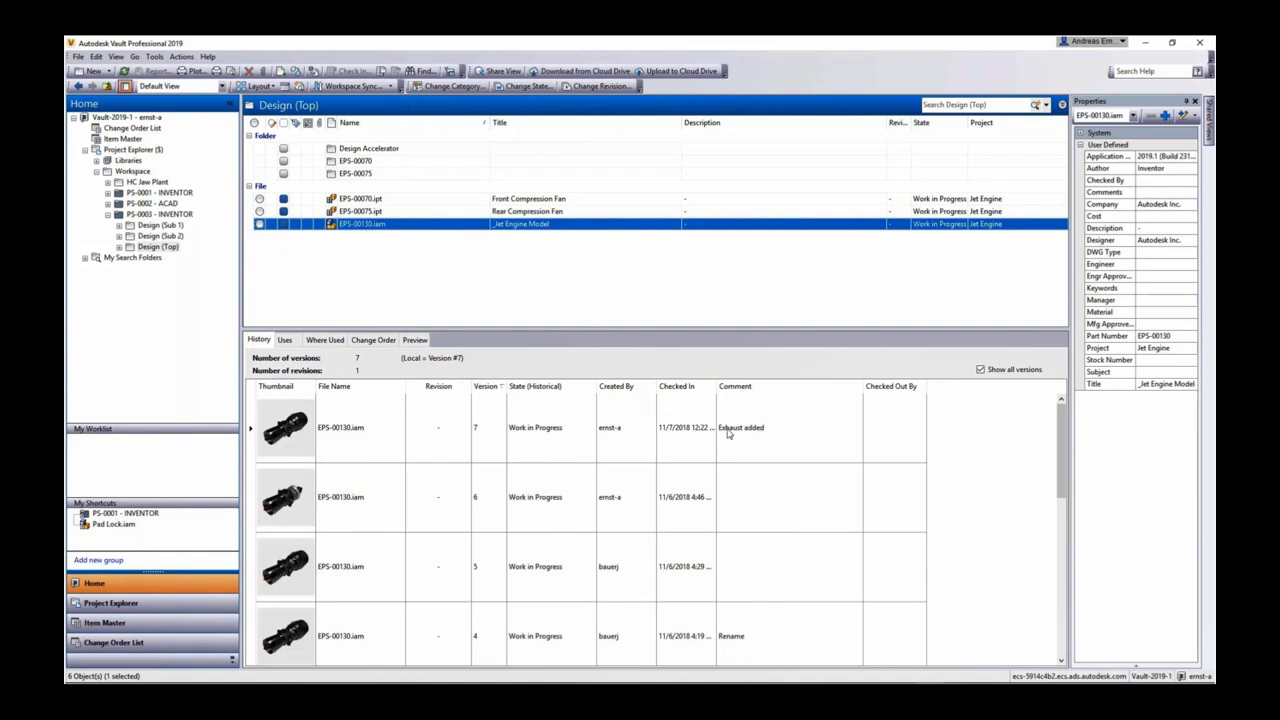
pyautogui.click(284, 340)
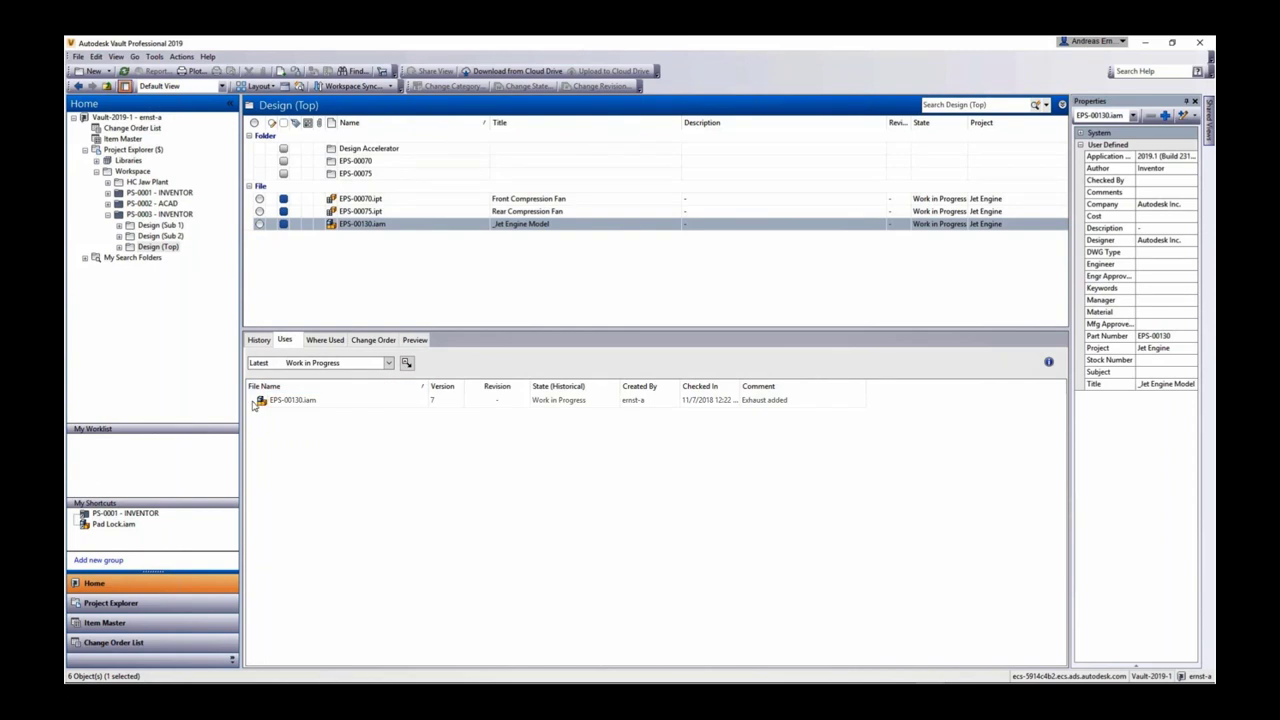
pyautogui.click(253, 401)
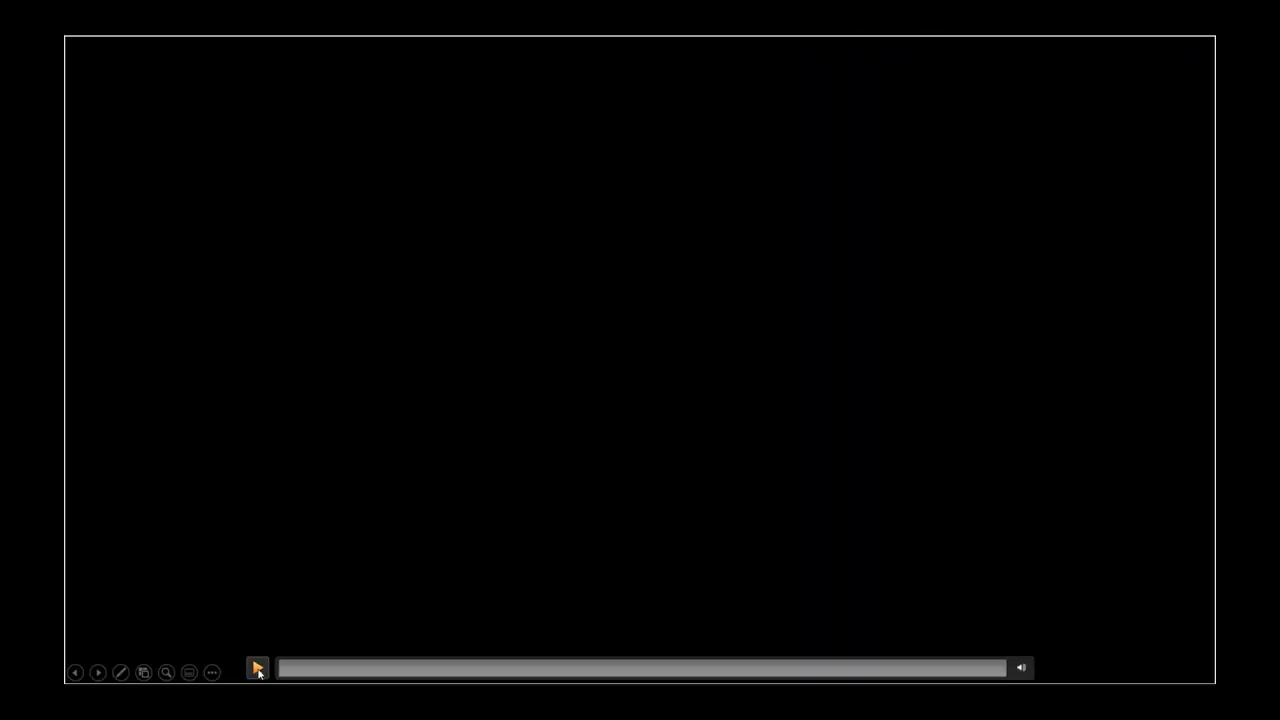
pyautogui.click(257, 670)
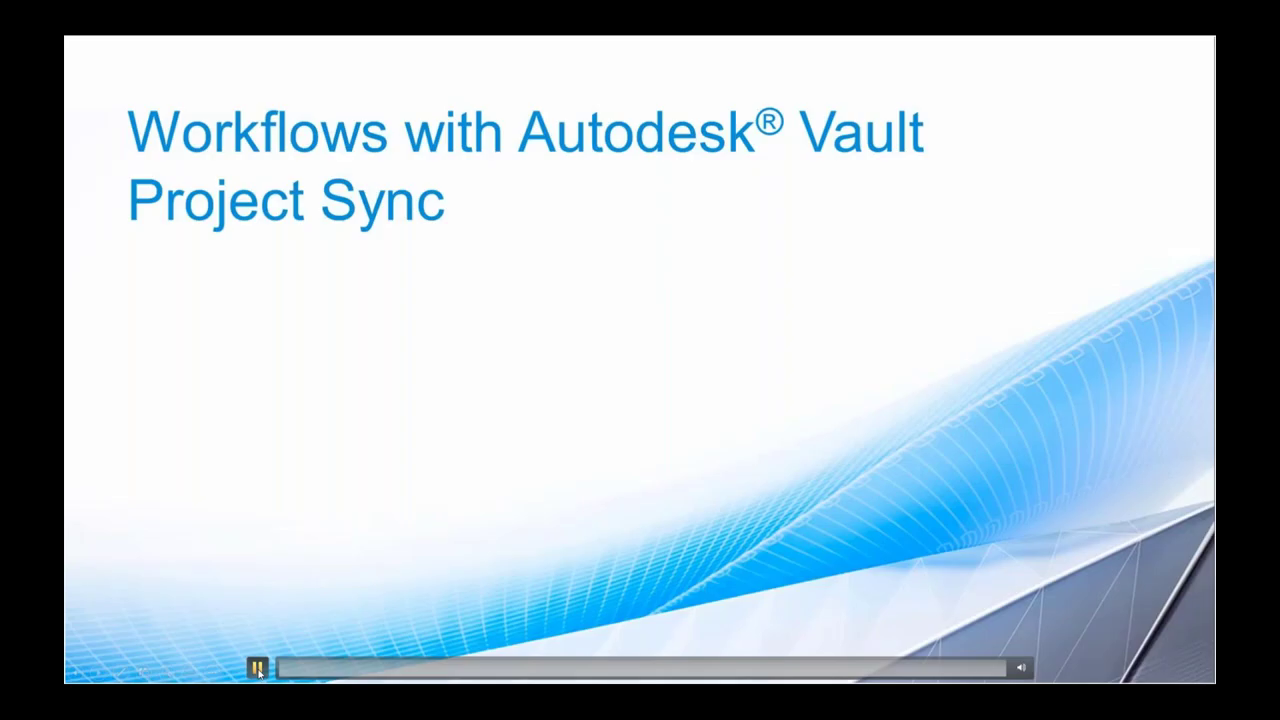